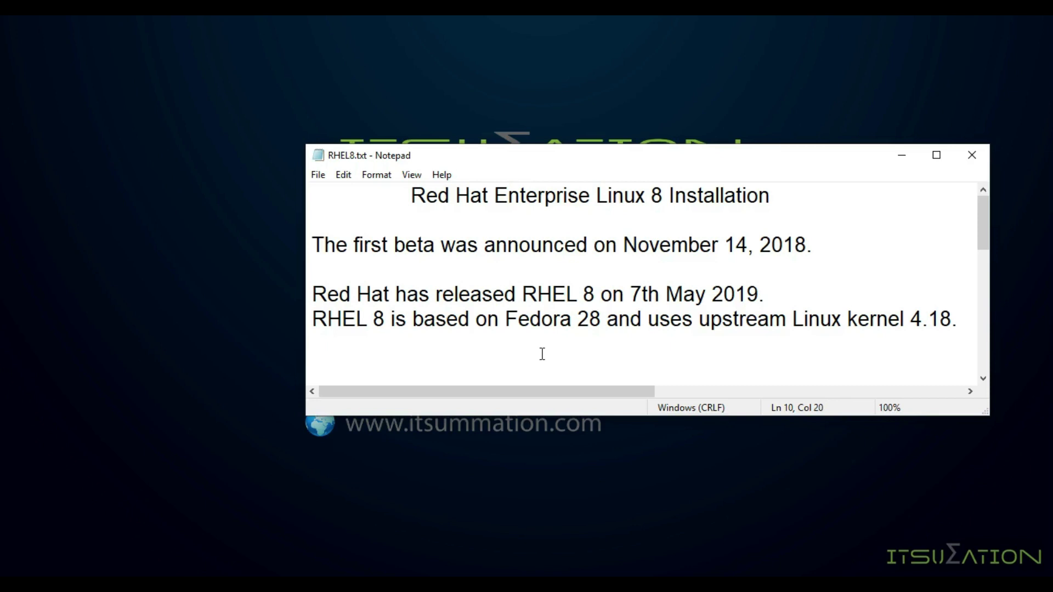
Step: Minimize the Notepad notes and restore the VMware Workstation Home page
{"action": "left_click", "coordinate": [839, 359]}
{"action": "left_click", "coordinate": [899, 155]}
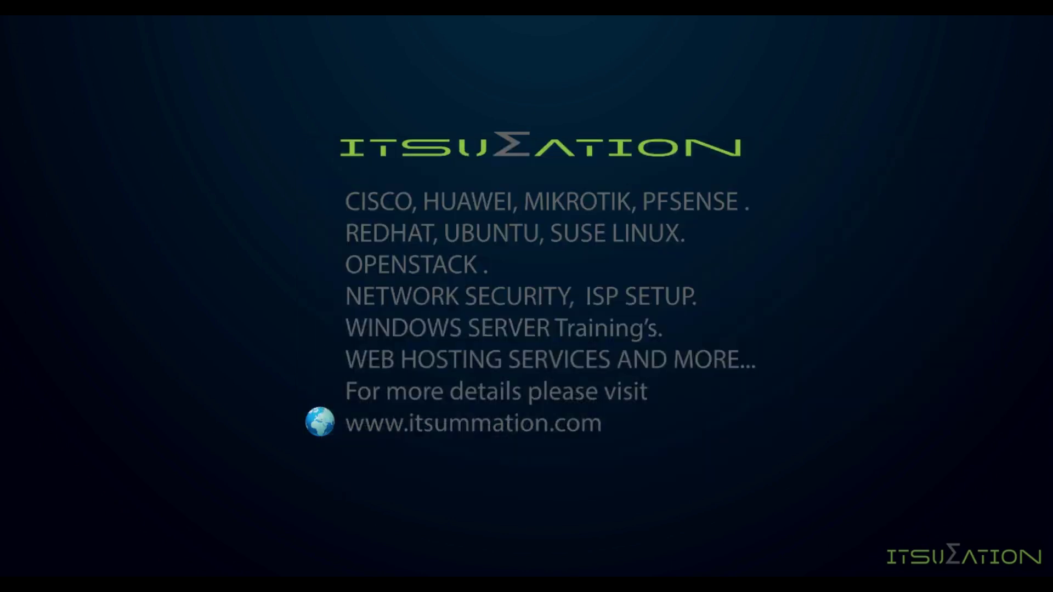
{"action": "left_click", "coordinate": [263, 468]}
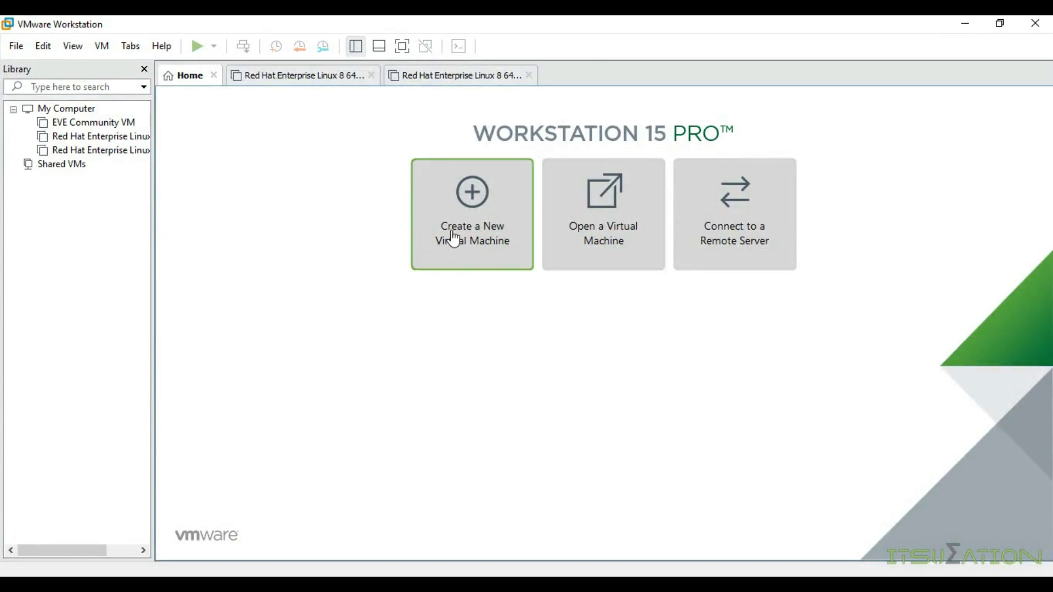
Step: Start a Custom new virtual machine with Workstation 15.x compatibility, installing the OS later
{"action": "left_click", "coordinate": [20, 50]}
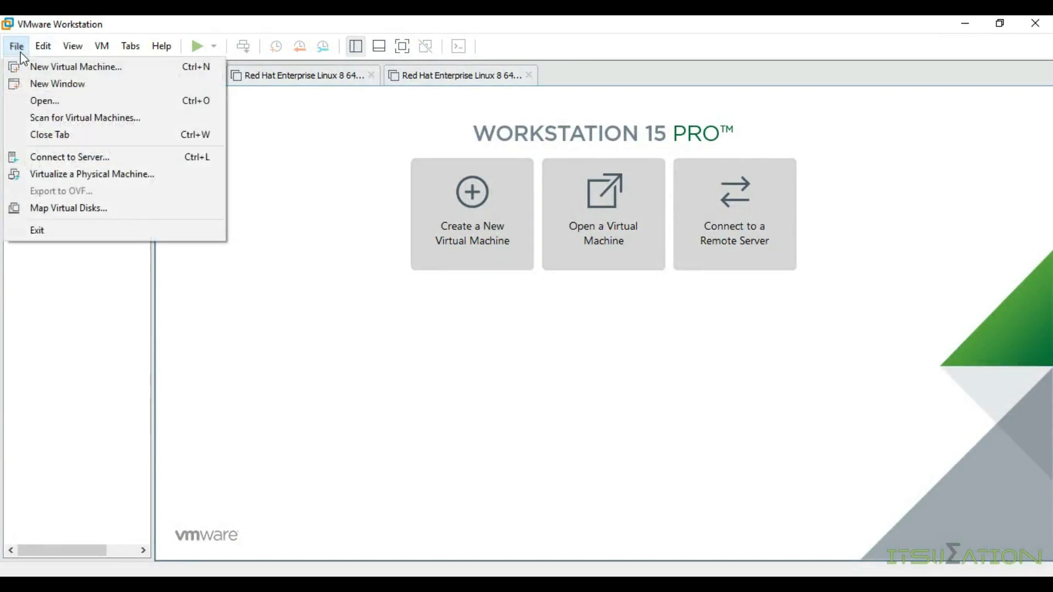
{"action": "left_click", "coordinate": [76, 67]}
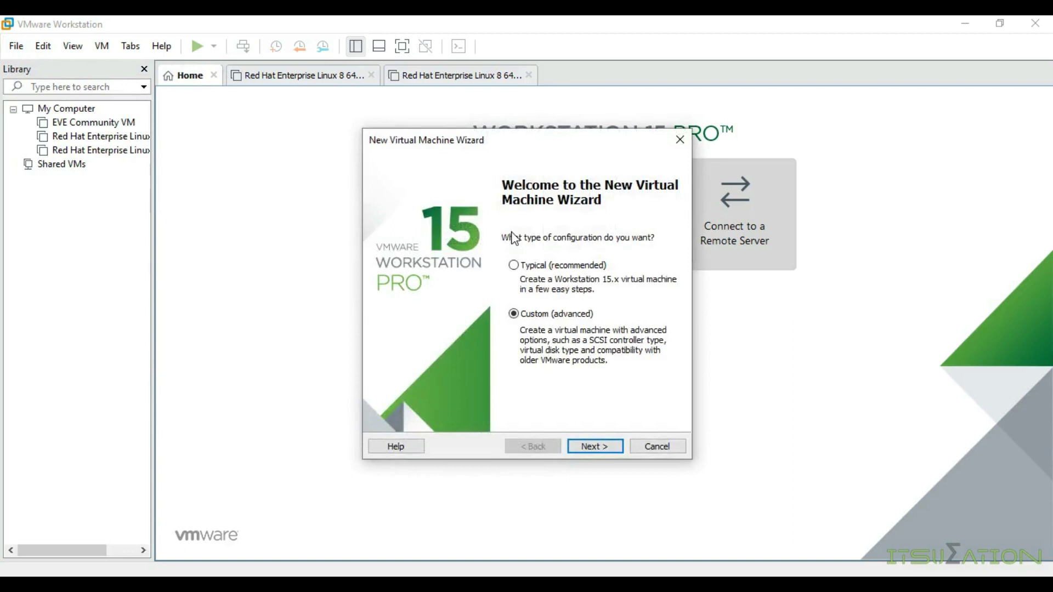
{"action": "left_click_drag", "start_coordinate": [482, 145], "coordinate": [546, 135]}
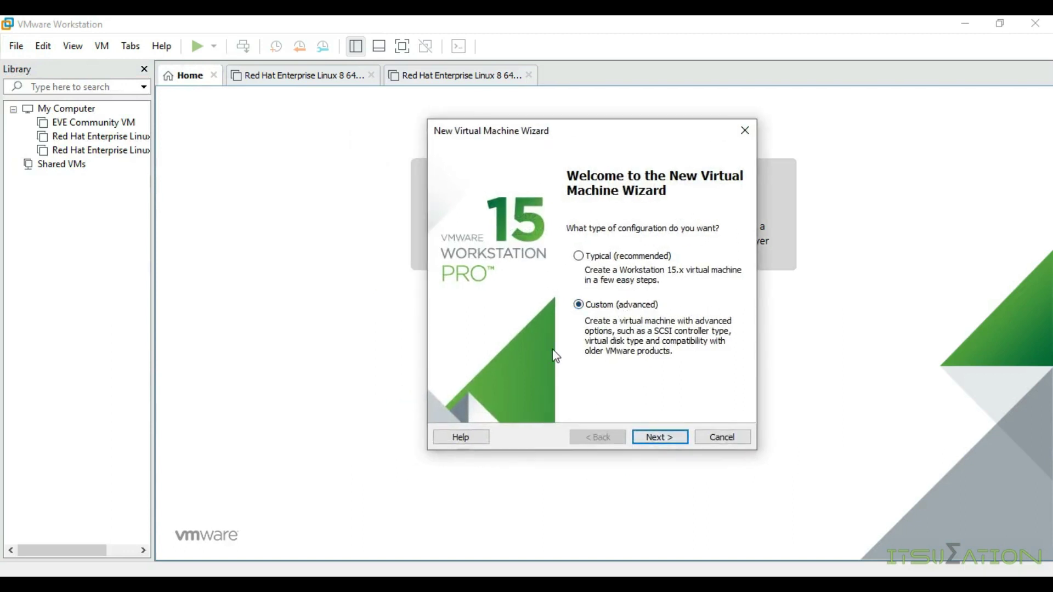
{"action": "left_click", "coordinate": [666, 436]}
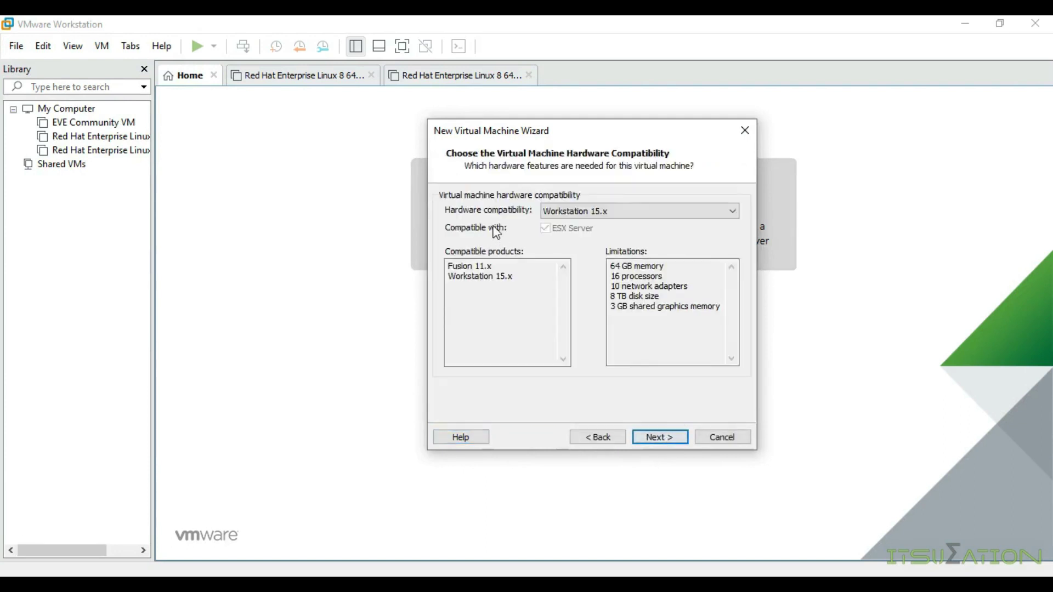
{"action": "left_click", "coordinate": [655, 439]}
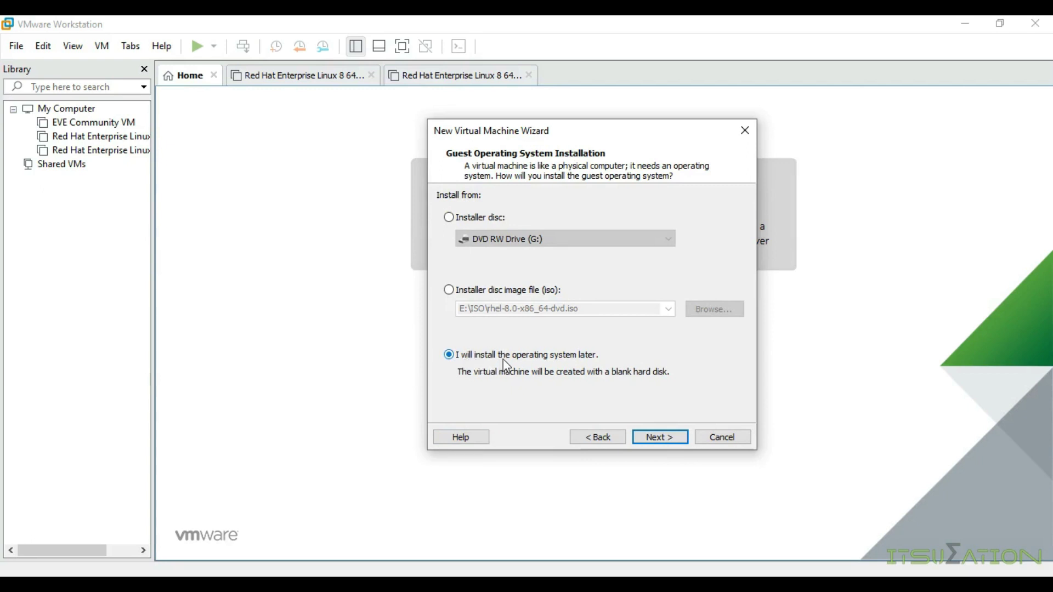
{"action": "left_click", "coordinate": [666, 439]}
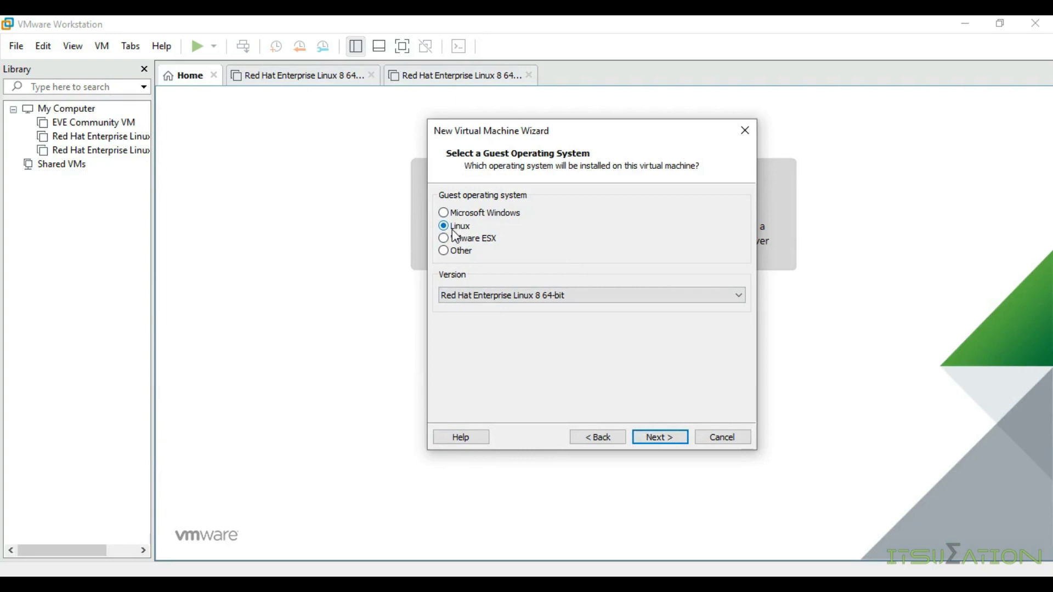
{"action": "left_click", "coordinate": [532, 298]}
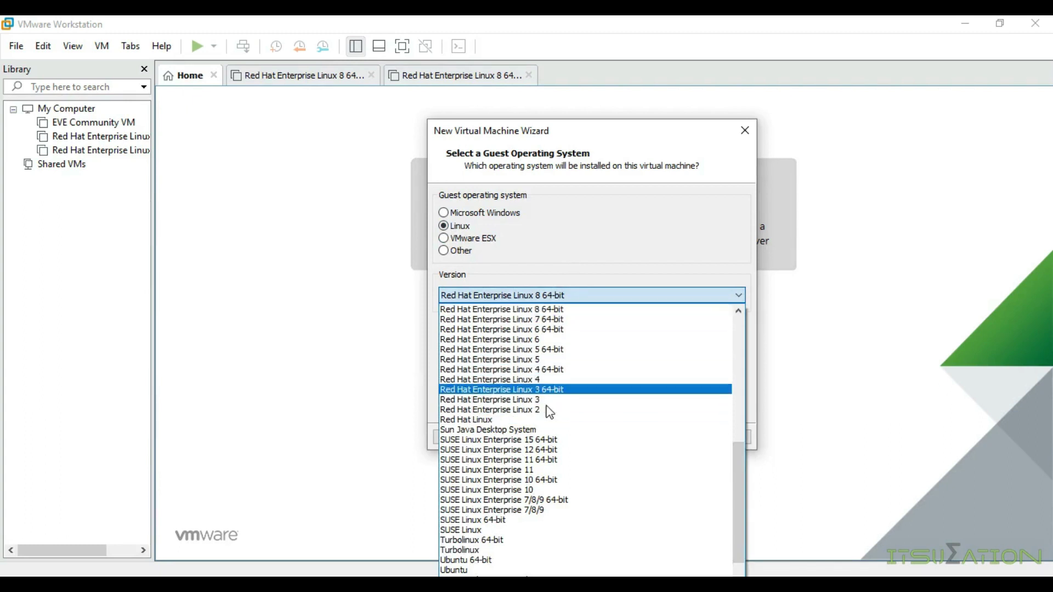
Step: Keep Red Hat Enterprise Linux 8 64-bit as the Linux guest version and continue
{"action": "scroll", "coordinate": [538, 528], "scroll_direction": "down", "scroll_amount": 2}
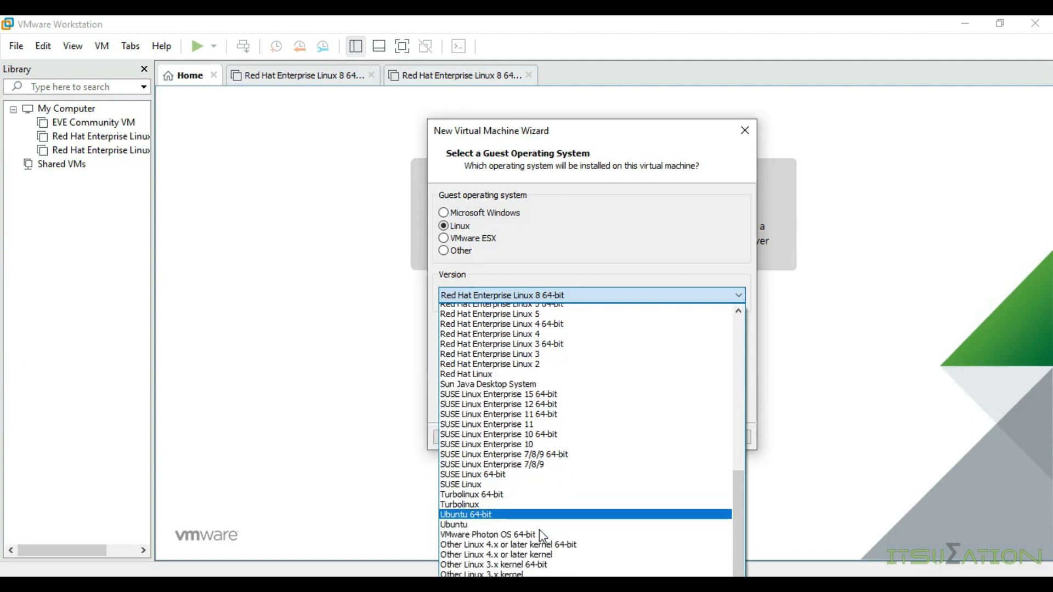
{"action": "scroll", "coordinate": [540, 540], "scroll_direction": "up", "scroll_amount": 10}
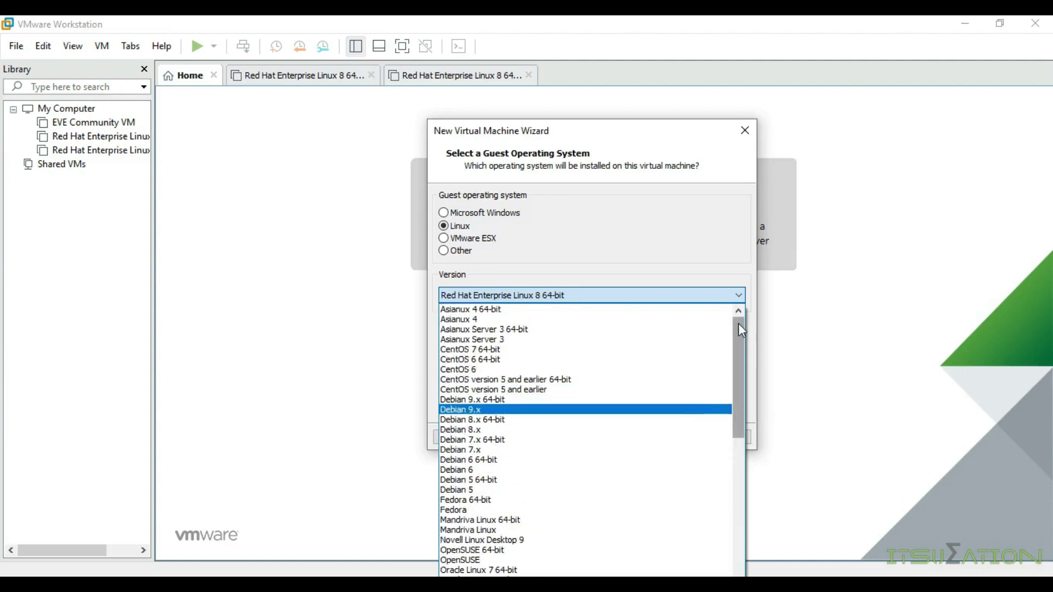
{"action": "scroll", "coordinate": [571, 494], "scroll_direction": "down", "scroll_amount": 14}
{"action": "scroll", "coordinate": [581, 383], "scroll_direction": "up", "scroll_amount": 7}
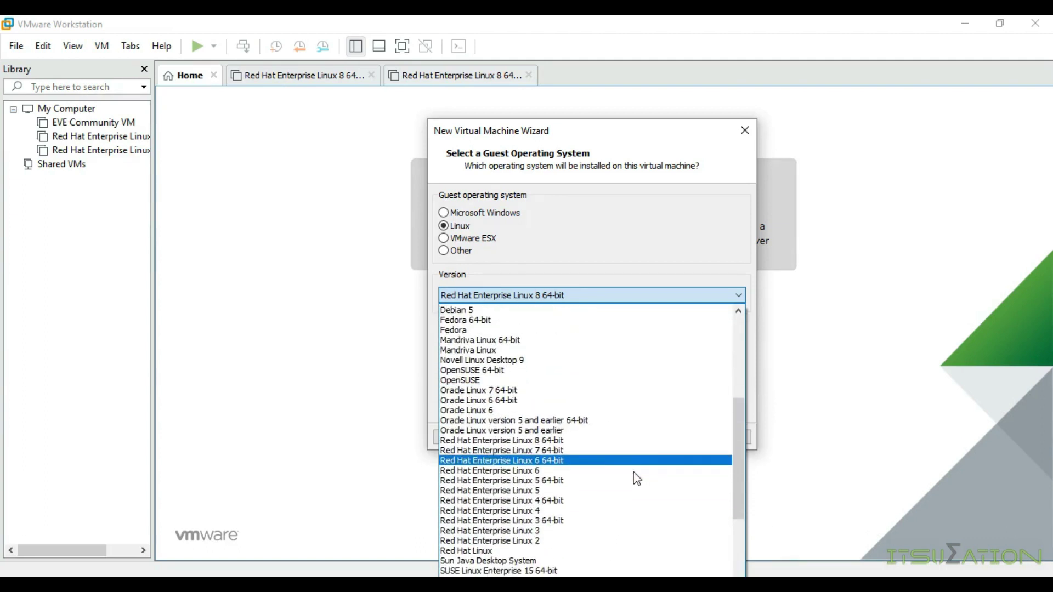
{"action": "scroll", "coordinate": [637, 478], "scroll_direction": "down", "scroll_amount": 4}
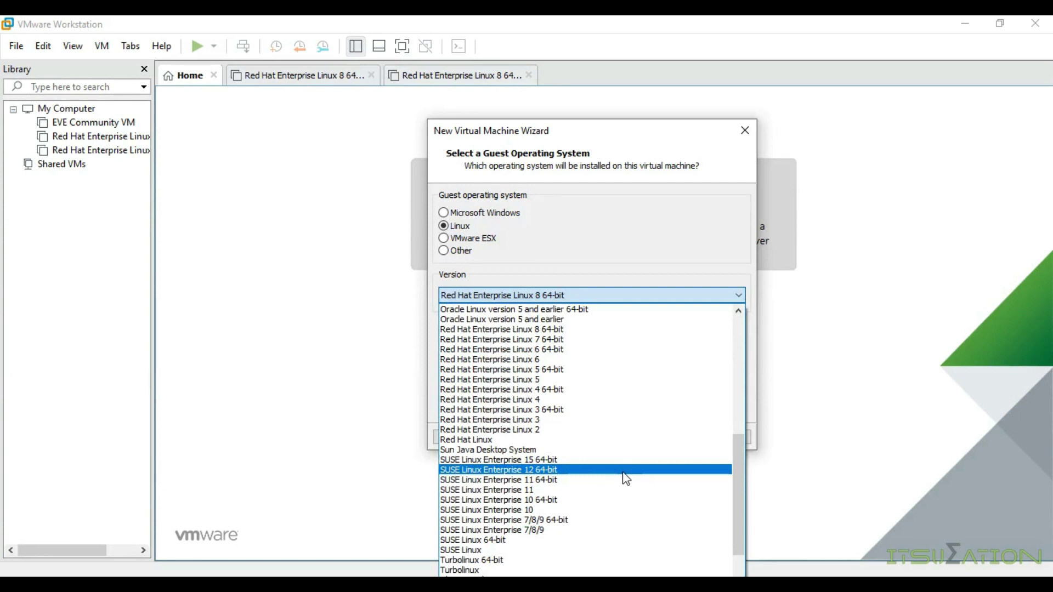
{"action": "scroll", "coordinate": [622, 472], "scroll_direction": "down", "scroll_amount": 3}
{"action": "scroll", "coordinate": [570, 450], "scroll_direction": "up", "scroll_amount": 12}
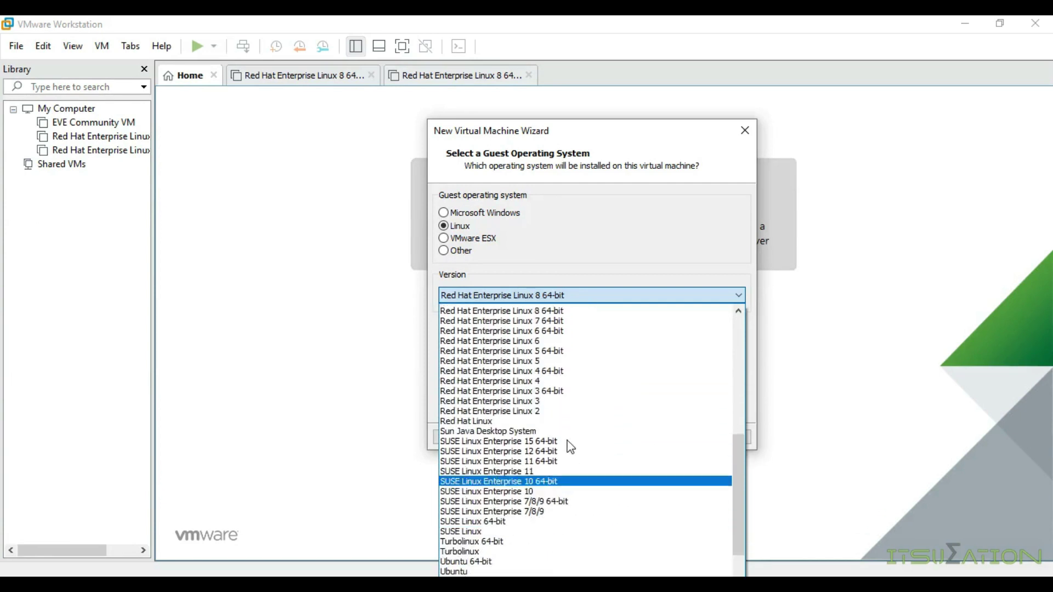
{"action": "scroll", "coordinate": [575, 518], "scroll_direction": "down", "scroll_amount": 2}
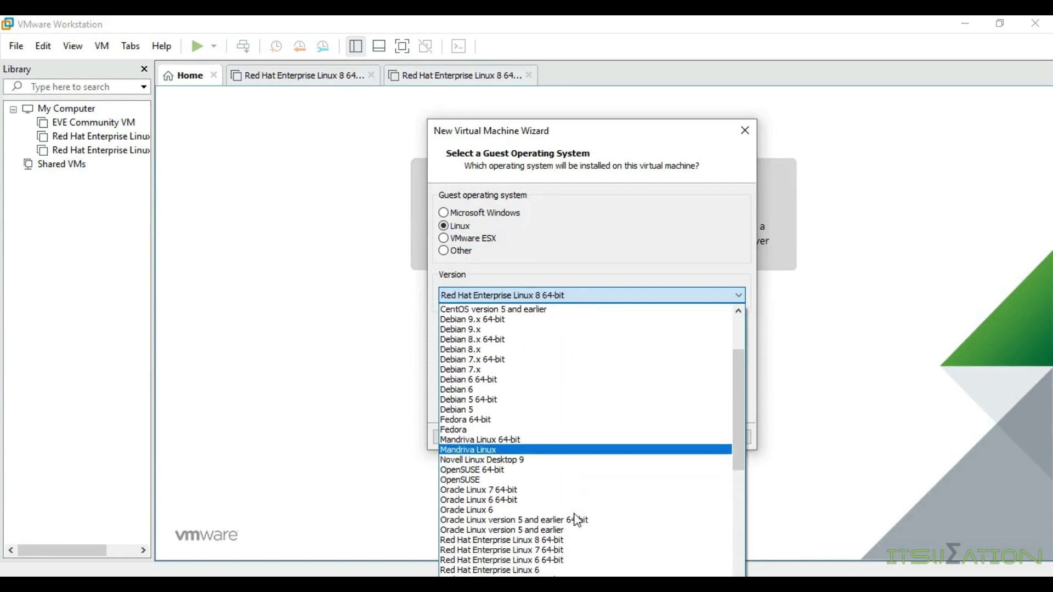
{"action": "left_click", "coordinate": [679, 540]}
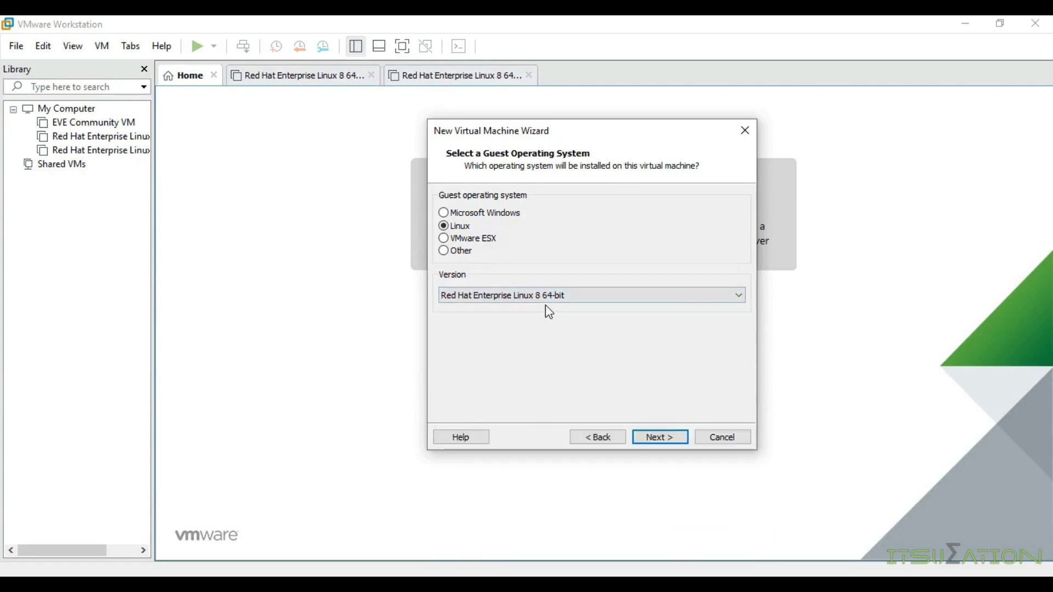
{"action": "left_click", "coordinate": [659, 437]}
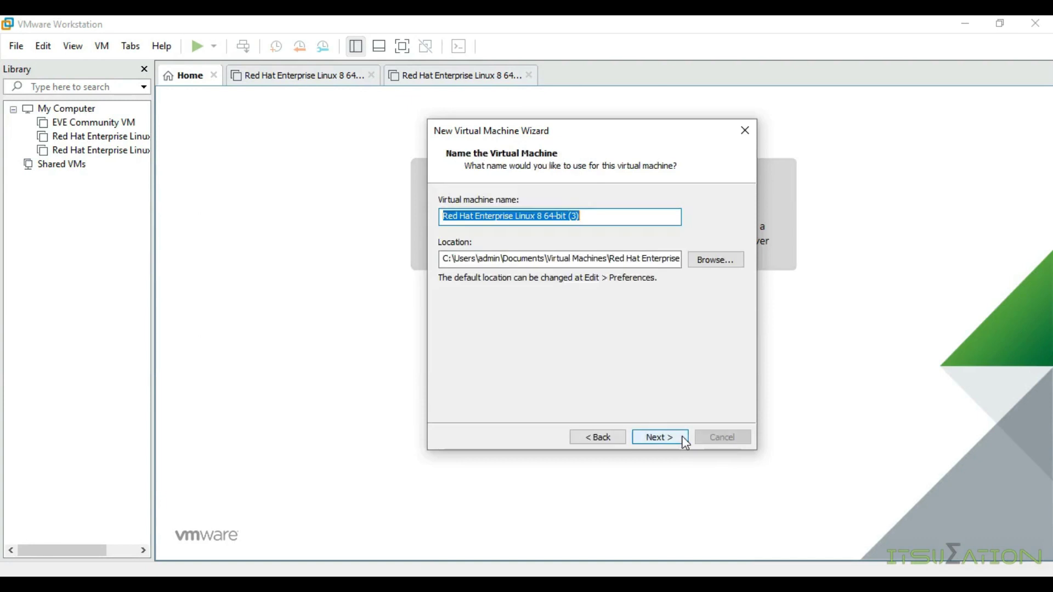
Step: Rename the default 'Red Hat Enterprise Linux 8 64-bit (3)' to 'Rhel 8 64-bit'
{"action": "left_click", "coordinate": [595, 215]}
{"action": "left_click_drag", "start_coordinate": [595, 216], "coordinate": [554, 214]}
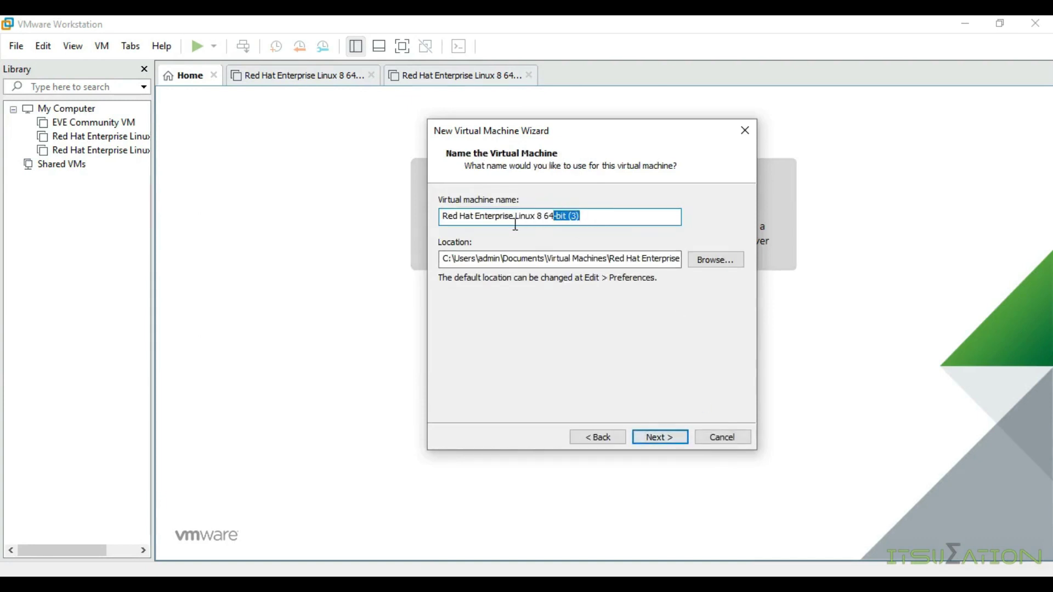
{"action": "left_click", "coordinate": [535, 219]}
{"action": "left_click_drag", "start_coordinate": [535, 217], "coordinate": [448, 217]}
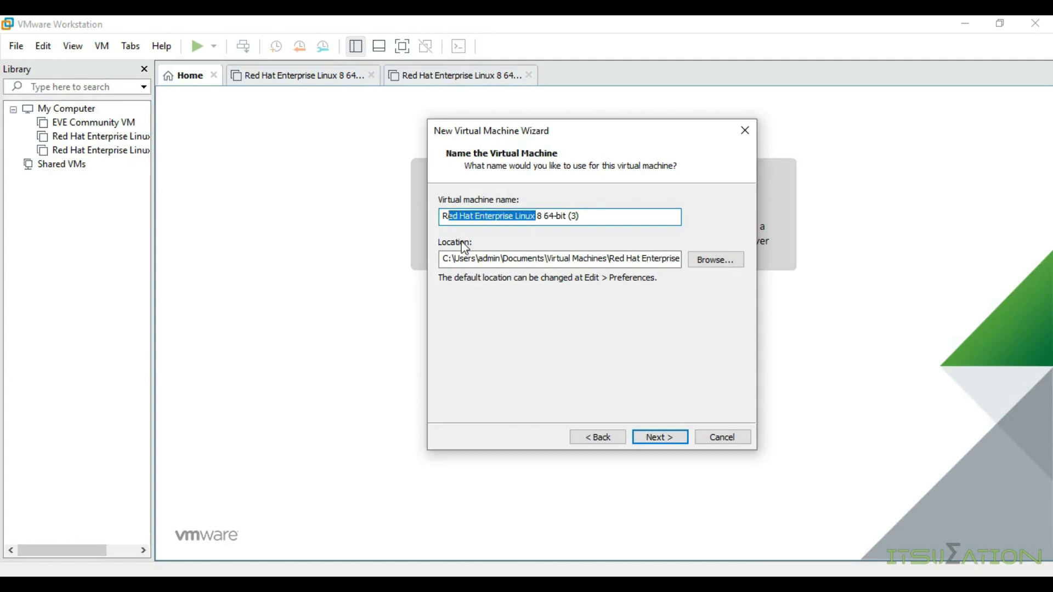
{"action": "type", "text": "hel"}
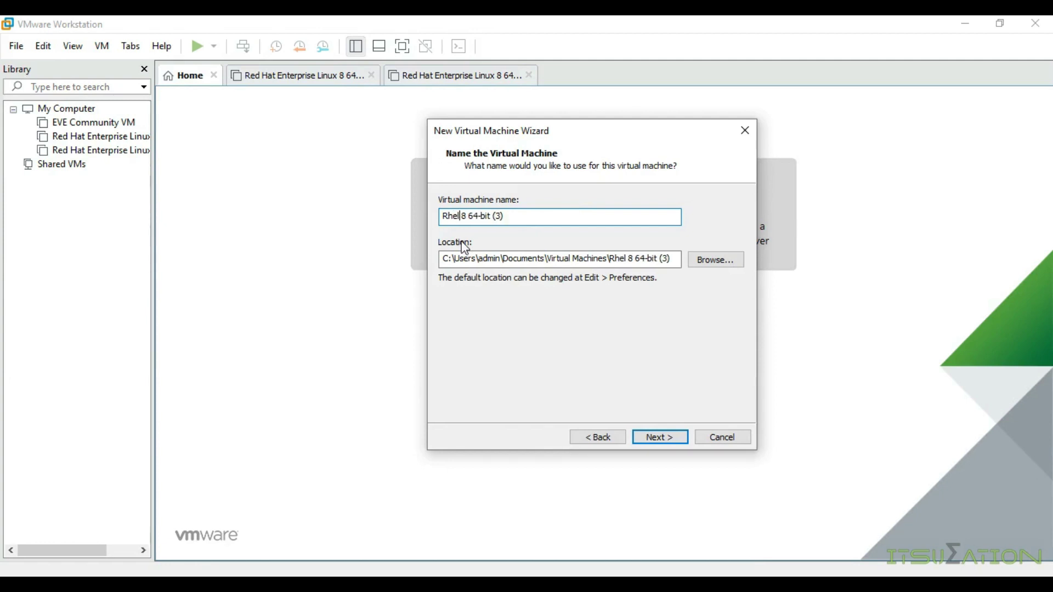
{"action": "left_click_drag", "start_coordinate": [494, 216], "coordinate": [542, 217]}
{"action": "key", "text": "BackSpace"}
{"action": "key", "text": "BackSpace"}
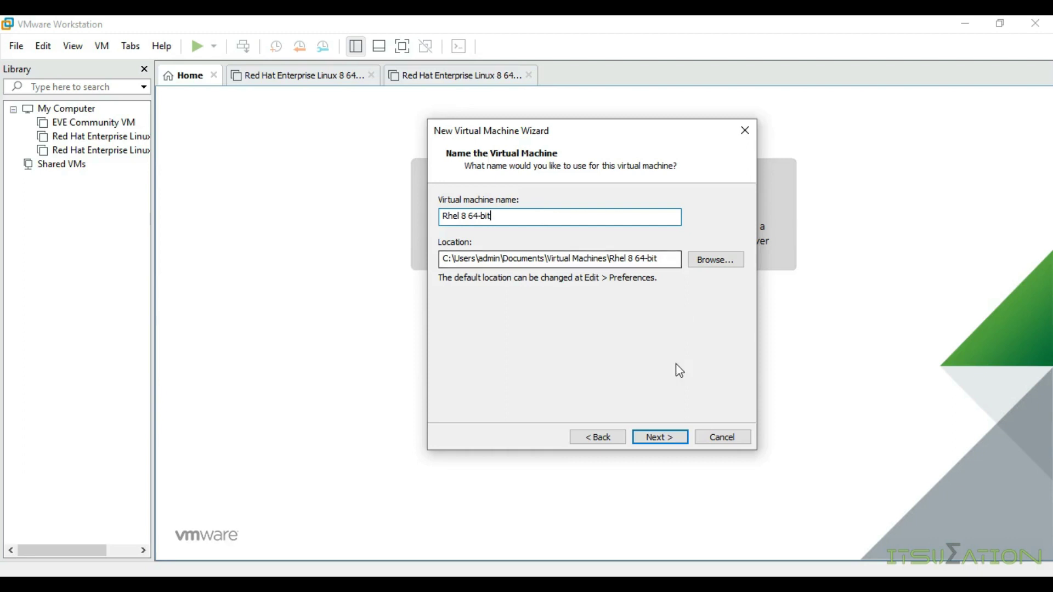
{"action": "left_click", "coordinate": [666, 437]}
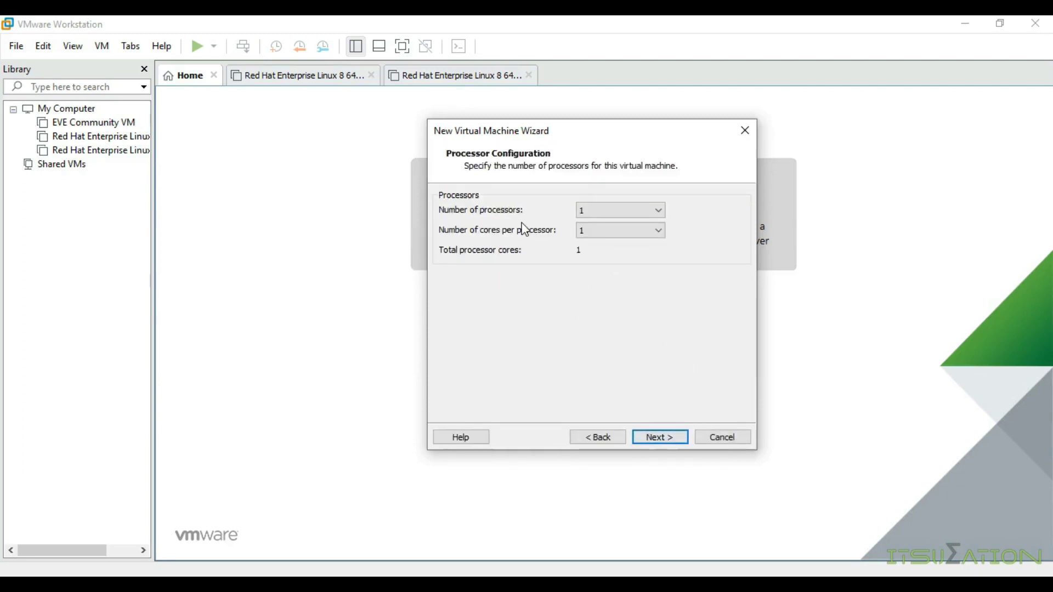
Step: Keep 1 processor with 1 core and 2048 MB of memory
{"action": "left_click", "coordinate": [632, 213]}
{"action": "left_click", "coordinate": [632, 212]}
{"action": "left_click", "coordinate": [657, 436]}
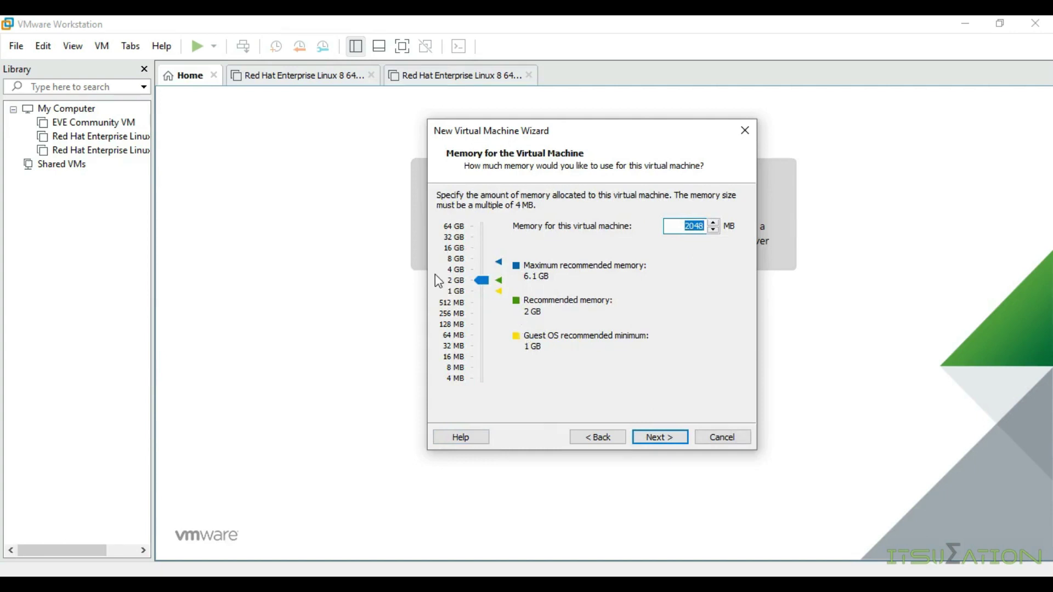
{"action": "left_click", "coordinate": [481, 281]}
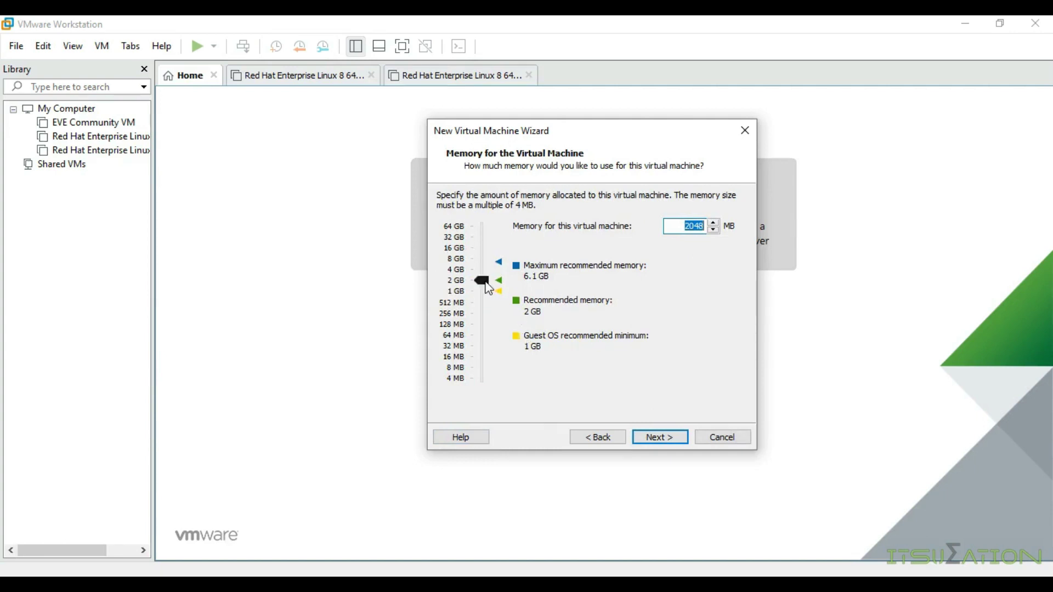
{"action": "left_click", "coordinate": [671, 439]}
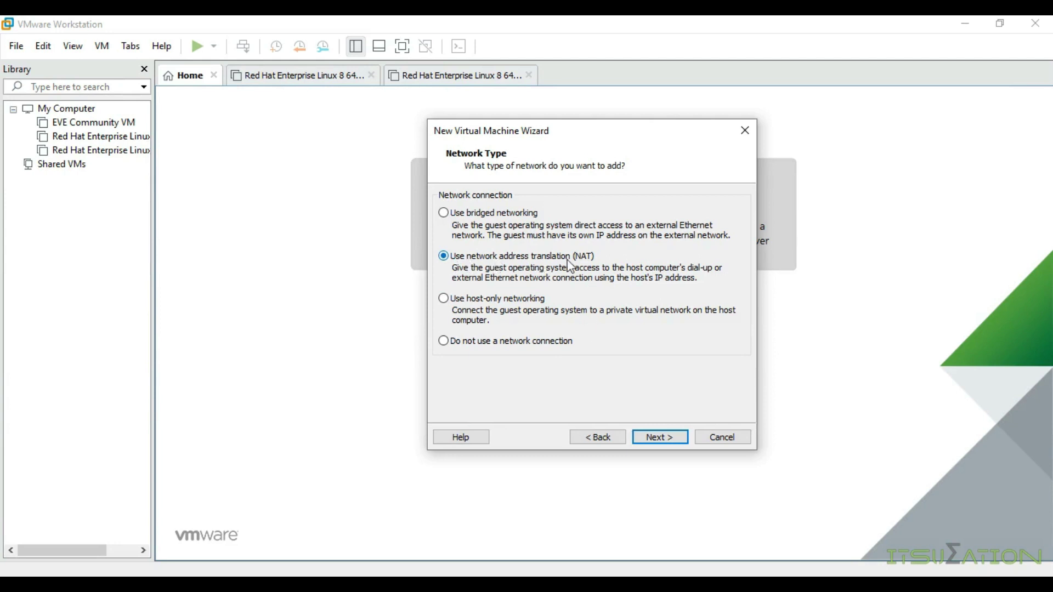
Step: Accept NAT, the LSI Logic controller, NVMe disk type and a new virtual disk
{"action": "left_click", "coordinate": [670, 442]}
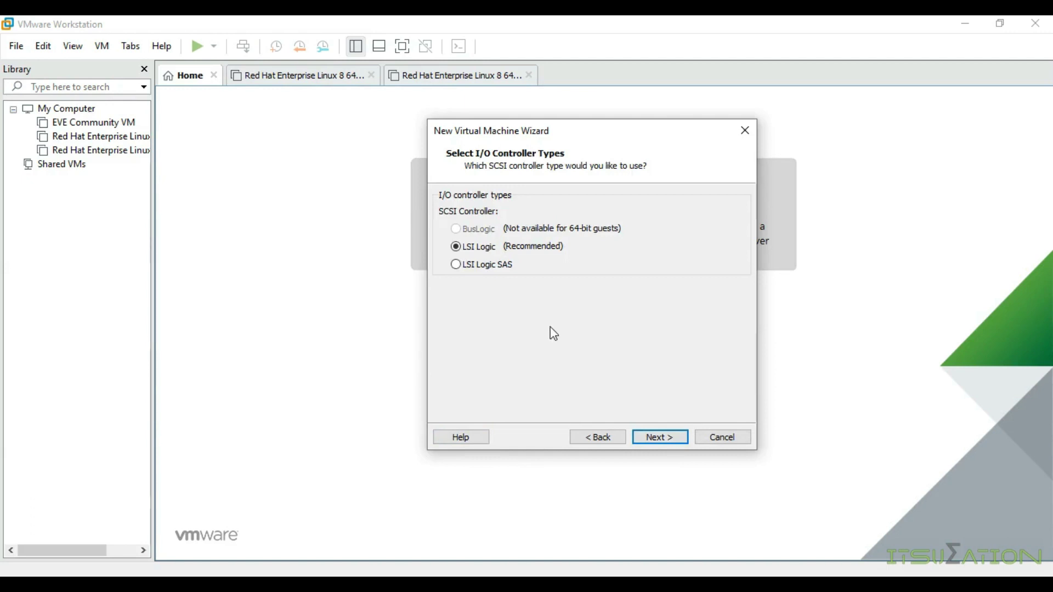
{"action": "left_click", "coordinate": [666, 440]}
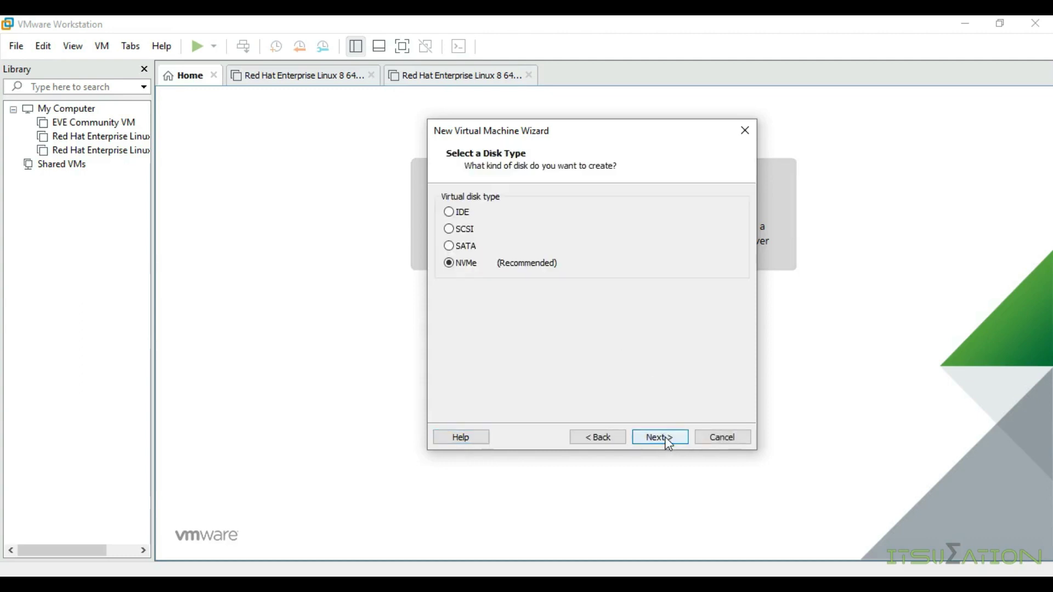
{"action": "left_click", "coordinate": [666, 438]}
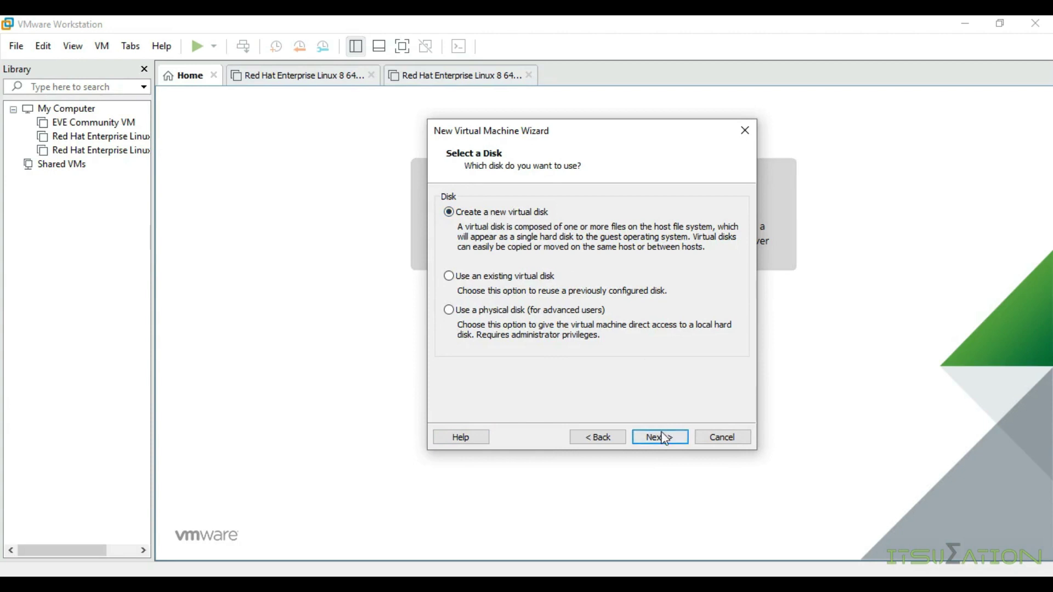
{"action": "left_click", "coordinate": [660, 437]}
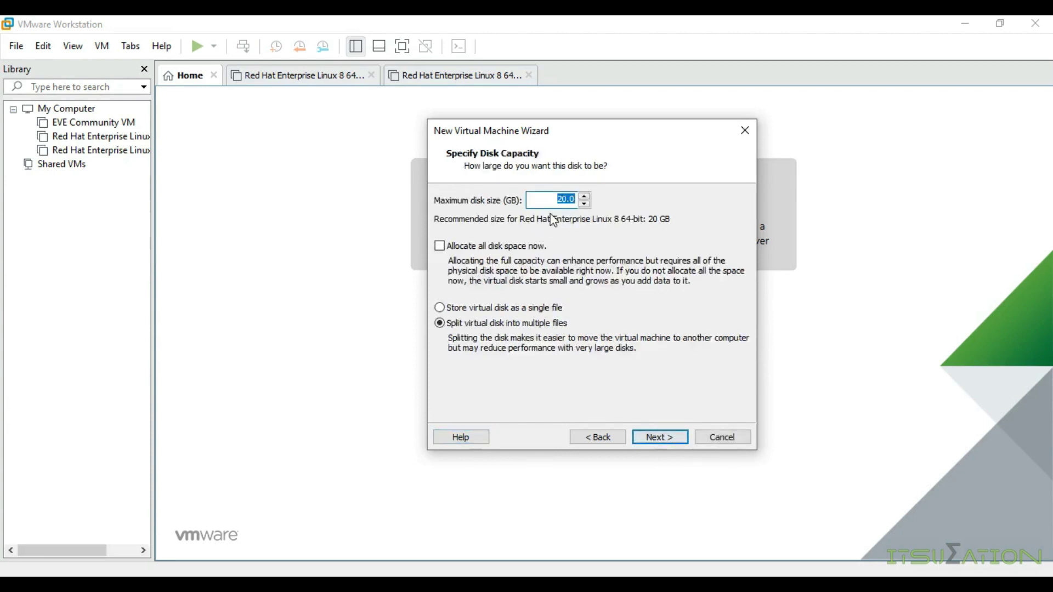
Step: Keep a 20 GB disk stored as a single file, then select the Rhel 8 64-bit.vmdk file name
{"action": "left_click_drag", "start_coordinate": [557, 199], "coordinate": [567, 201]}
{"action": "left_click", "coordinate": [559, 200]}
{"action": "left_click_drag", "start_coordinate": [557, 200], "coordinate": [564, 201]}
{"action": "left_click", "coordinate": [547, 311]}
{"action": "left_click", "coordinate": [661, 437]}
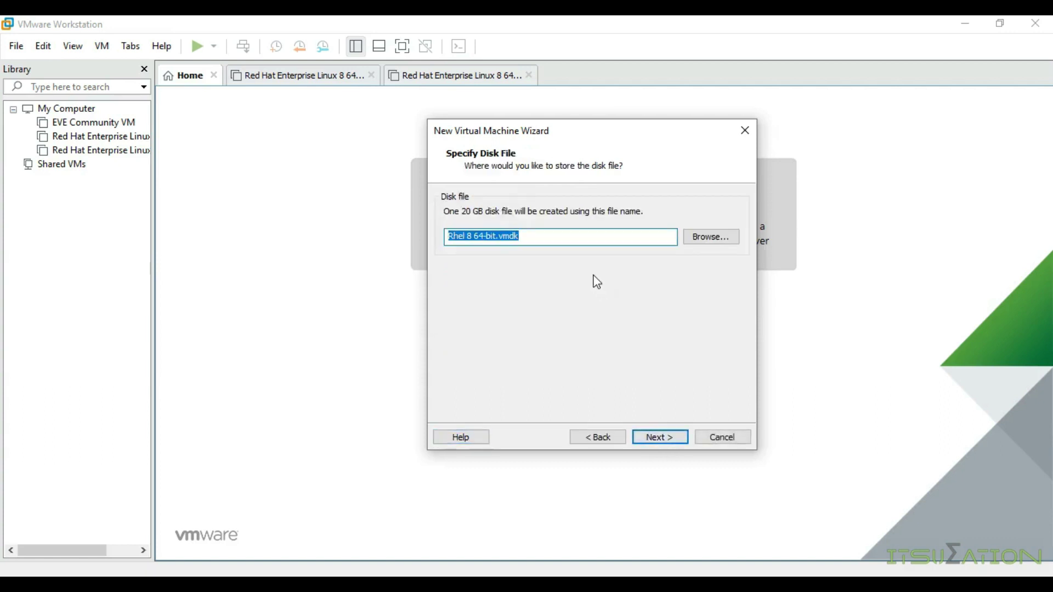
{"action": "left_click", "coordinate": [580, 237]}
{"action": "left_click_drag", "start_coordinate": [580, 236], "coordinate": [432, 235]}
Step: Save Rhel 8 64-bit.vmdk in F:\Vbox\New folder and reach the Ready to Create summary
{"action": "left_click", "coordinate": [702, 240]}
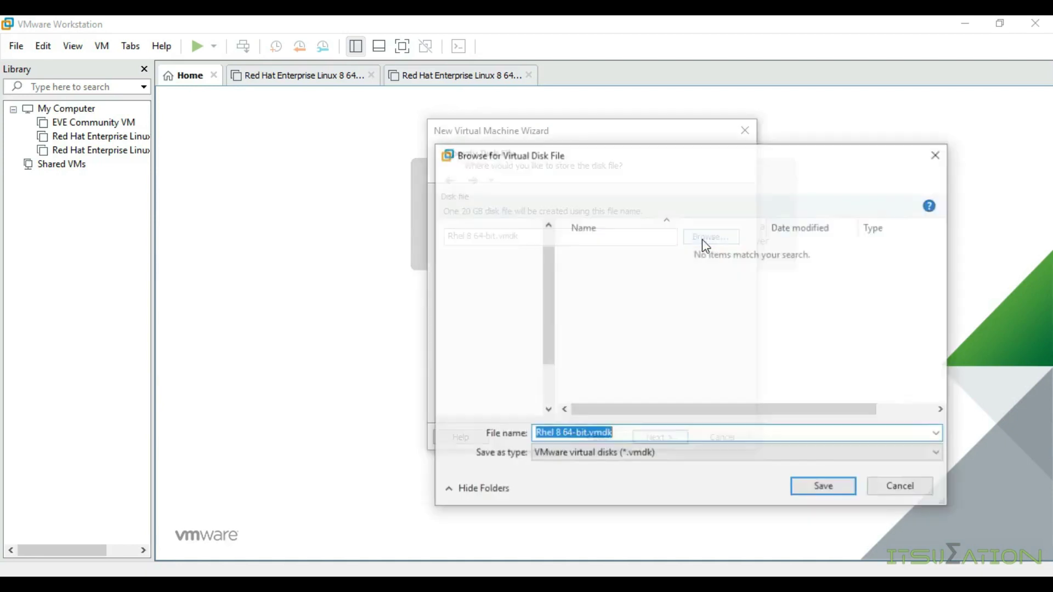
{"action": "scroll", "coordinate": [551, 391], "scroll_direction": "down", "scroll_amount": 2}
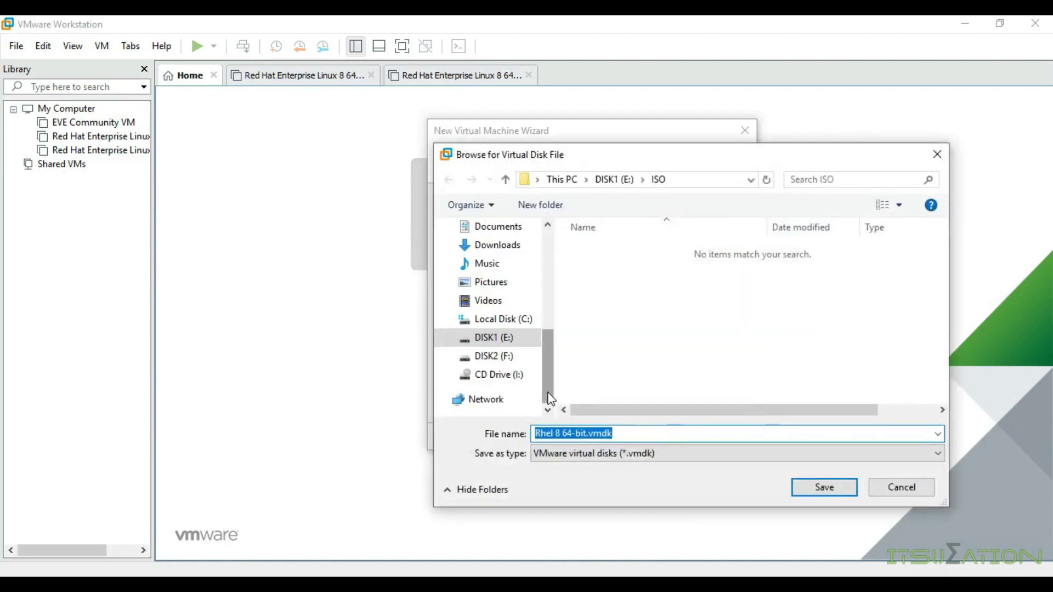
{"action": "left_click", "coordinate": [492, 359]}
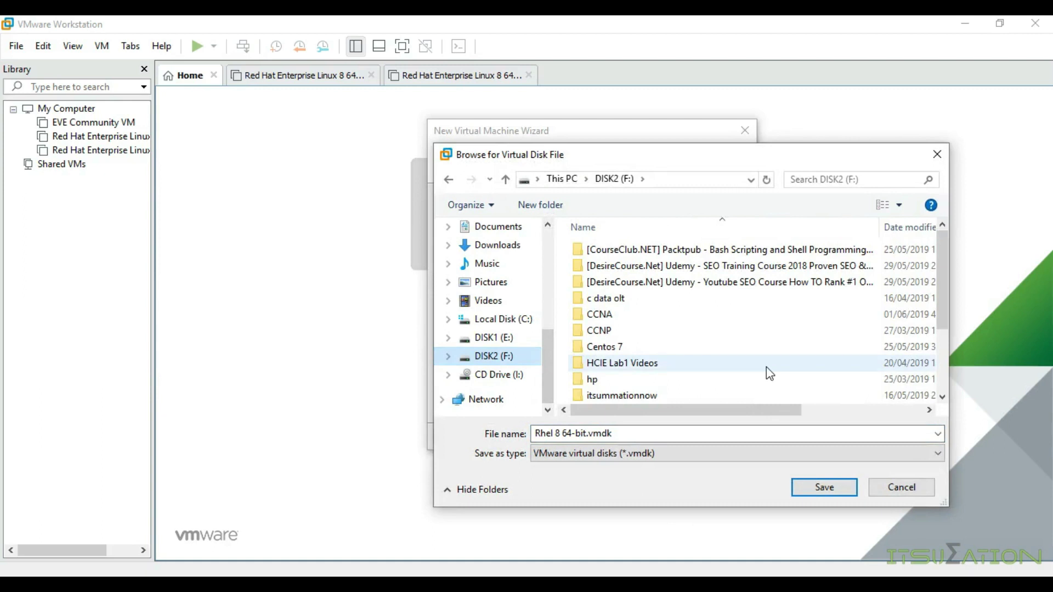
{"action": "scroll", "coordinate": [762, 370], "scroll_direction": "down", "scroll_amount": 2}
{"action": "double_click", "coordinate": [665, 382]}
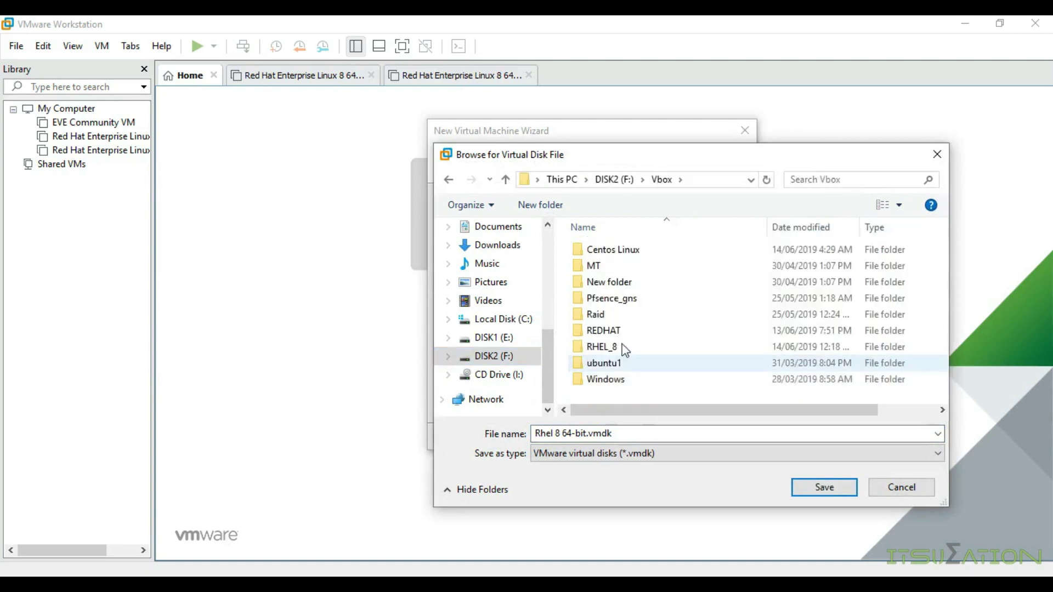
{"action": "double_click", "coordinate": [629, 349]}
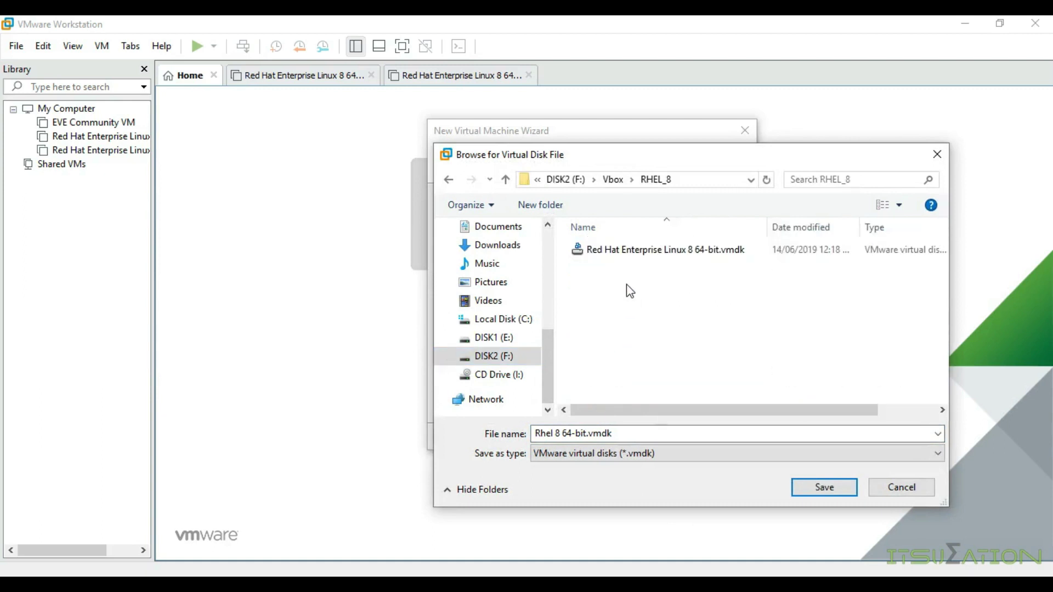
{"action": "left_click", "coordinate": [504, 179]}
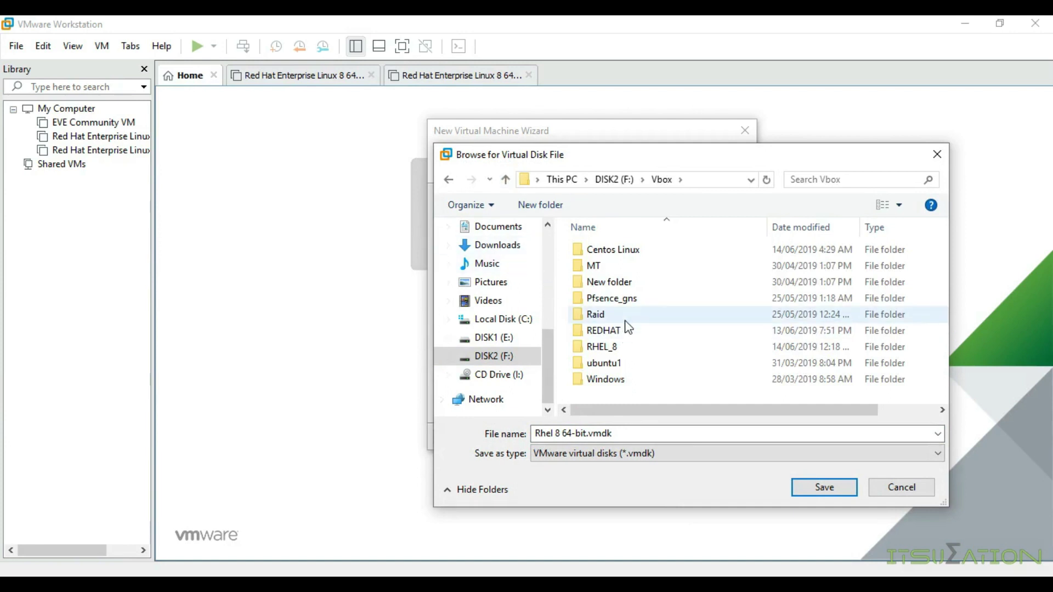
{"action": "double_click", "coordinate": [630, 282]}
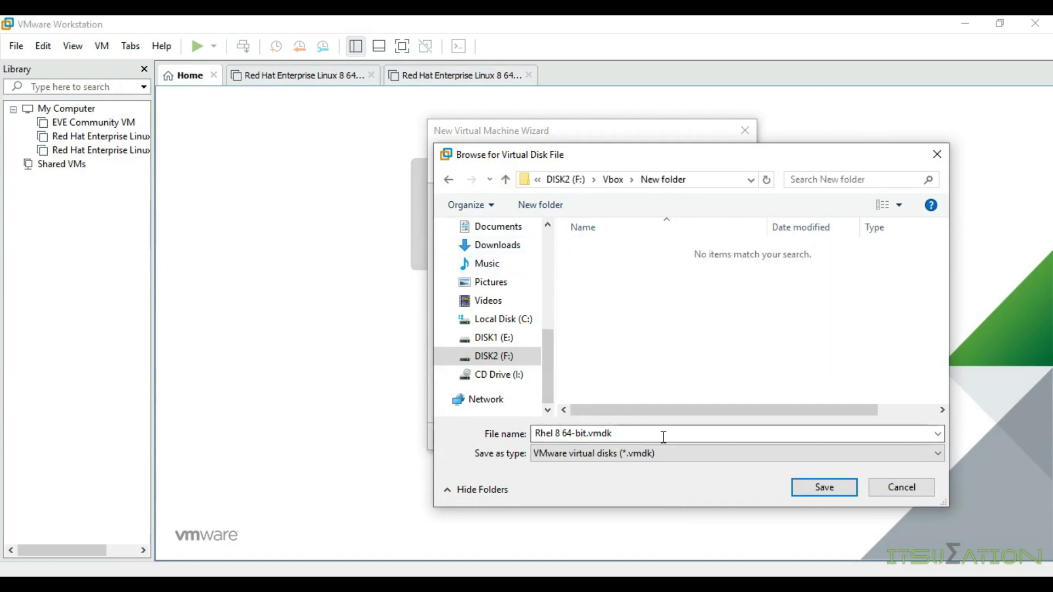
{"action": "left_click", "coordinate": [825, 488]}
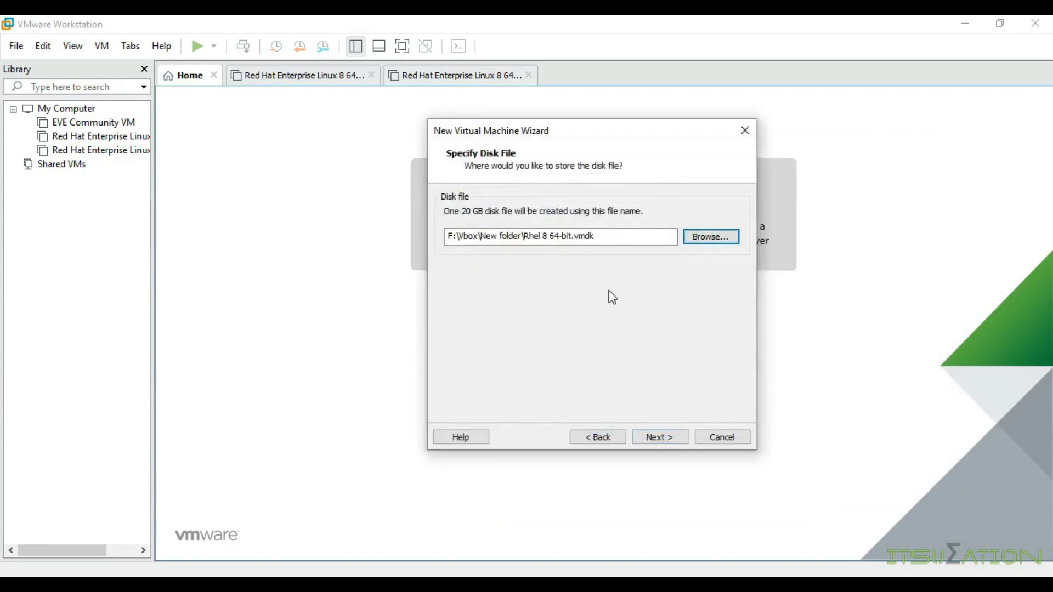
{"action": "left_click", "coordinate": [660, 436]}
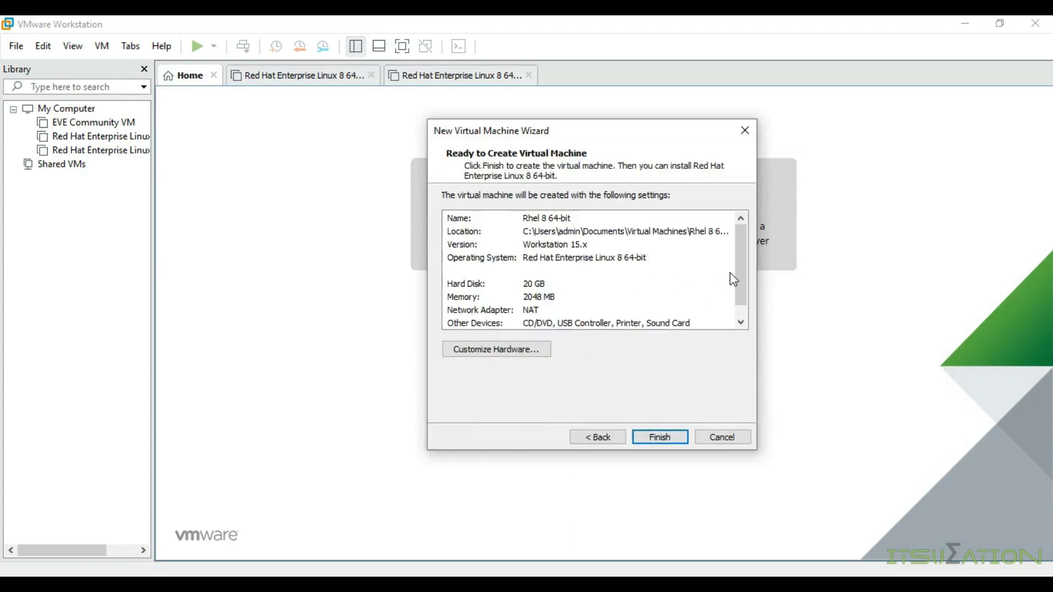
Step: Review the hardware device rows and set the CD/DVD (SATA) drive to use an ISO image file
{"action": "left_click", "coordinate": [740, 322]}
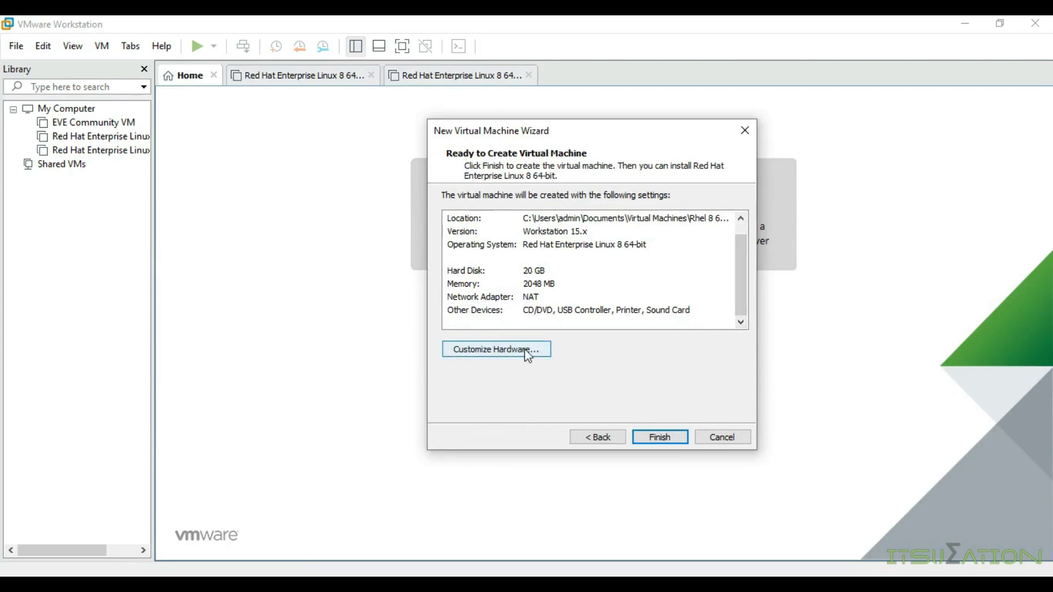
{"action": "left_click", "coordinate": [484, 355]}
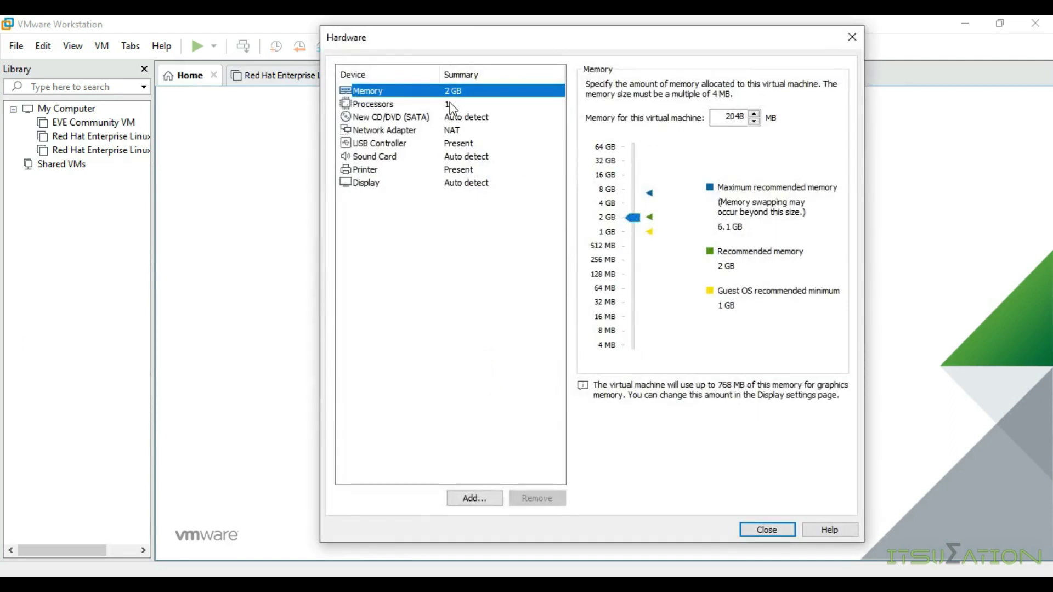
{"action": "left_click", "coordinate": [420, 117]}
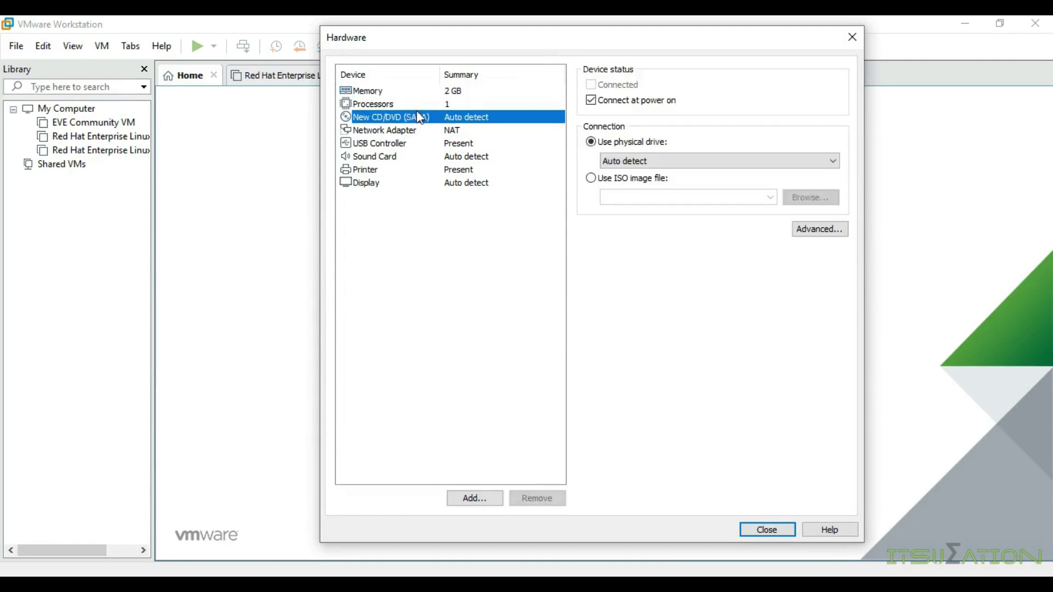
{"action": "key", "text": "Up"}
{"action": "key", "text": "Down"}
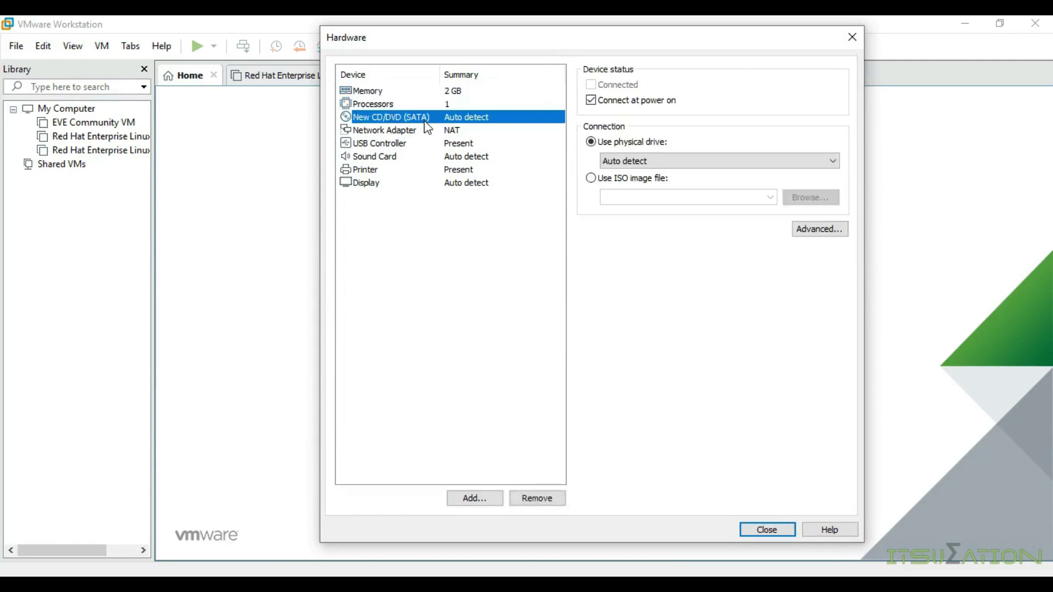
{"action": "left_click", "coordinate": [385, 132]}
{"action": "left_click", "coordinate": [388, 146]}
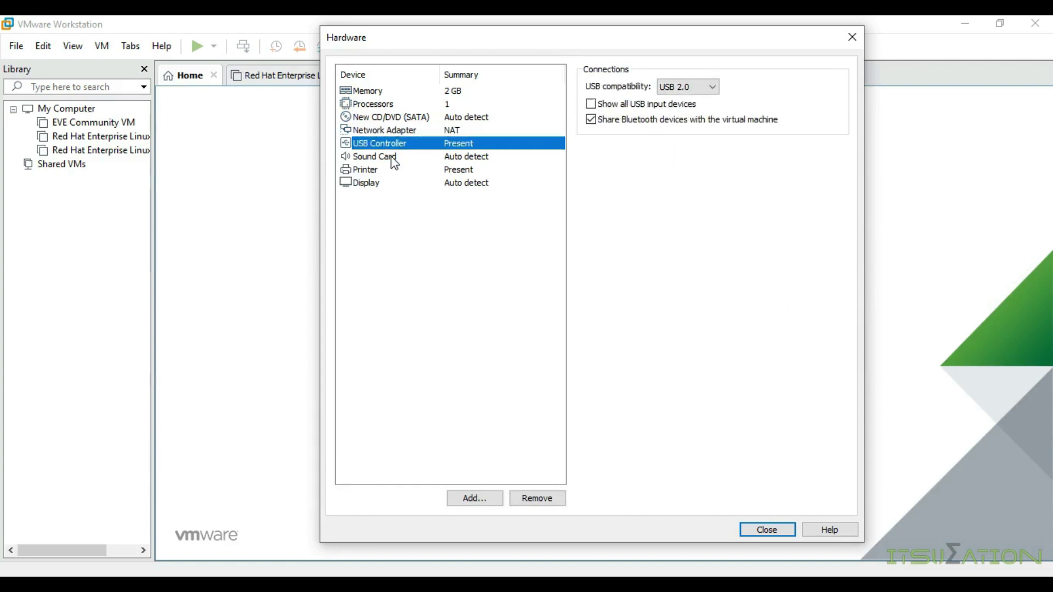
{"action": "left_click", "coordinate": [392, 160]}
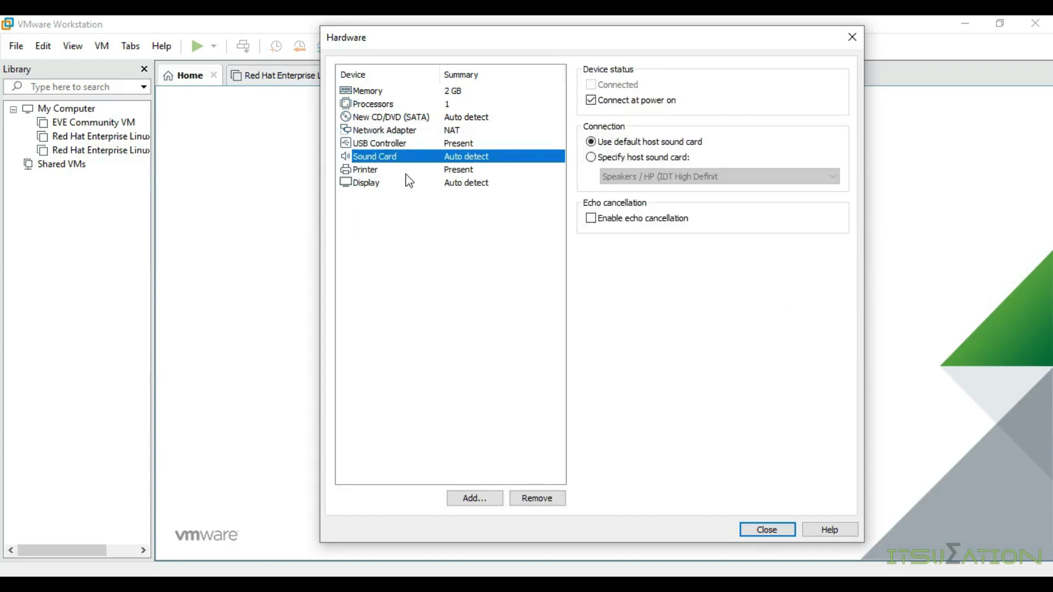
{"action": "left_click", "coordinate": [404, 173]}
{"action": "left_click", "coordinate": [406, 184]}
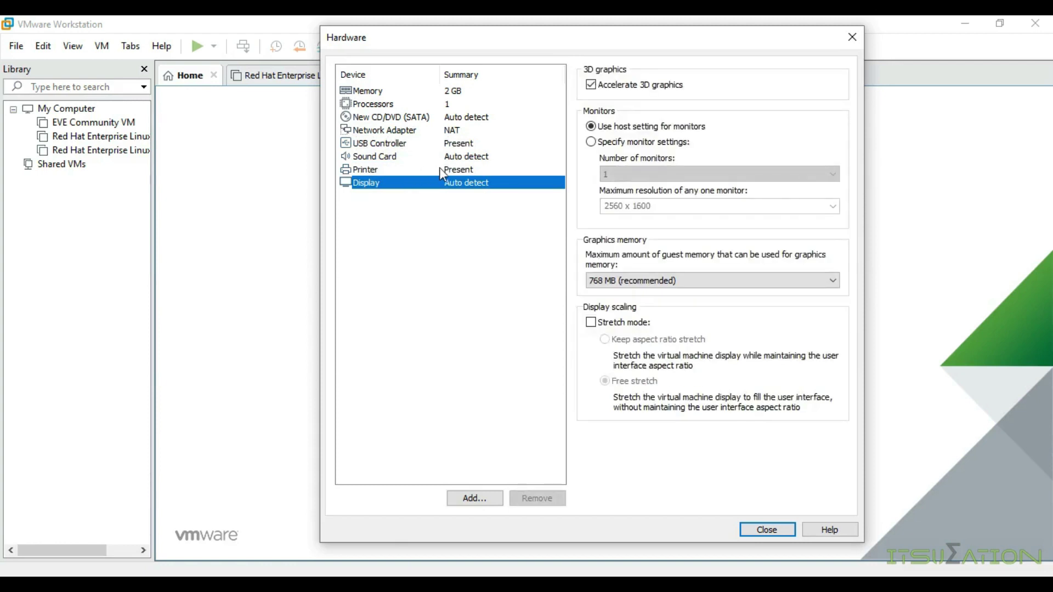
{"action": "left_click", "coordinate": [388, 121]}
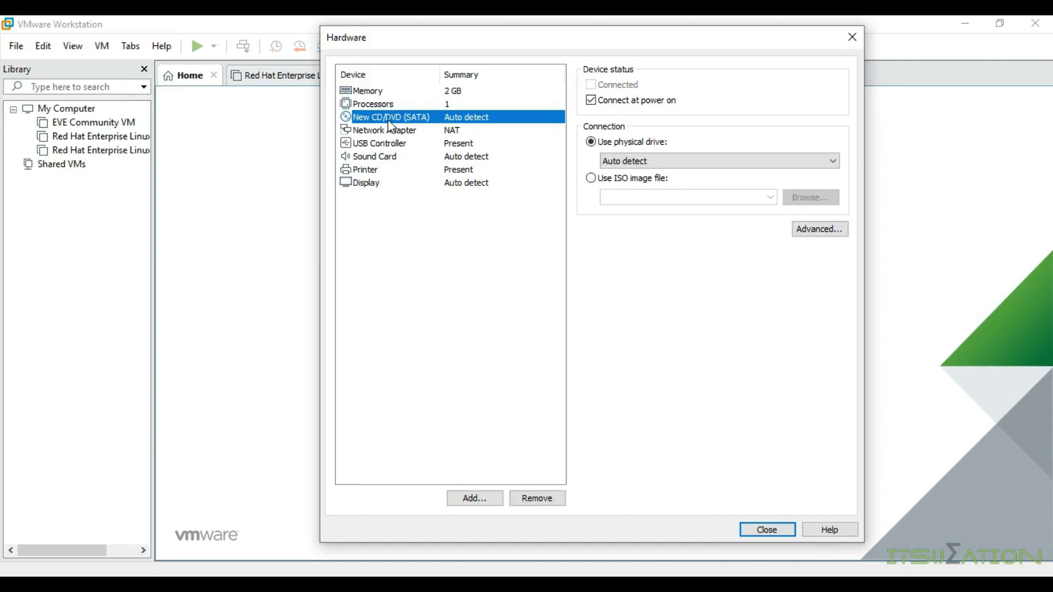
{"action": "left_click", "coordinate": [591, 178]}
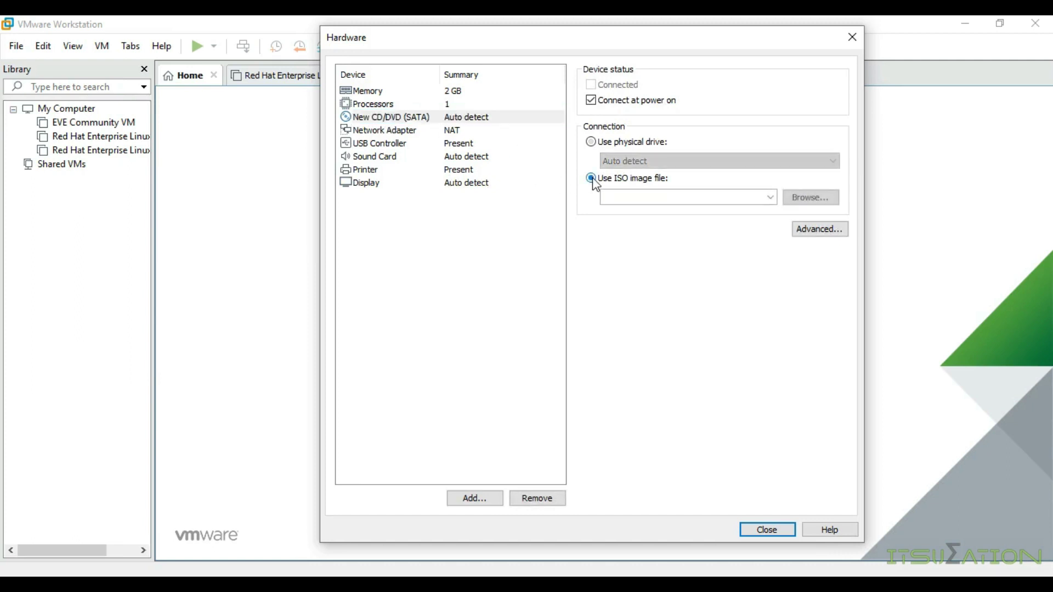
Step: Load E:\ISO\rhel-8.0-x86_64-dvd.iso as the CD/DVD image and check the NAT network adapter
{"action": "left_click", "coordinate": [805, 203]}
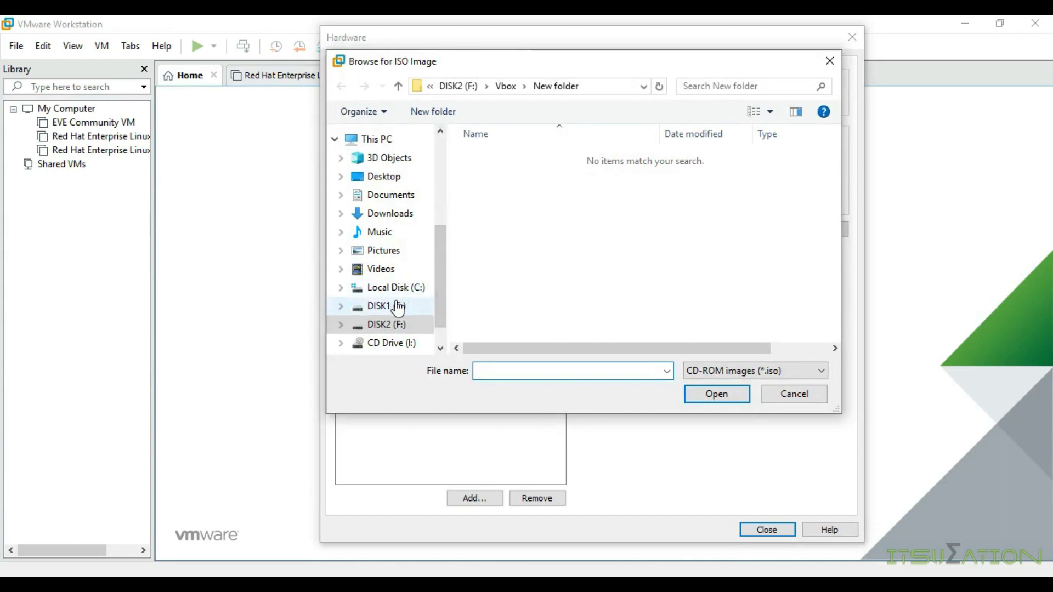
{"action": "left_click", "coordinate": [397, 307]}
{"action": "scroll", "coordinate": [649, 301], "scroll_direction": "down", "scroll_amount": 3}
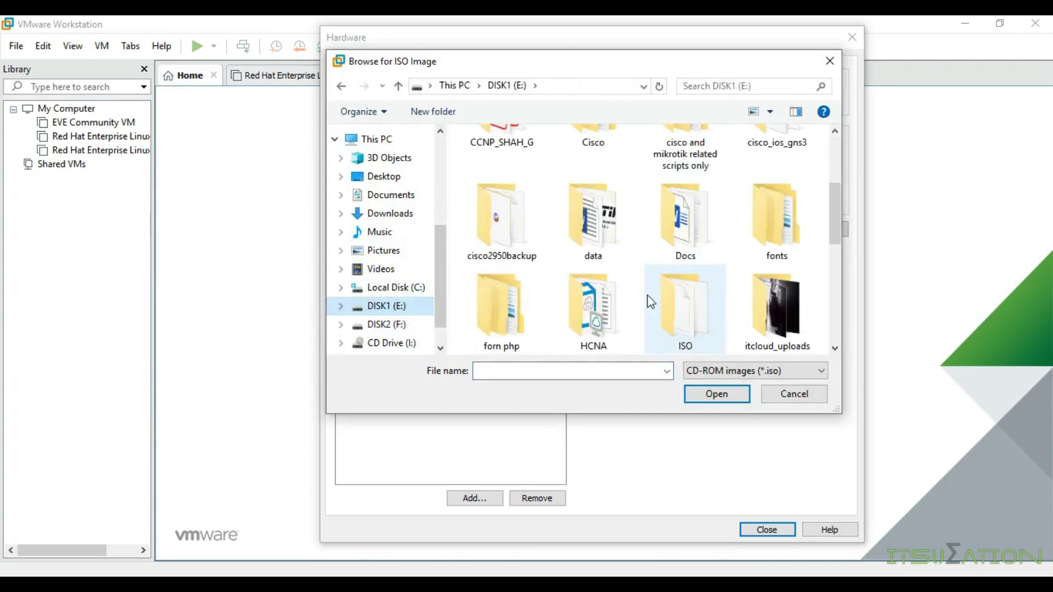
{"action": "double_click", "coordinate": [702, 307]}
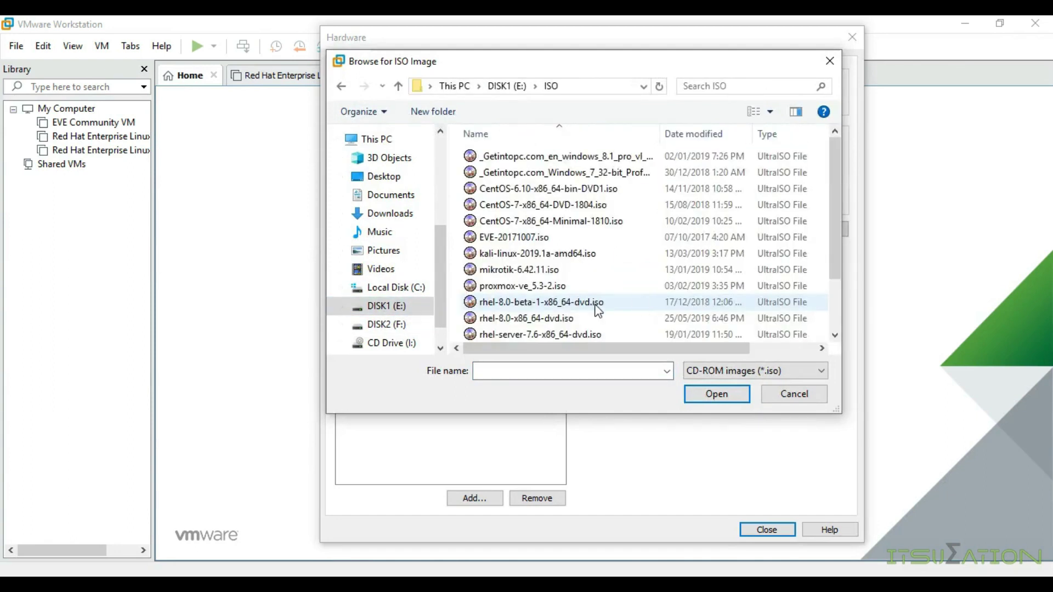
{"action": "left_click", "coordinate": [557, 319]}
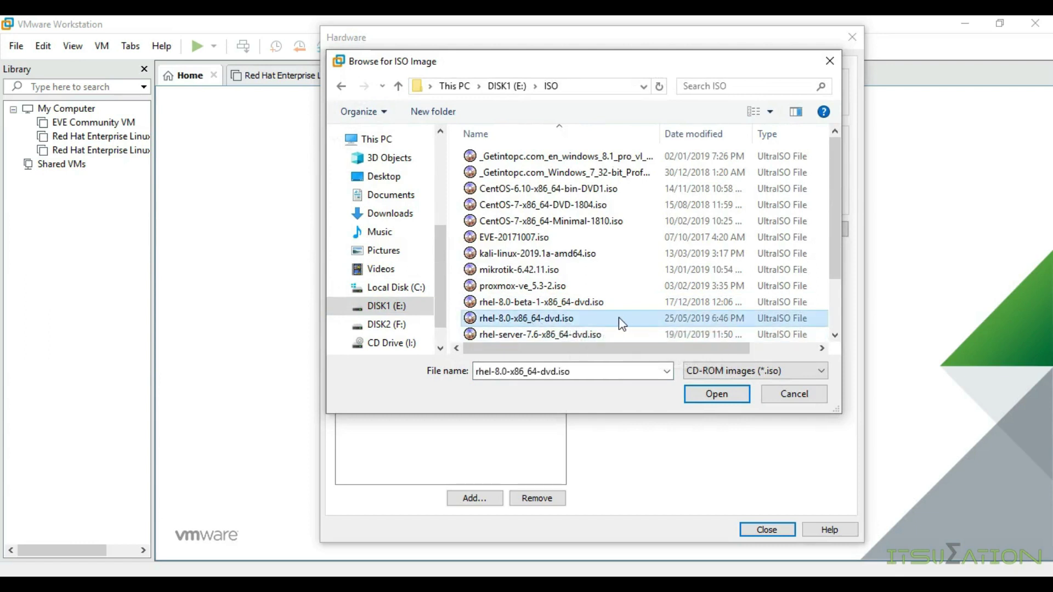
{"action": "left_click", "coordinate": [579, 318]}
{"action": "left_click", "coordinate": [716, 394]}
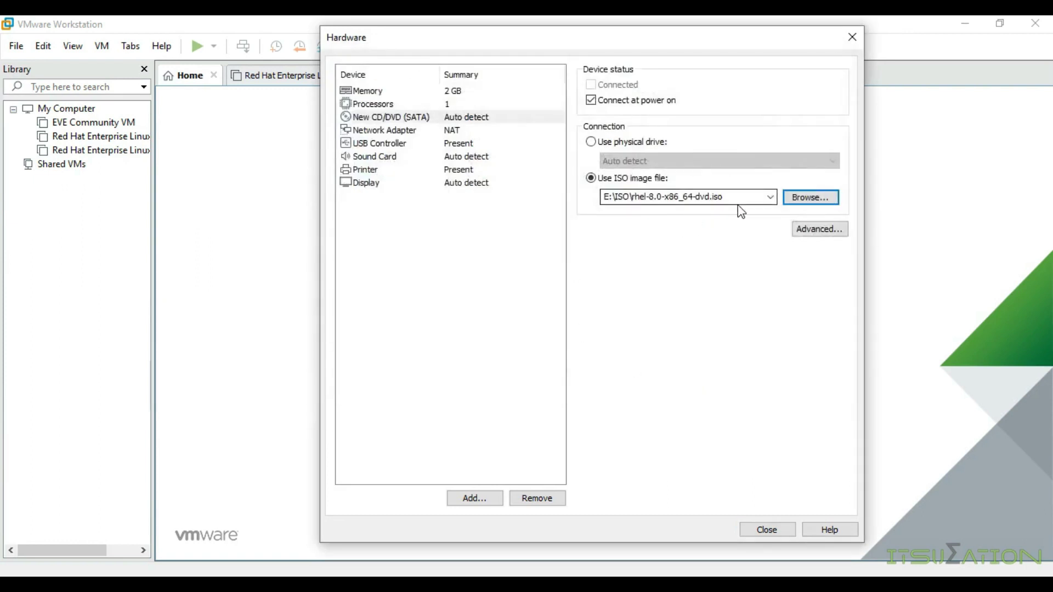
{"action": "left_click", "coordinate": [374, 133]}
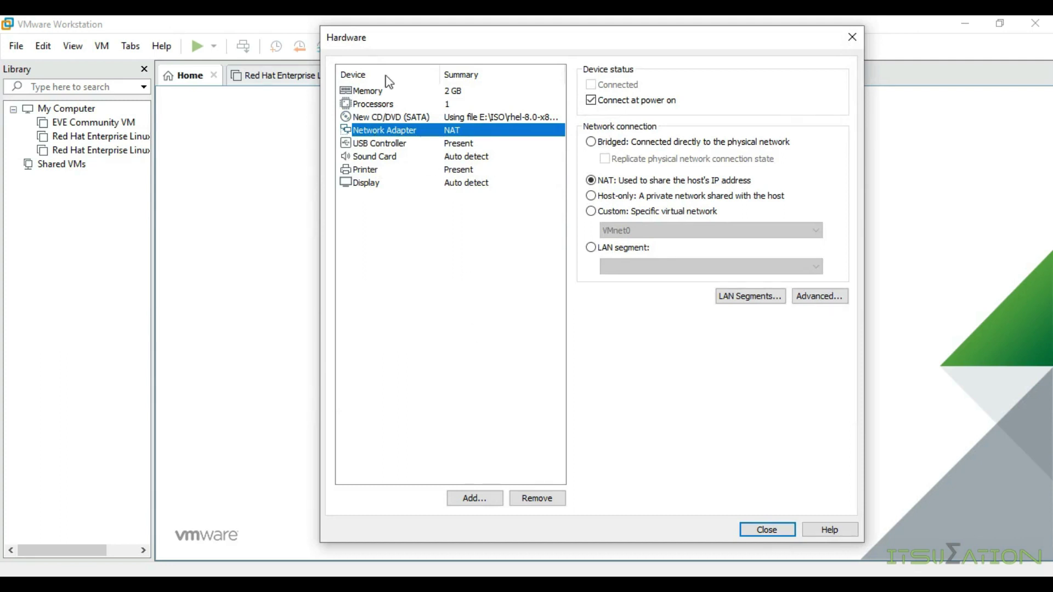
Step: Add a second network adapter to the virtual machine's hardware
{"action": "left_click", "coordinate": [404, 145]}
{"action": "left_click", "coordinate": [408, 132]}
{"action": "left_click", "coordinate": [471, 501]}
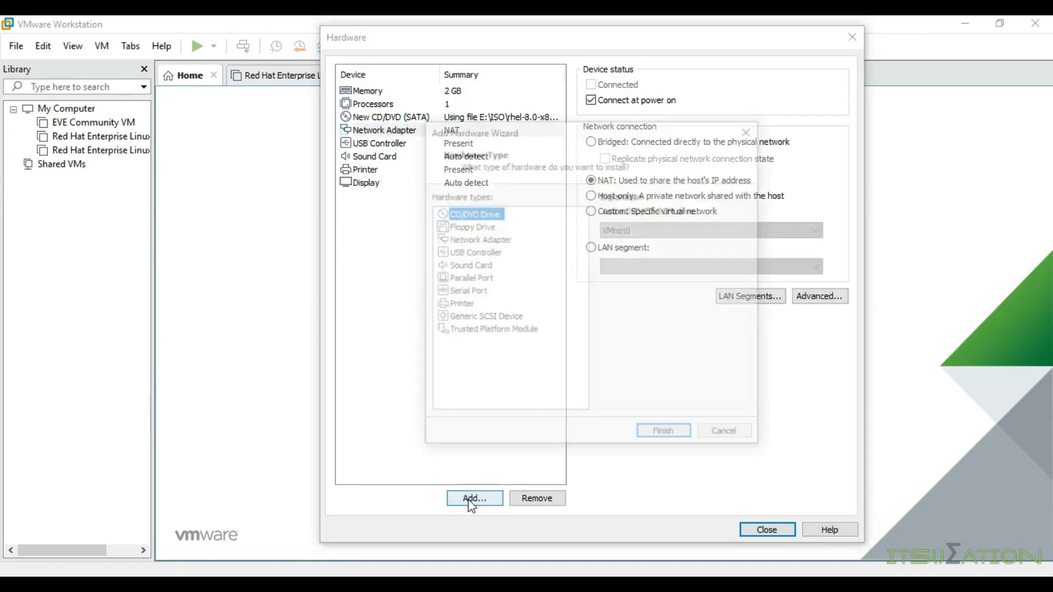
{"action": "left_click", "coordinate": [464, 240]}
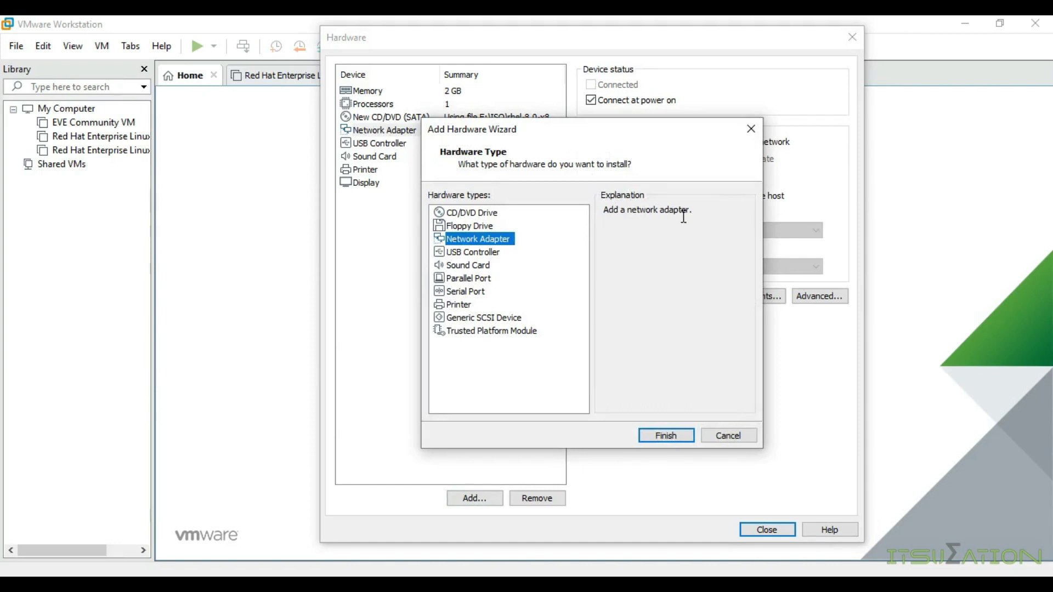
{"action": "left_click", "coordinate": [686, 436]}
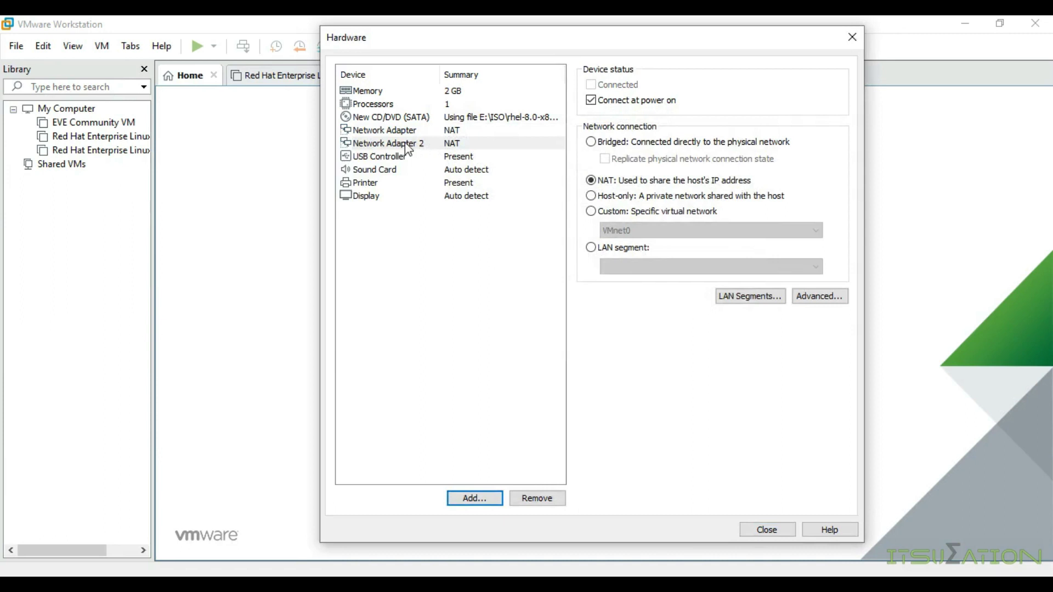
Step: Connect Network Adapter 2 to Host-only, leaving the first adapter on NAT
{"action": "left_click", "coordinate": [406, 144]}
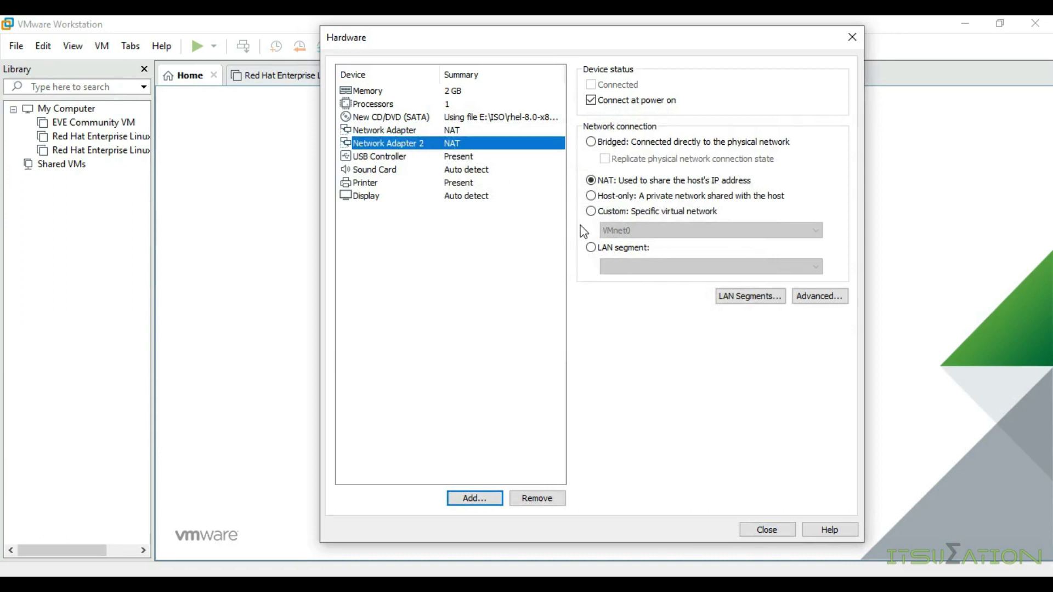
{"action": "left_click", "coordinate": [590, 195]}
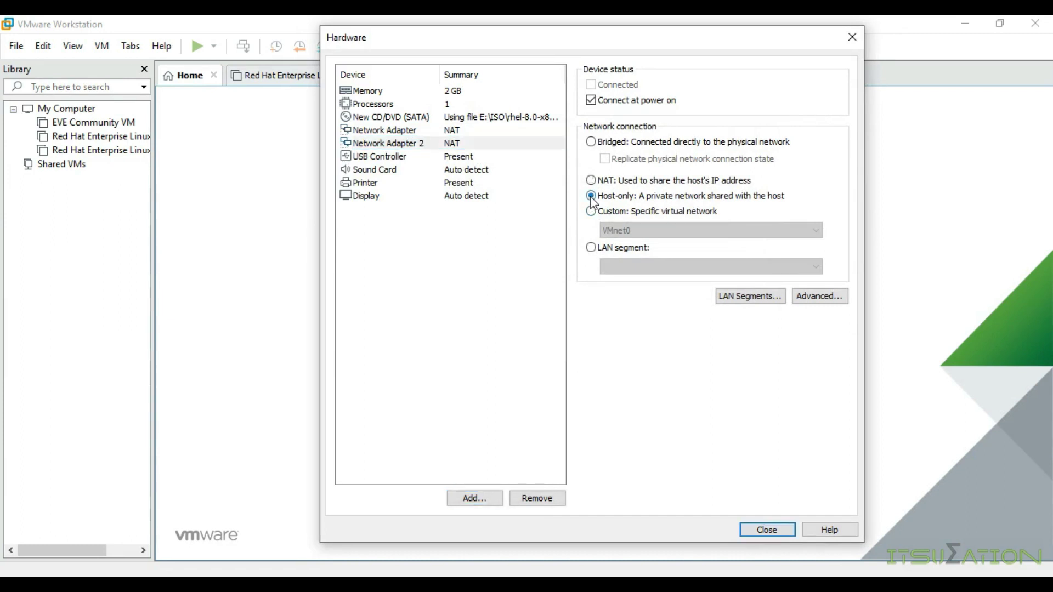
{"action": "left_click", "coordinate": [473, 132]}
{"action": "left_click", "coordinate": [482, 144]}
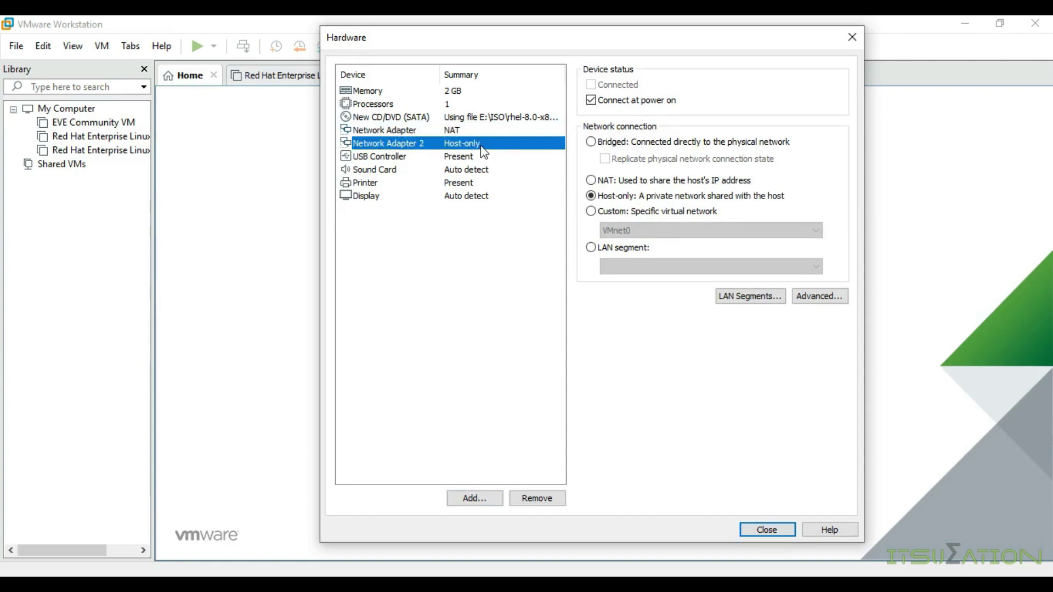
{"action": "left_click", "coordinate": [596, 198]}
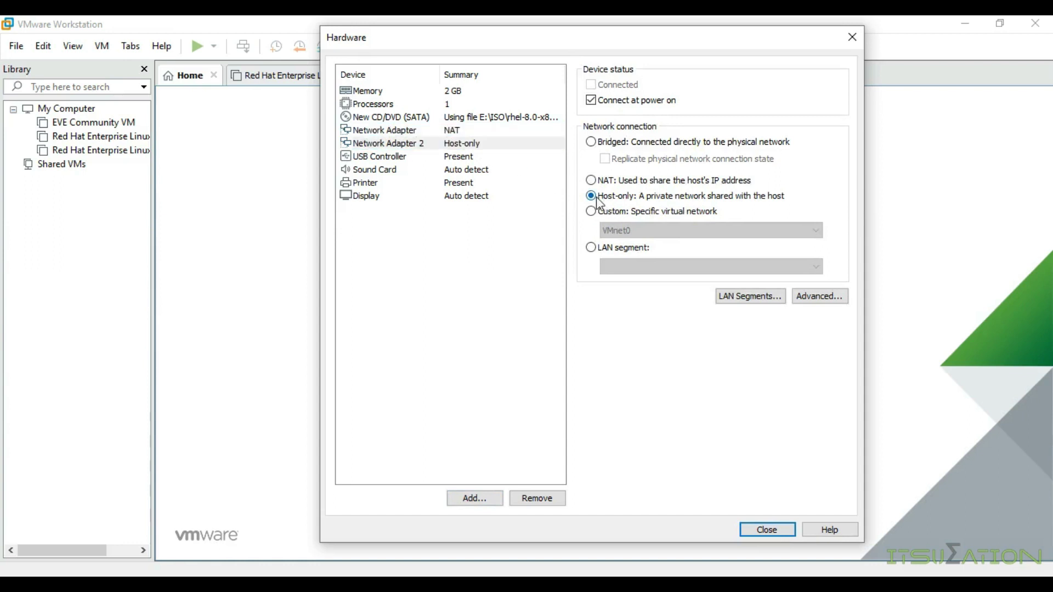
Step: Finish the wizard to create the Rhel 8 64-bit VM and start up the guest
{"action": "left_click", "coordinate": [767, 529]}
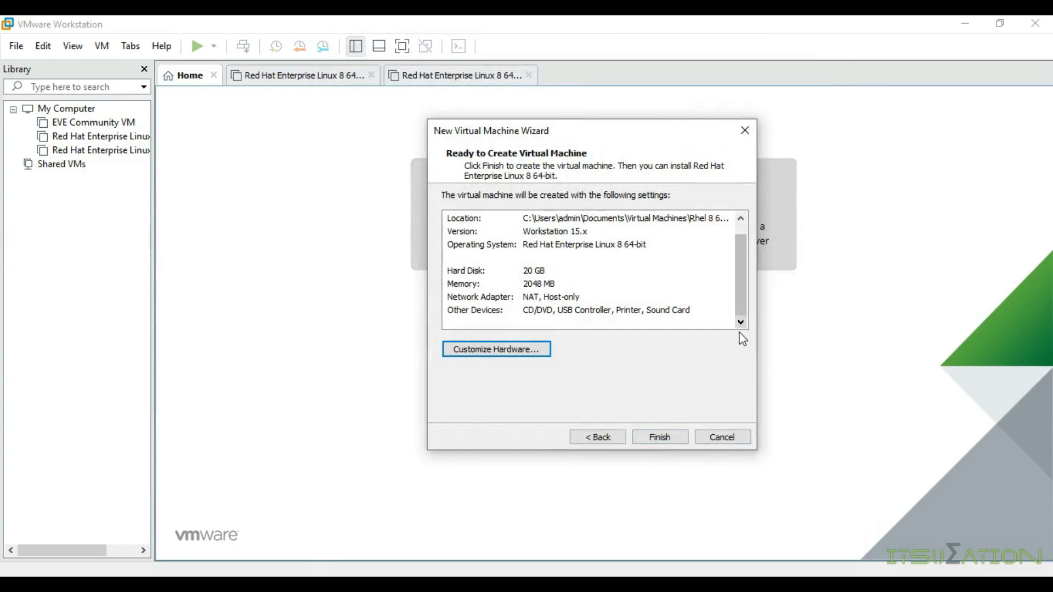
{"action": "left_click", "coordinate": [650, 439]}
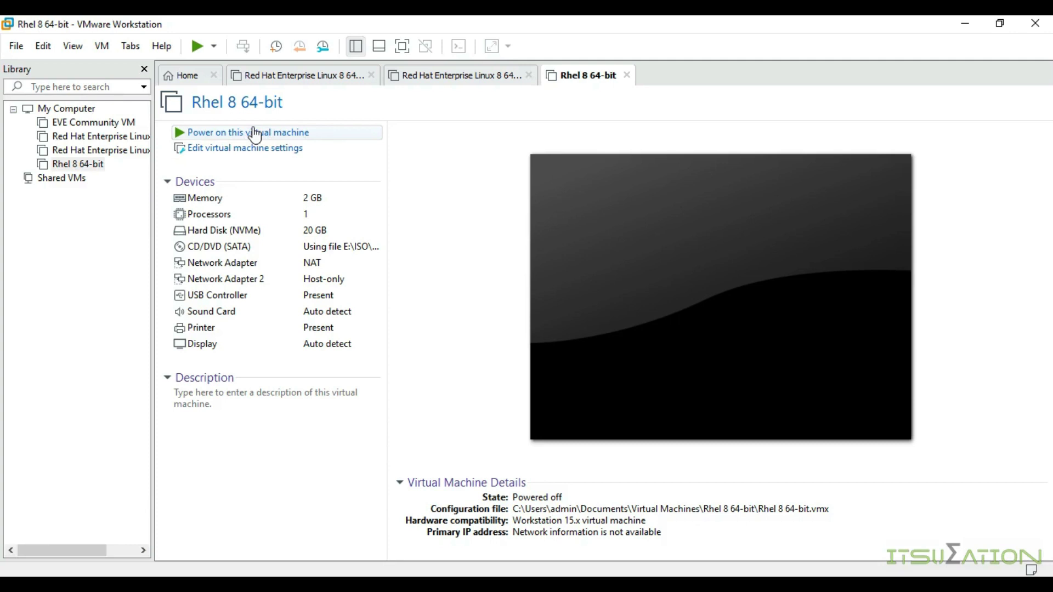
{"action": "left_click", "coordinate": [215, 47]}
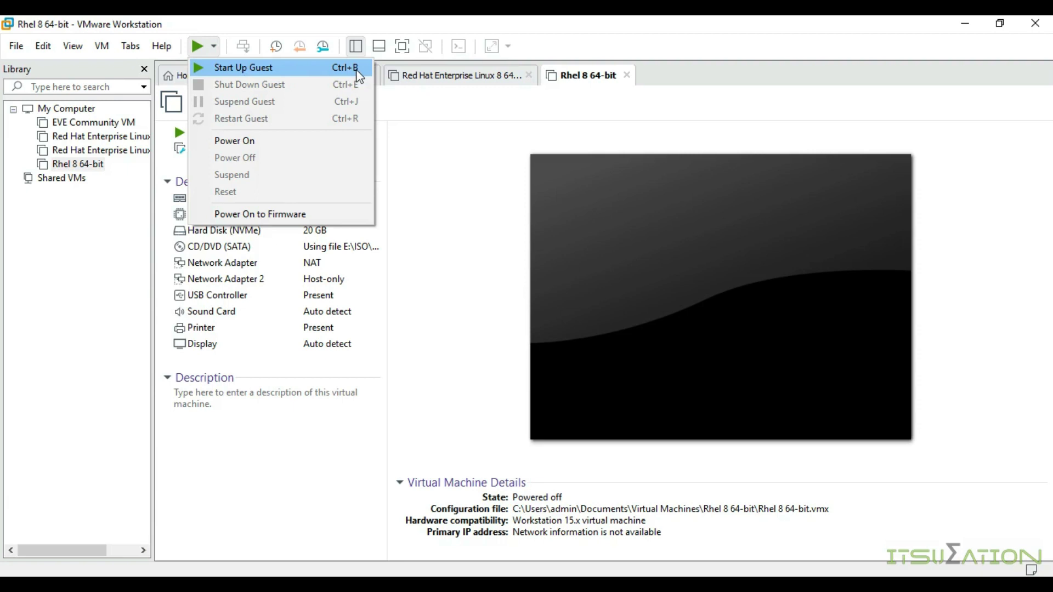
{"action": "left_click", "coordinate": [266, 76]}
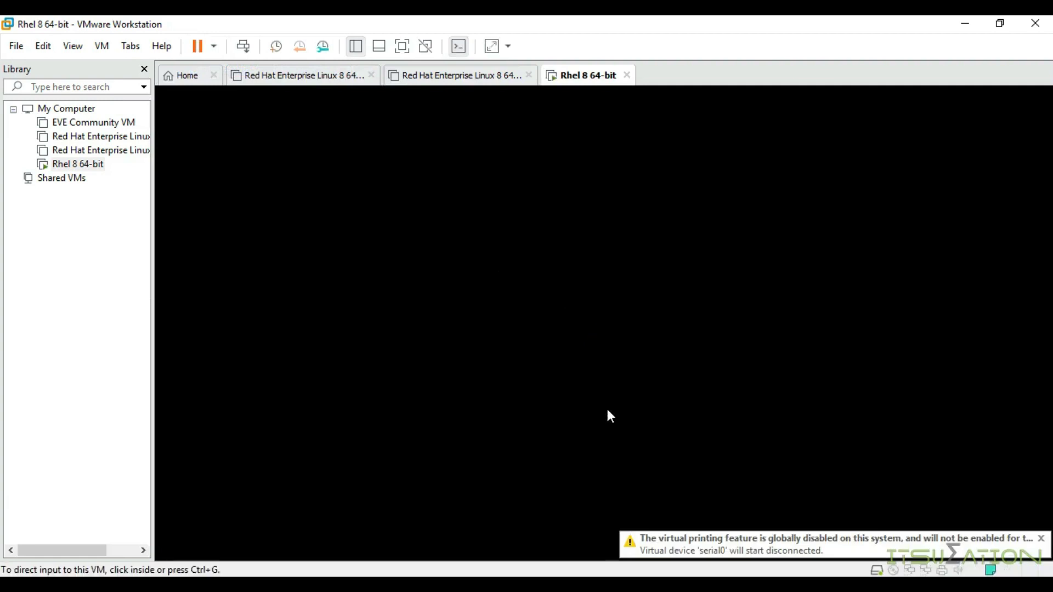
{"action": "left_click", "coordinate": [1039, 497]}
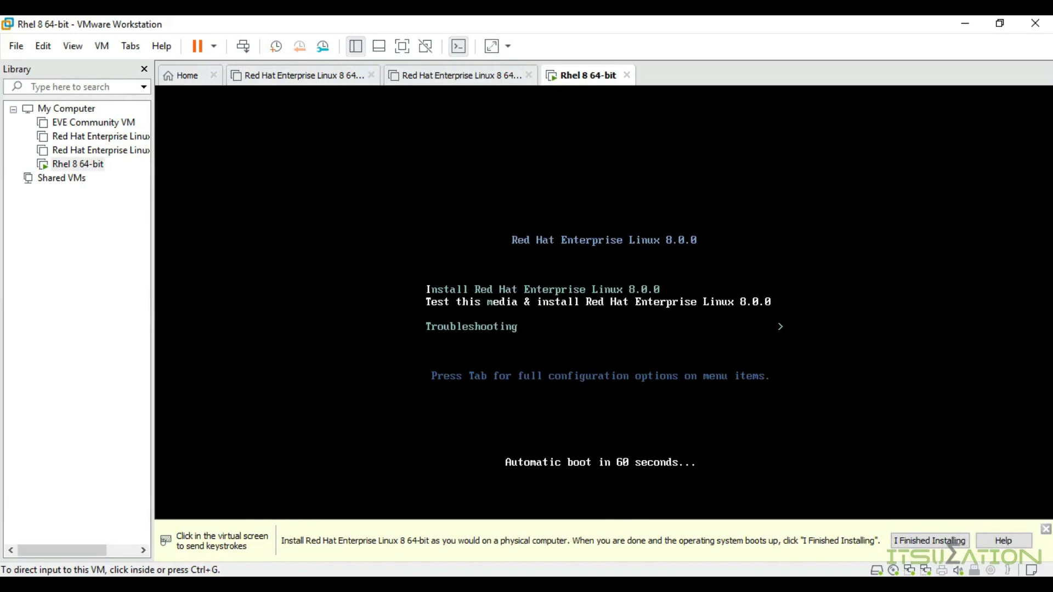
Step: Boot the 'Install Red Hat Enterprise Linux 8.0.0' entry from the VM's boot menu
{"action": "left_click", "coordinate": [1045, 530]}
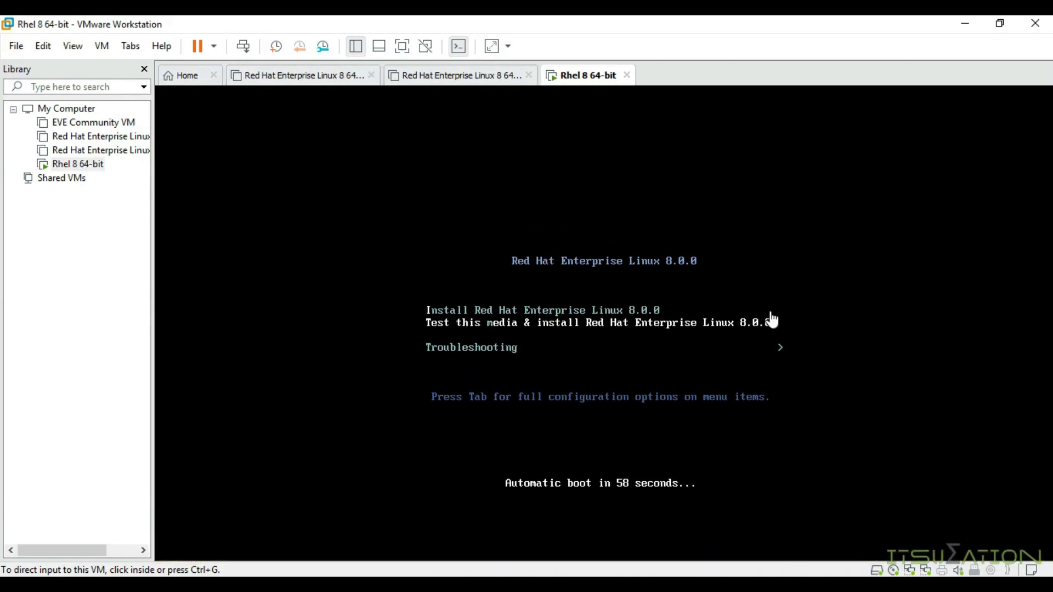
{"action": "left_click", "coordinate": [757, 291]}
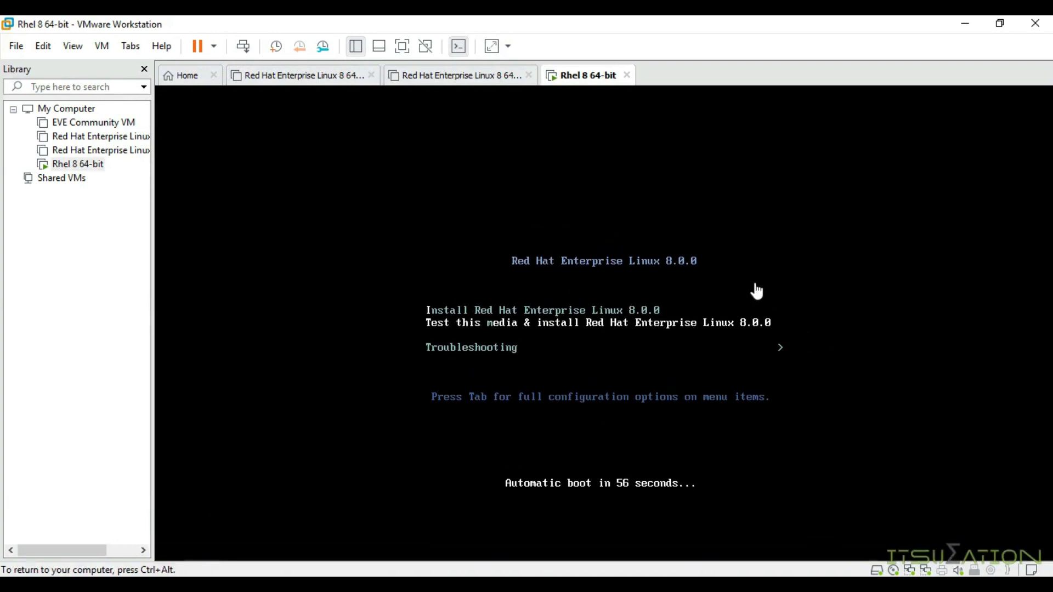
{"action": "key", "text": "Up"}
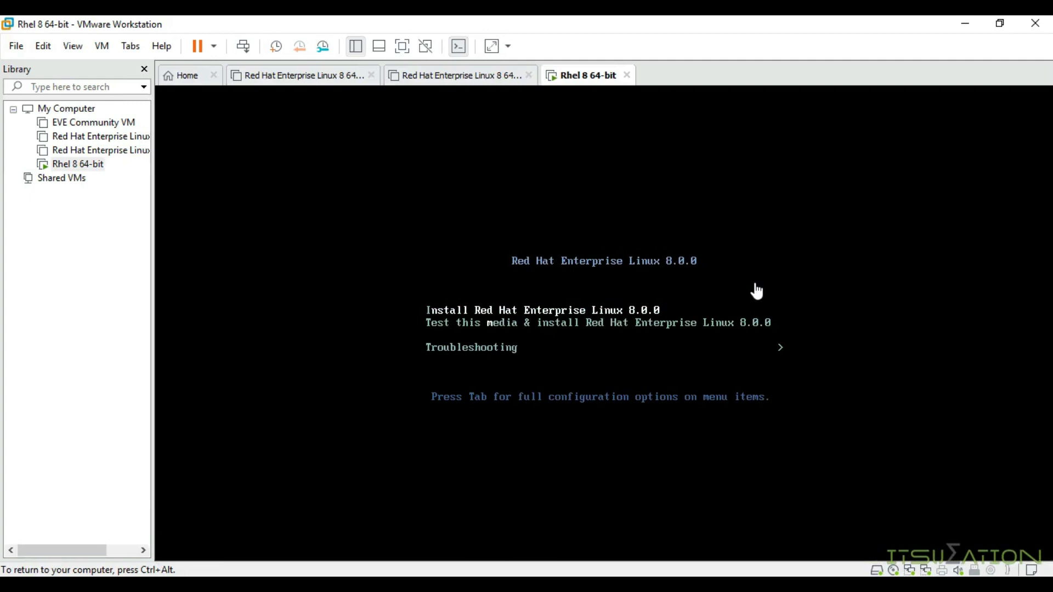
{"action": "key", "text": "Down"}
{"action": "key", "text": "Up"}
{"action": "key", "text": "Down"}
{"action": "key", "text": "Up"}
{"action": "key", "text": "Down"}
{"action": "key", "text": "Up"}
{"action": "key", "text": "Down"}
{"action": "key", "text": "Up"}
{"action": "key", "text": "Down"}
{"action": "key", "text": "Up"}
{"action": "key", "text": "Down"}
{"action": "key", "text": "Up"}
{"action": "key", "text": "Down"}
{"action": "key", "text": "Up"}
{"action": "key", "text": "Down"}
{"action": "key", "text": "Up"}
{"action": "key", "text": "Down"}
{"action": "key", "text": "Up"}
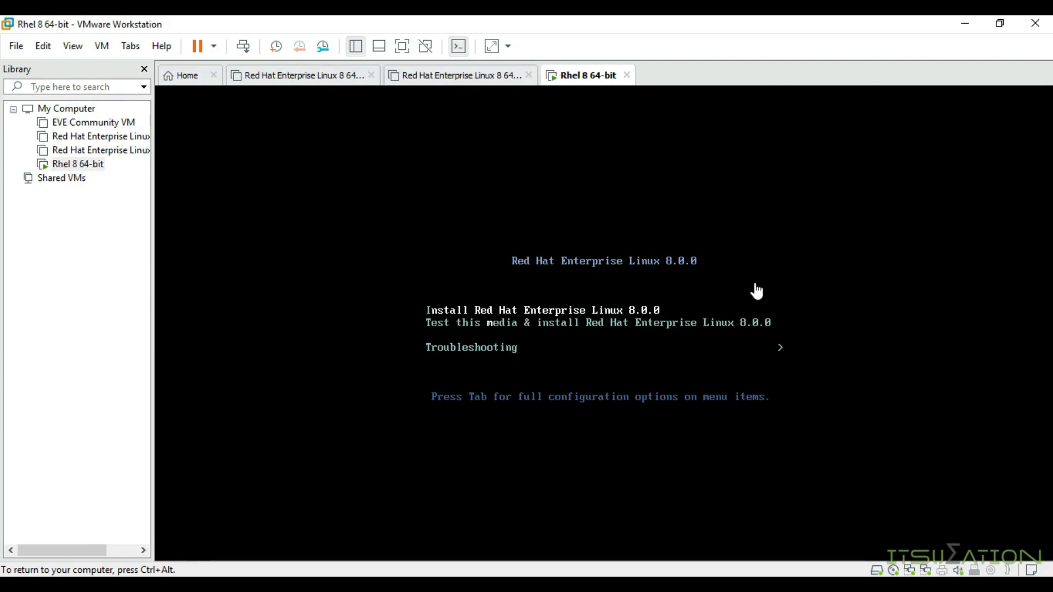
{"action": "key", "text": "Return"}
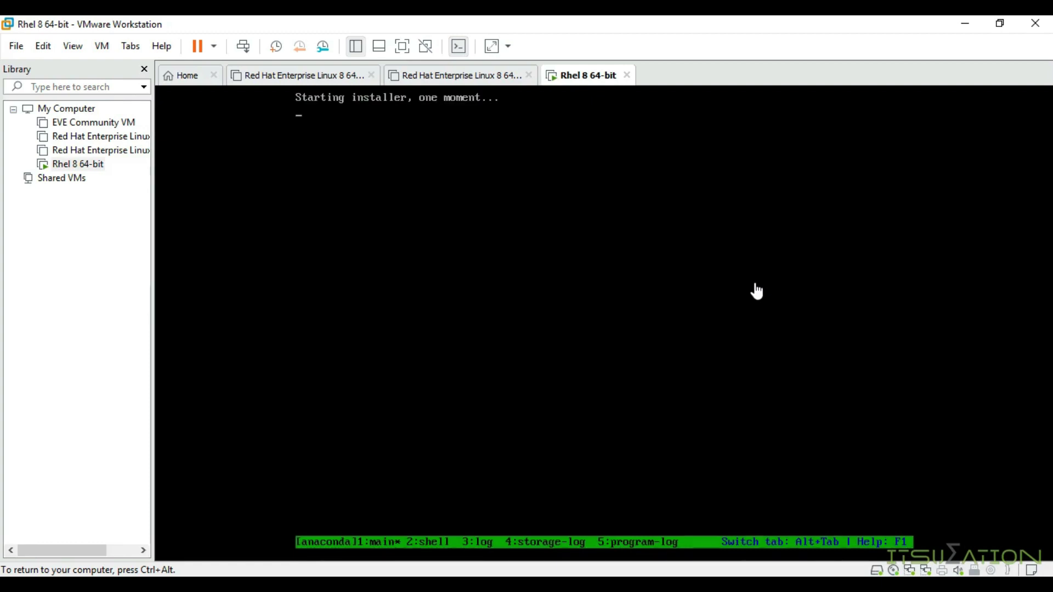
{"action": "key", "text": "ctrl+alt"}
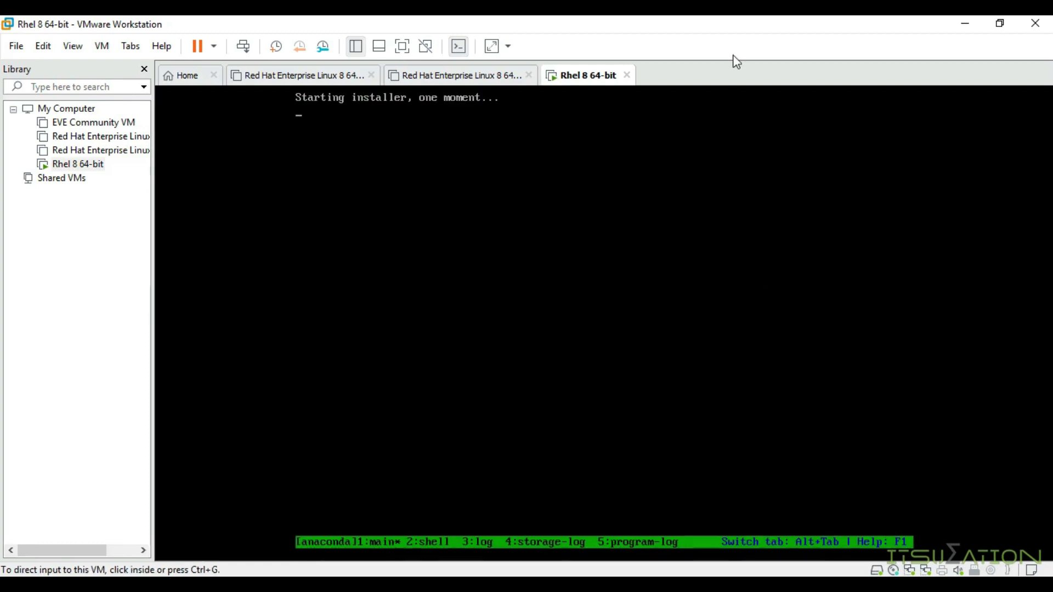
Step: Release input from the guest and switch the VM to full-screen view
{"action": "left_click", "coordinate": [619, 104]}
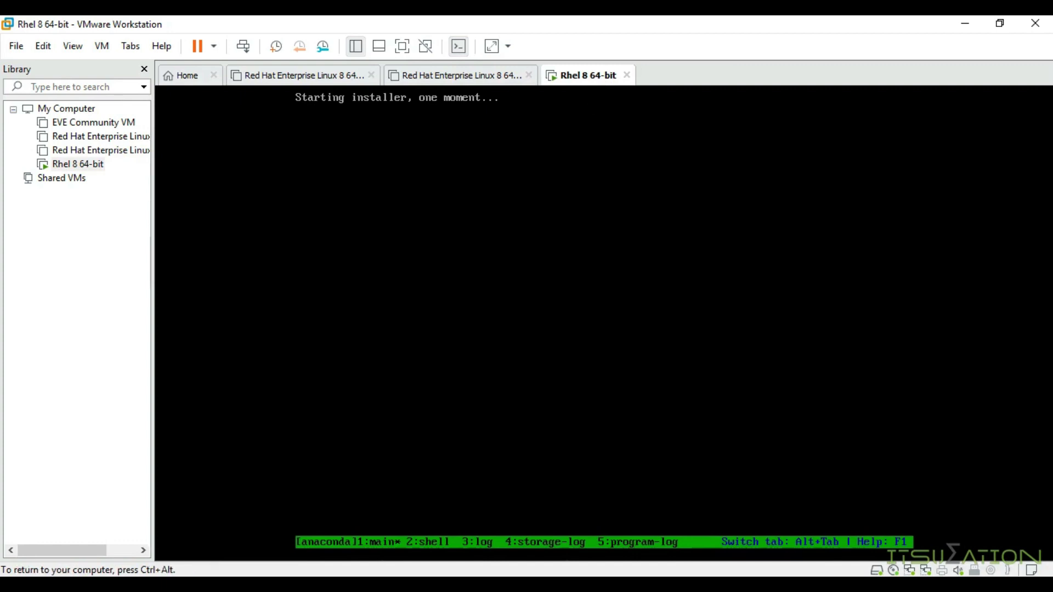
{"action": "key", "text": "ctrl+alt"}
{"action": "key", "text": "ctrl+g"}
{"action": "key", "text": "ctrl+alt"}
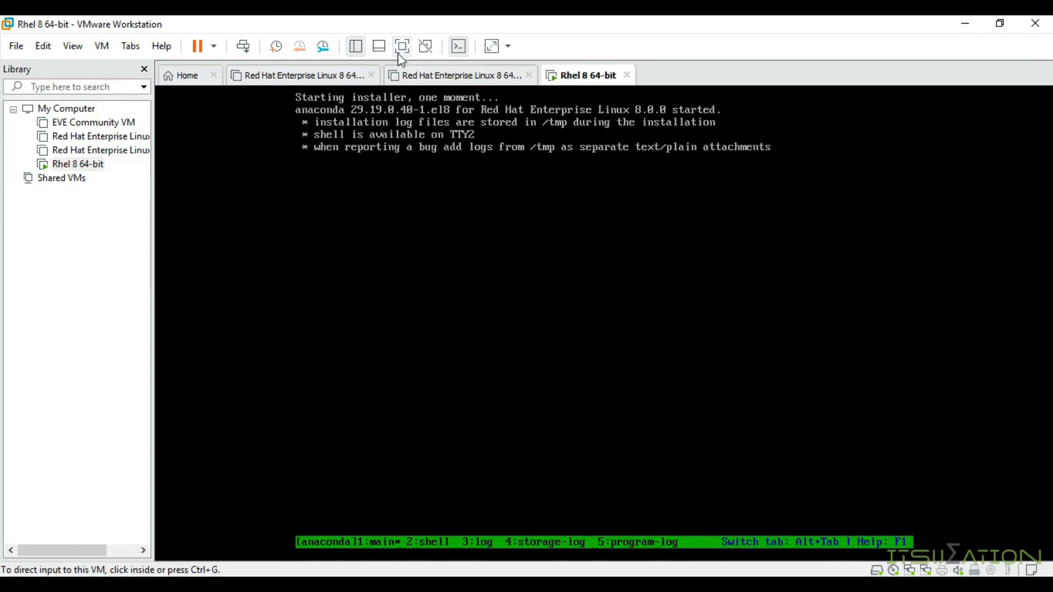
{"action": "left_click", "coordinate": [398, 50]}
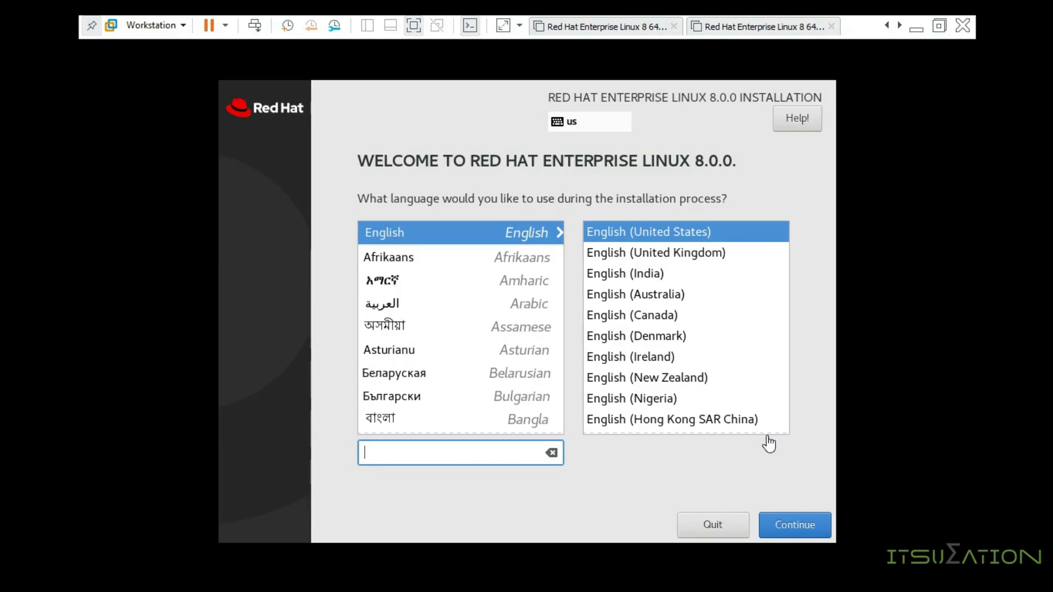
Step: Continue with English (United States) and go to the Time & Date settings
{"action": "left_click", "coordinate": [679, 232]}
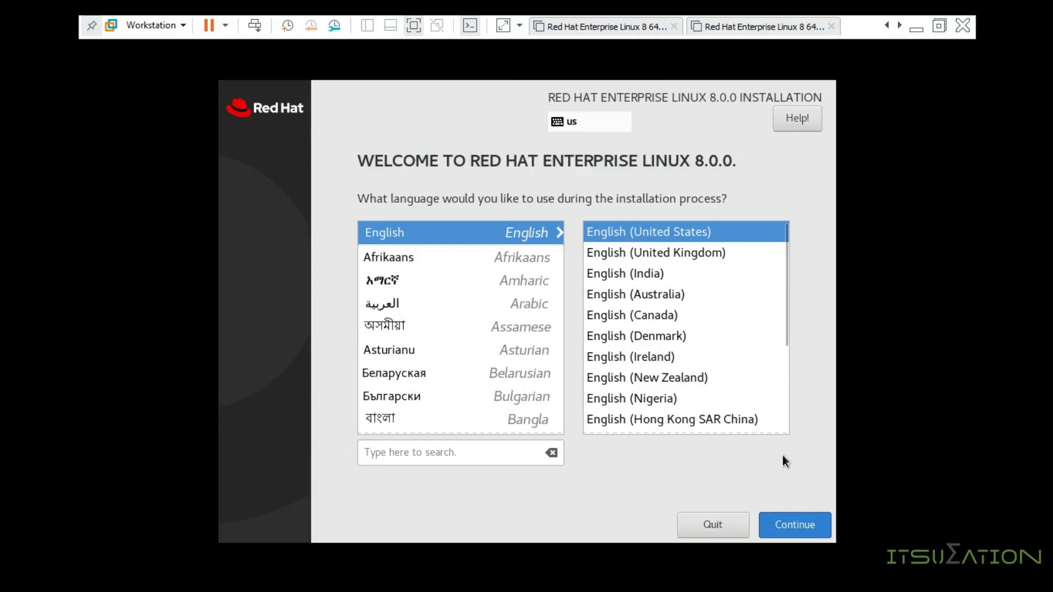
{"action": "key", "text": "Return"}
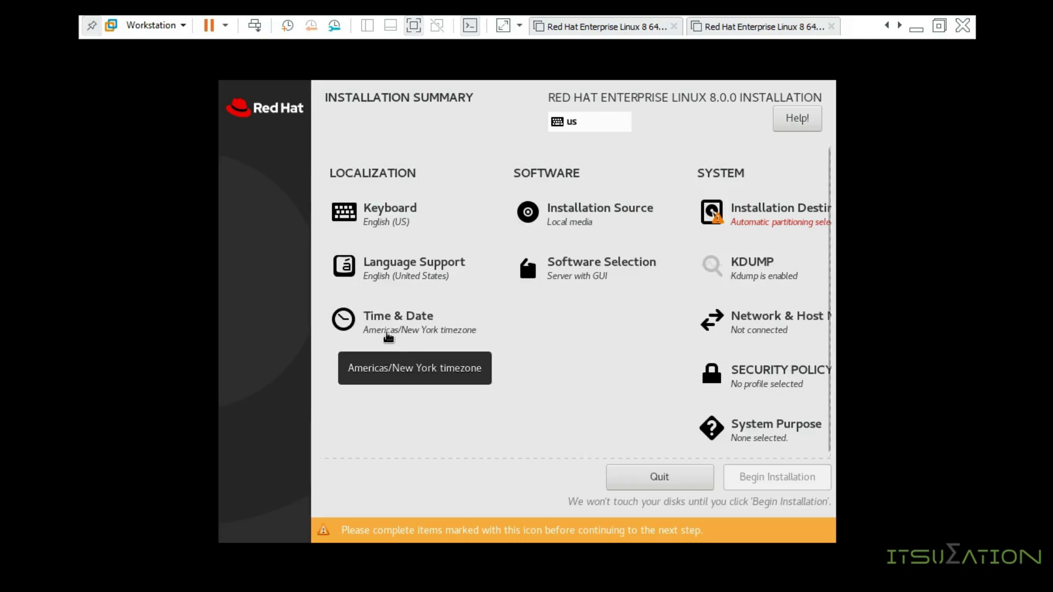
{"action": "left_click", "coordinate": [388, 336]}
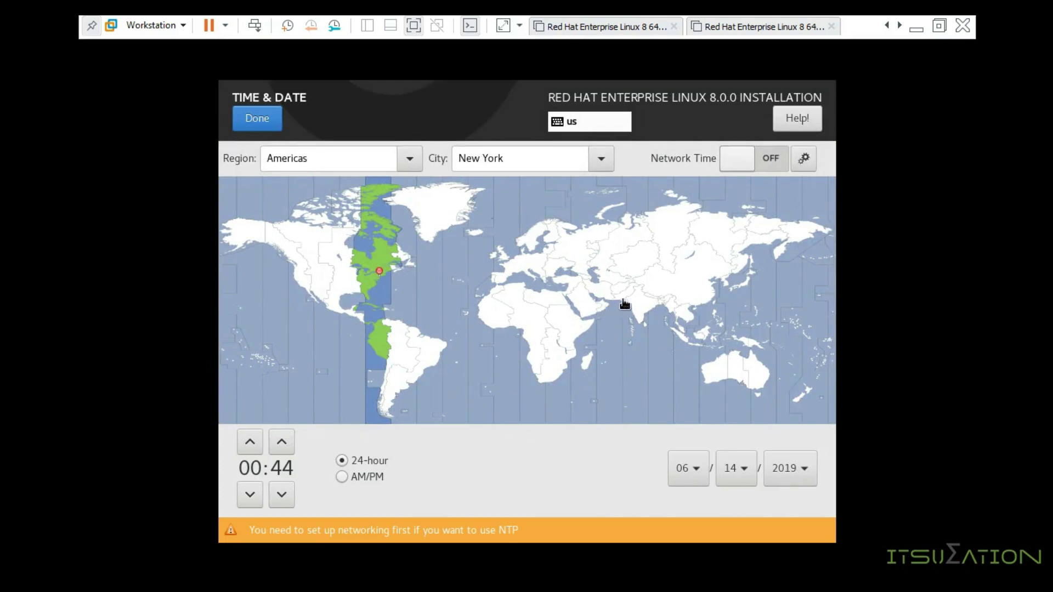
Step: Choose Asia/Karachi timezone with AM/PM format and set the clock to 04:46 PM
{"action": "left_click", "coordinate": [622, 305]}
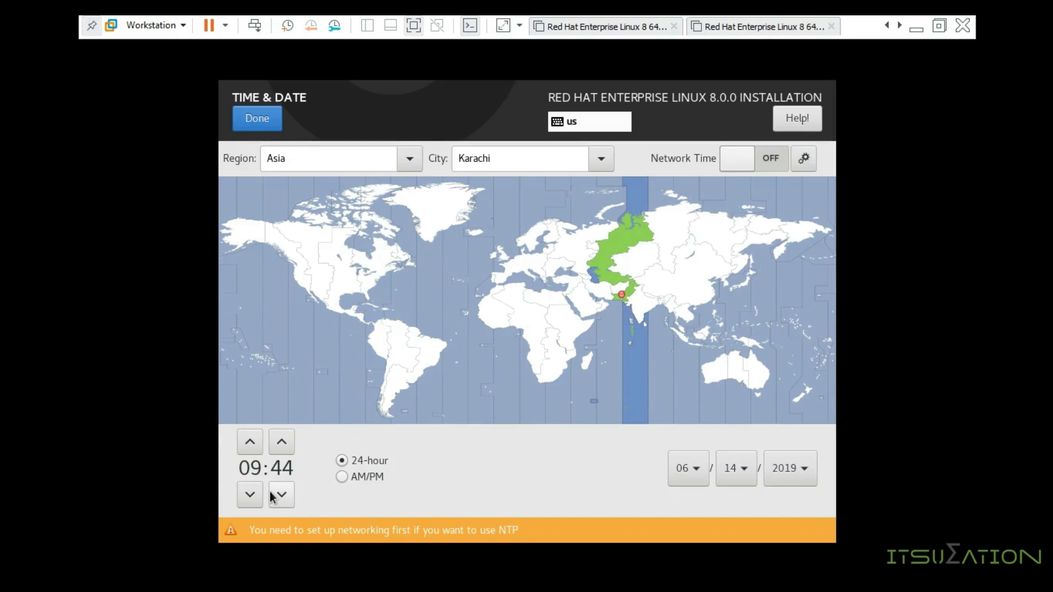
{"action": "left_click", "coordinate": [353, 476]}
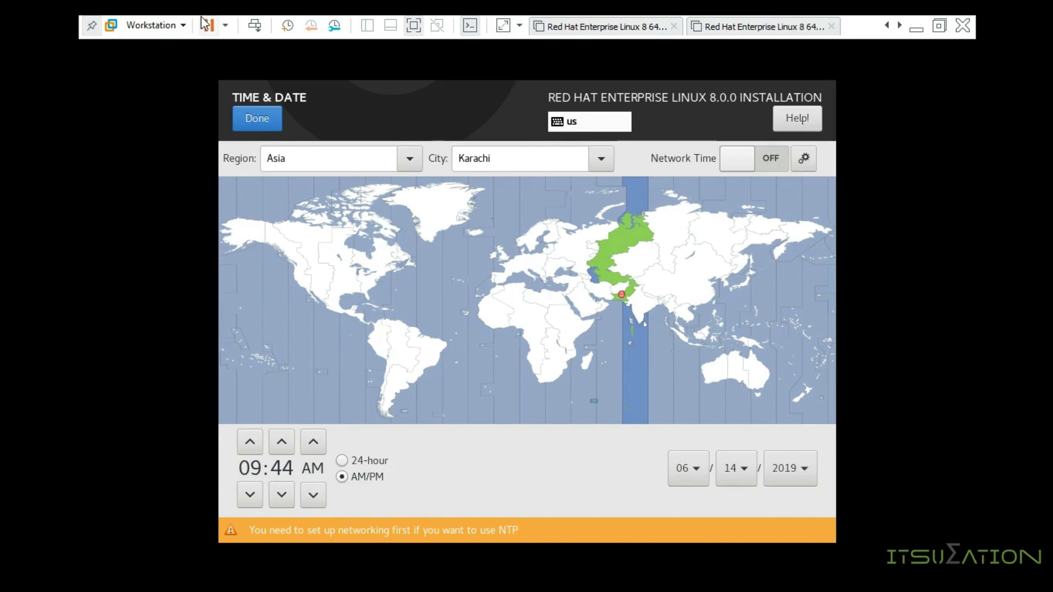
{"action": "left_click", "coordinate": [254, 444]}
{"action": "left_click", "coordinate": [254, 444]}
{"action": "left_click", "coordinate": [254, 444]}
{"action": "left_click", "coordinate": [254, 444]}
{"action": "left_click", "coordinate": [254, 444]}
{"action": "left_click", "coordinate": [254, 444]}
{"action": "left_click", "coordinate": [254, 444]}
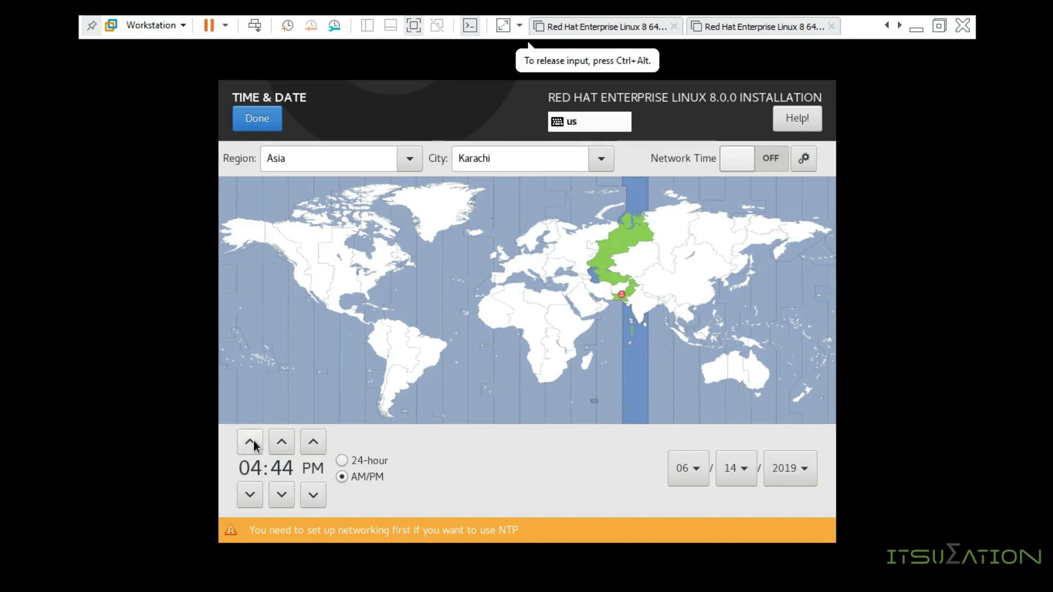
{"action": "left_click", "coordinate": [282, 443]}
{"action": "left_click", "coordinate": [282, 443]}
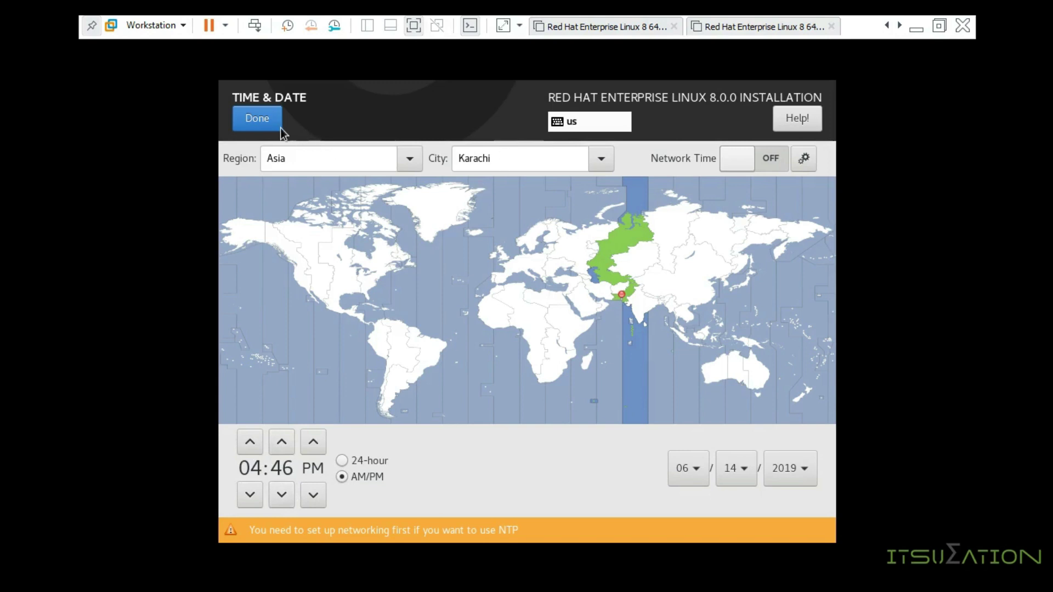
{"action": "left_click", "coordinate": [258, 118]}
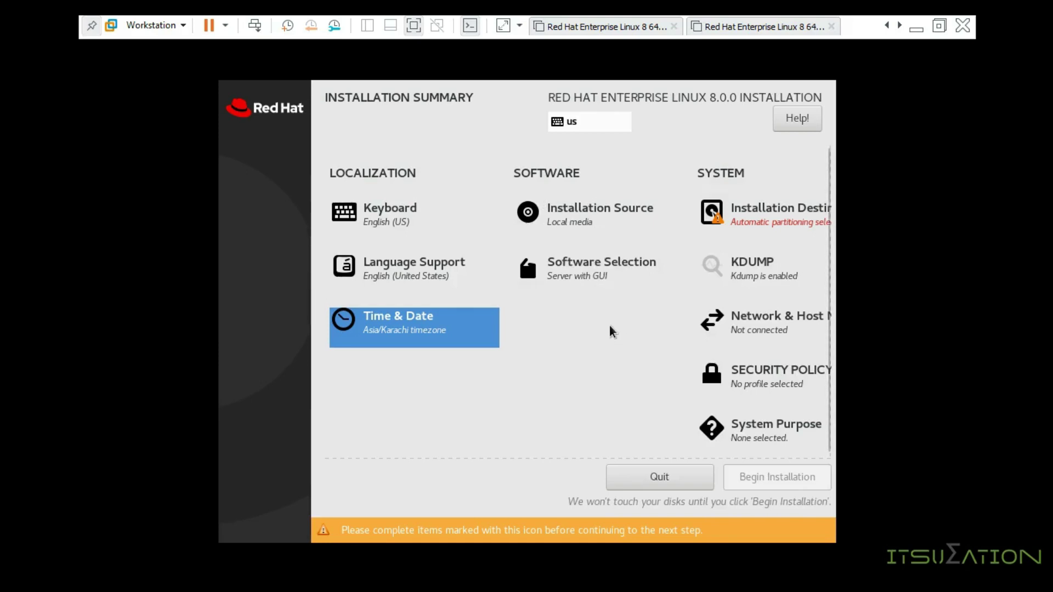
Step: Keep Server with GUI as base environment, leaving Infiniband Support and other add-ons unticked
{"action": "left_click", "coordinate": [590, 289]}
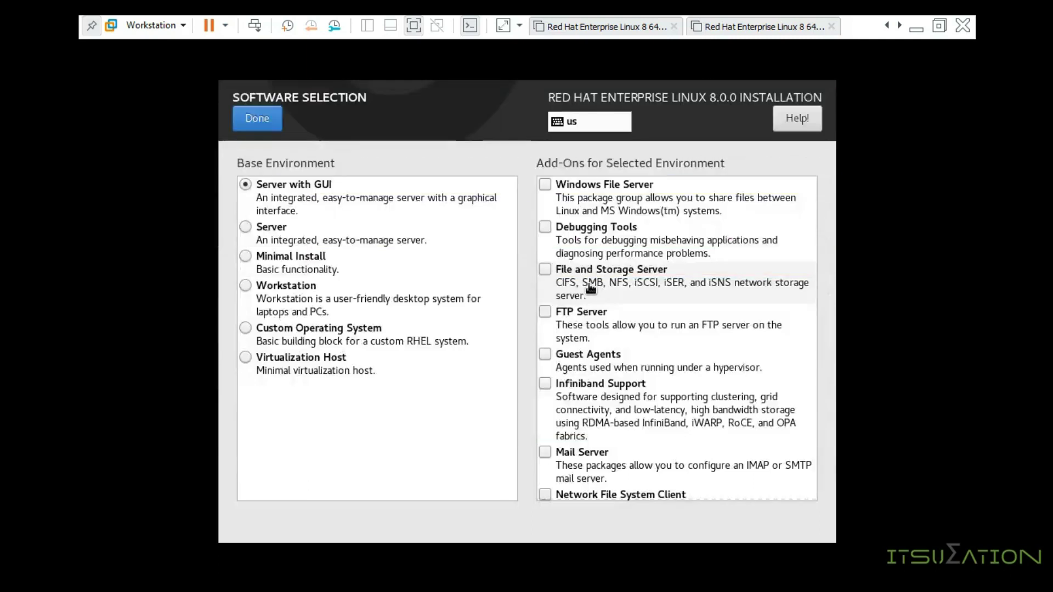
{"action": "left_click", "coordinate": [307, 195]}
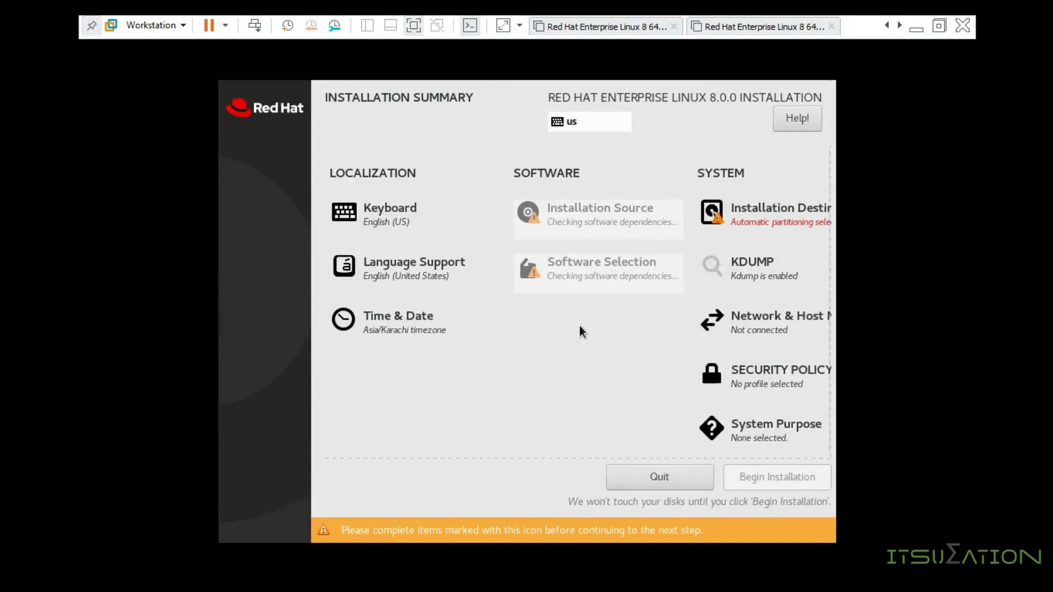
{"action": "left_click", "coordinate": [585, 290]}
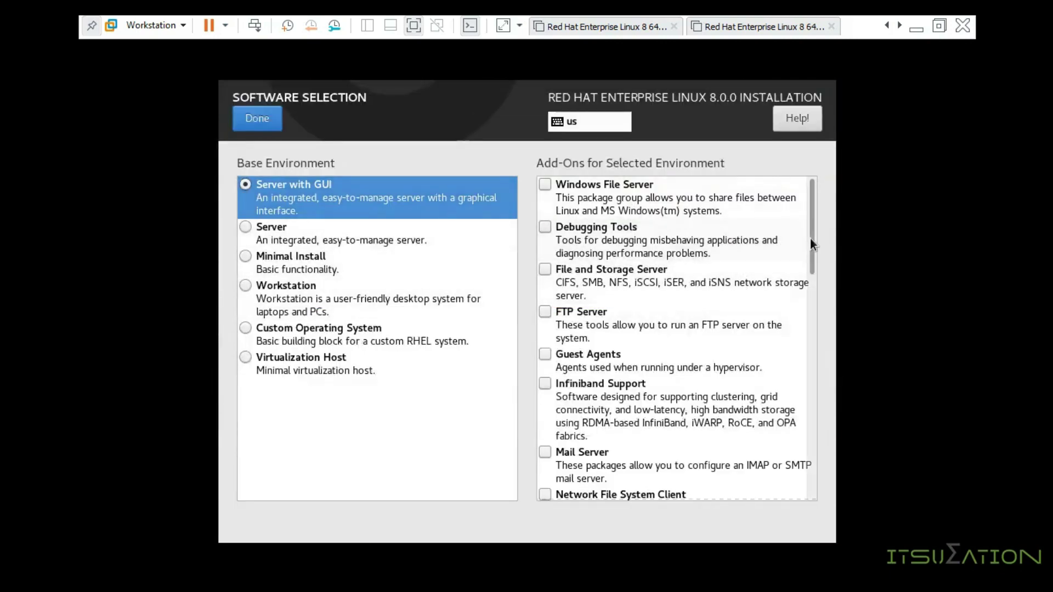
{"action": "left_click_drag", "start_coordinate": [811, 239], "coordinate": [805, 217]}
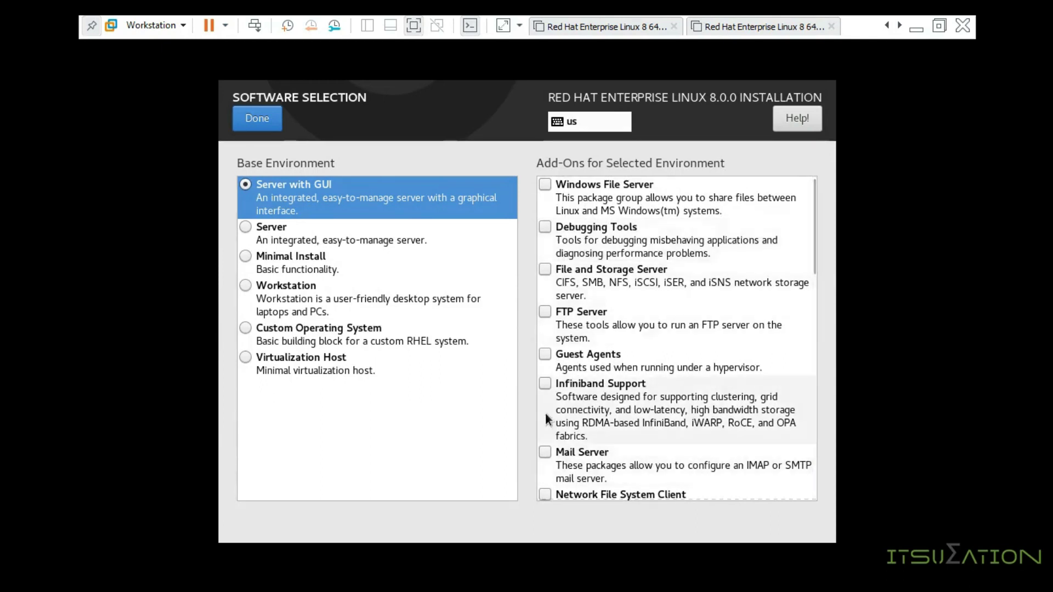
{"action": "left_click", "coordinate": [543, 385]}
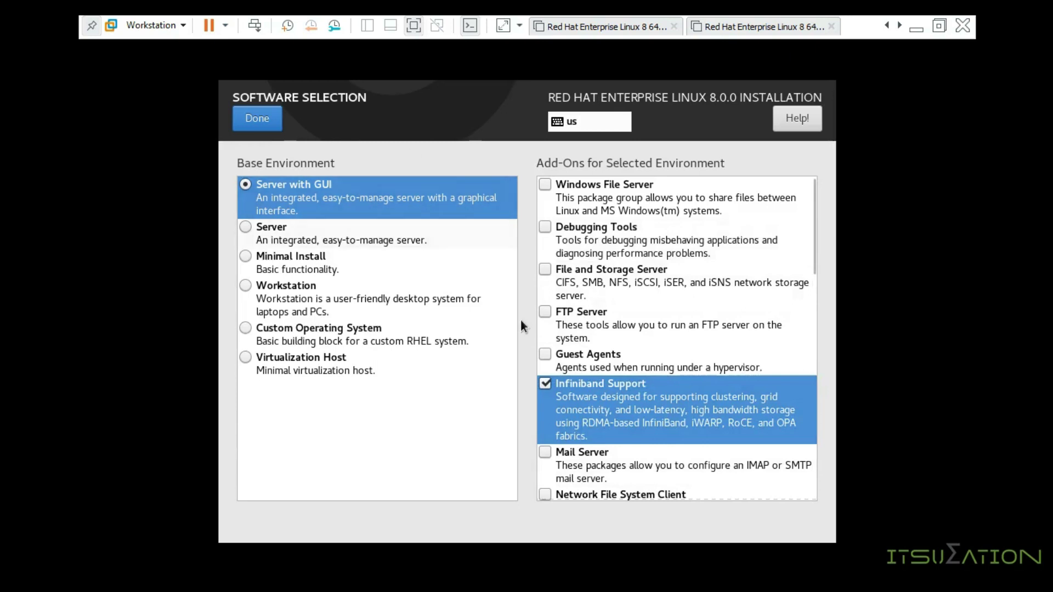
{"action": "left_click", "coordinate": [544, 382]}
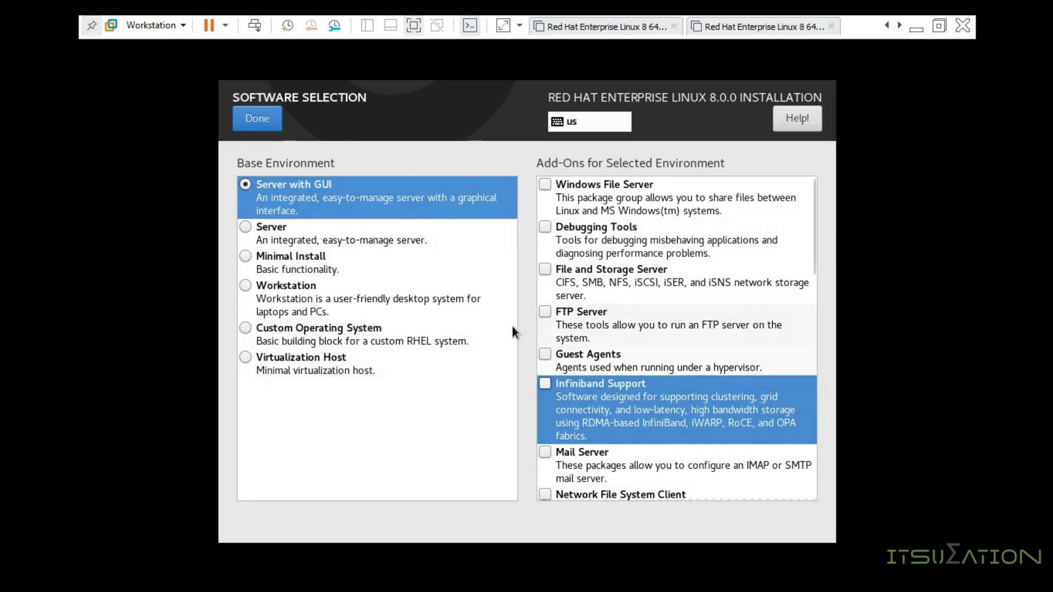
{"action": "left_click", "coordinate": [387, 195]}
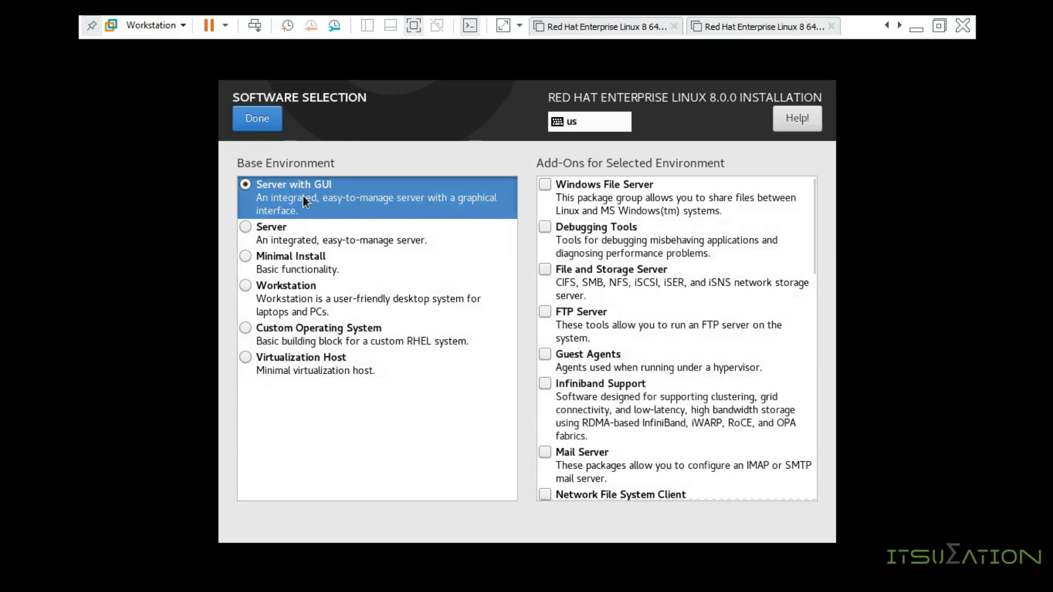
{"action": "left_click", "coordinate": [265, 118]}
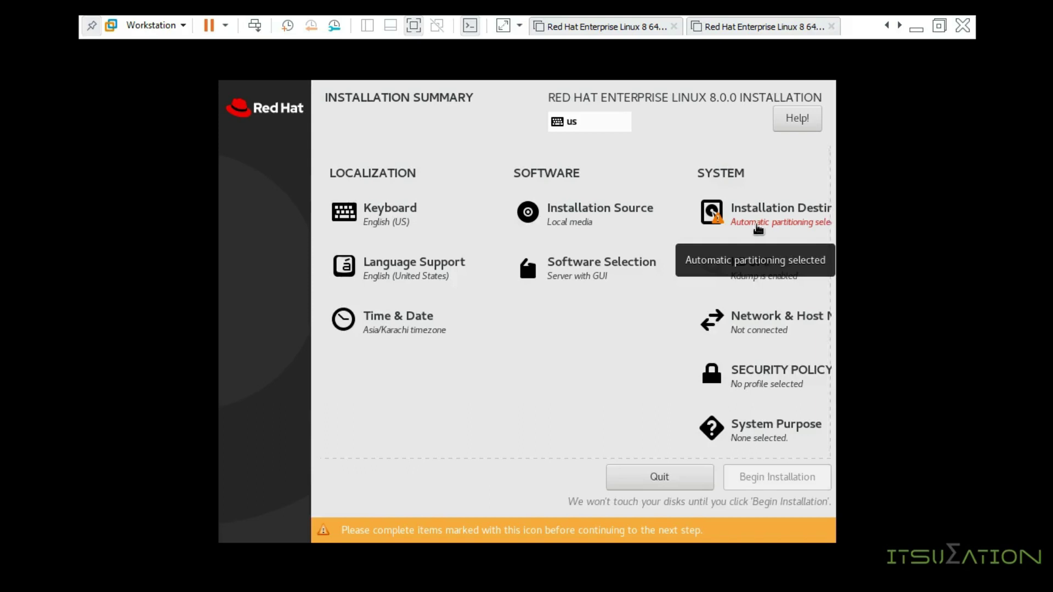
Step: Select the 20 GiB VMware Virtual NVMe Disk with Custom storage configuration
{"action": "left_click", "coordinate": [758, 229]}
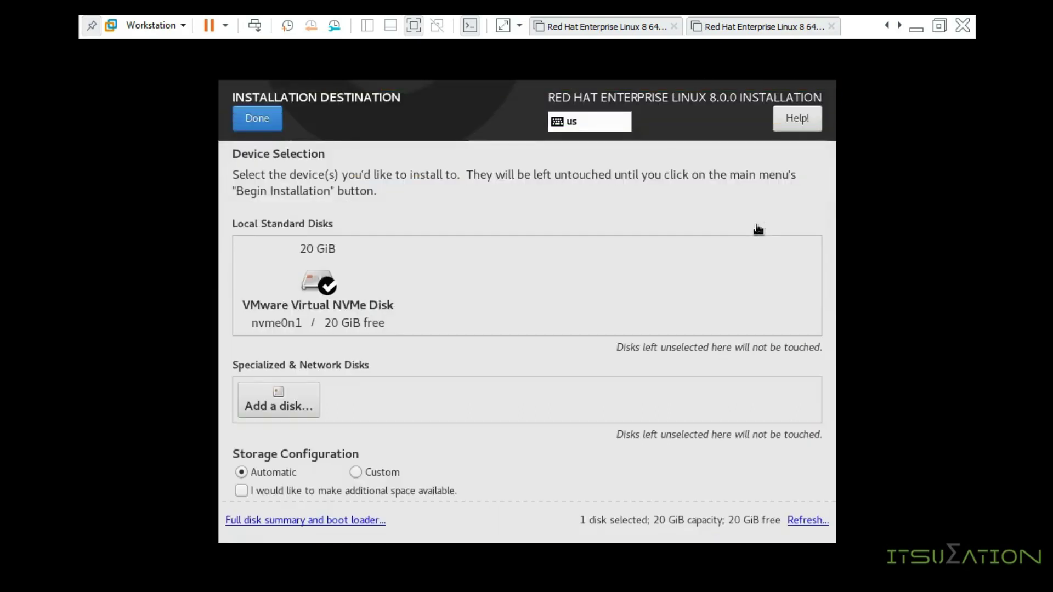
{"action": "scroll", "coordinate": [397, 337], "scroll_direction": "down", "scroll_amount": 2}
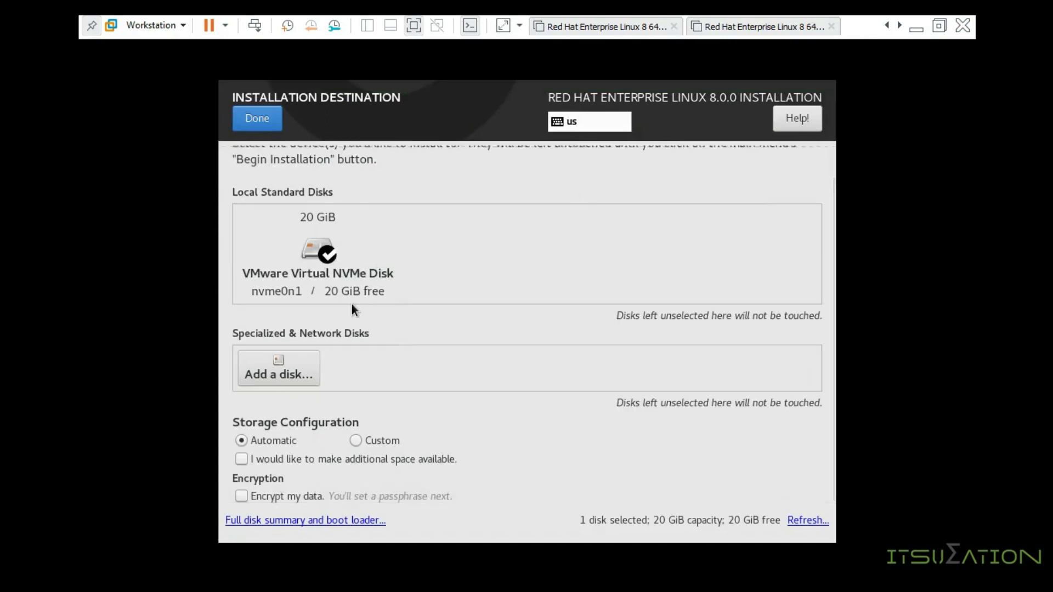
{"action": "left_click", "coordinate": [338, 289]}
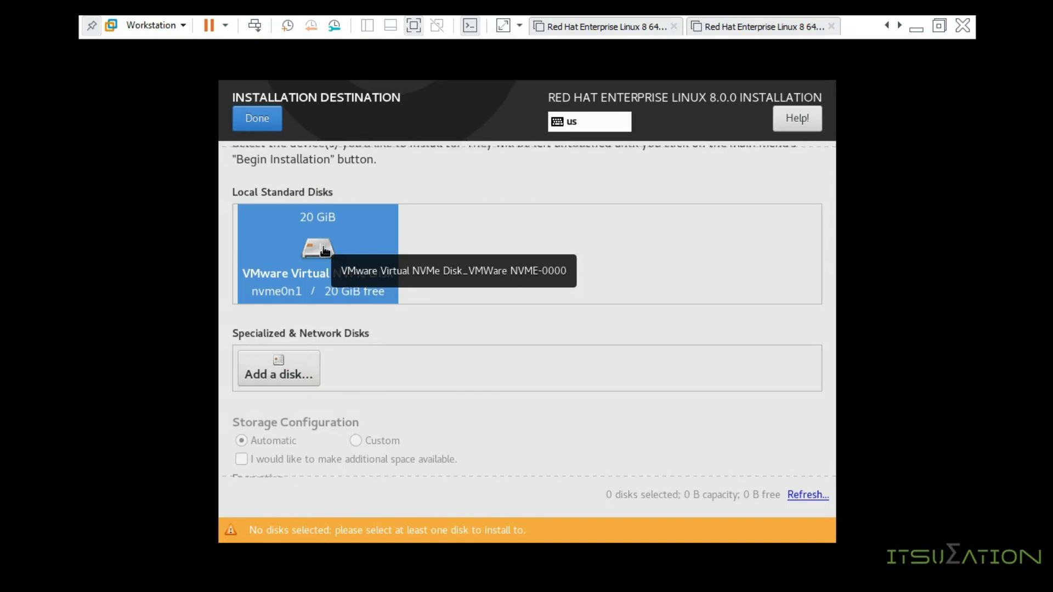
{"action": "left_click", "coordinate": [354, 247]}
{"action": "left_click", "coordinate": [351, 245]}
{"action": "left_click", "coordinate": [351, 246]}
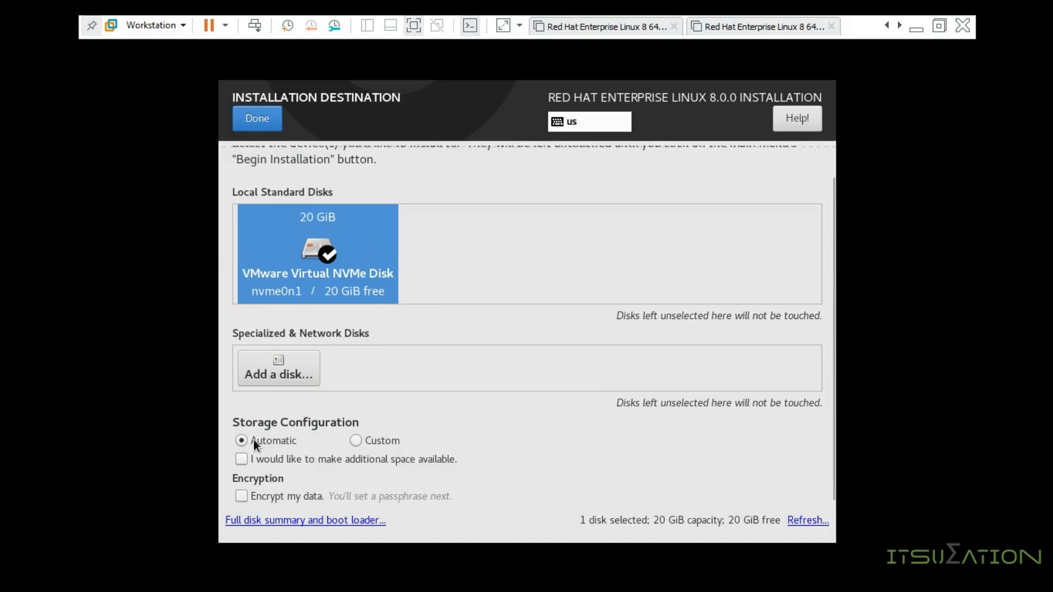
{"action": "left_click", "coordinate": [354, 442]}
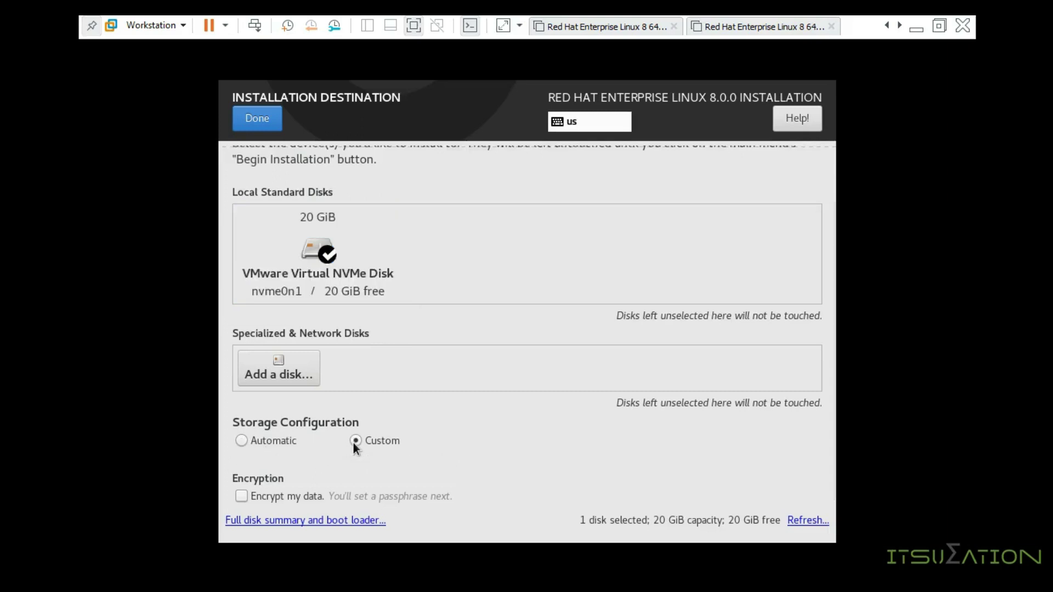
{"action": "left_click", "coordinate": [255, 120]}
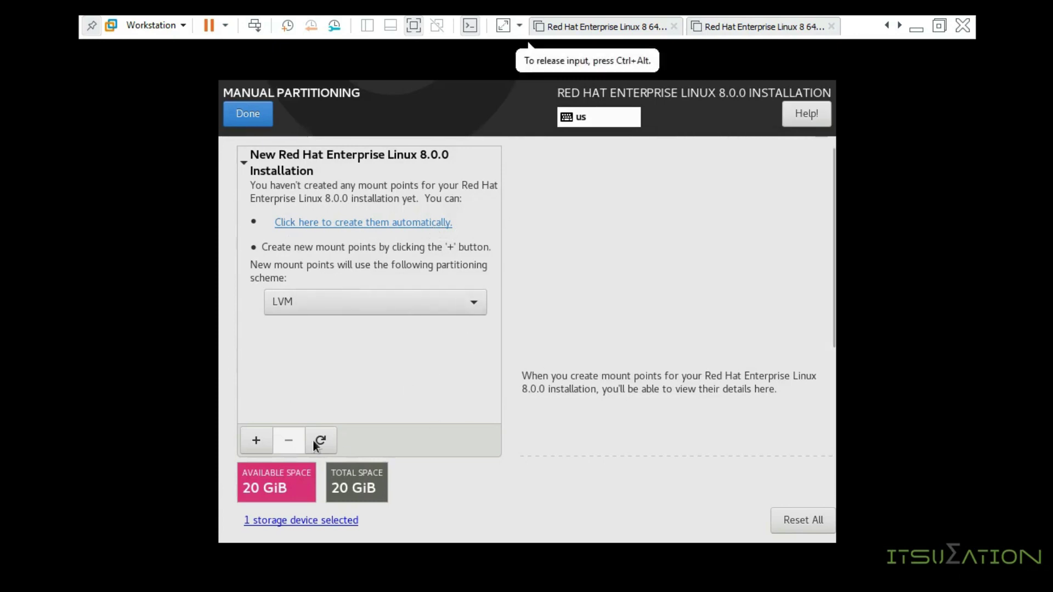
Step: Add a 1000 MiB /boot mount point as a standard partition
{"action": "left_click", "coordinate": [257, 440]}
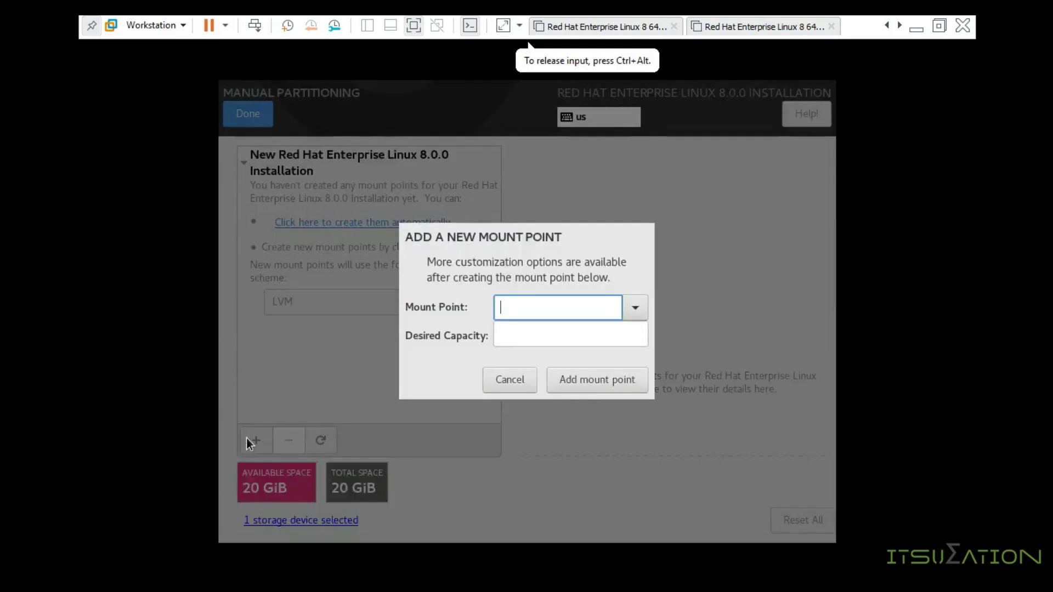
{"action": "left_click", "coordinate": [631, 312]}
{"action": "left_click", "coordinate": [531, 357]}
{"action": "left_click", "coordinate": [532, 337]}
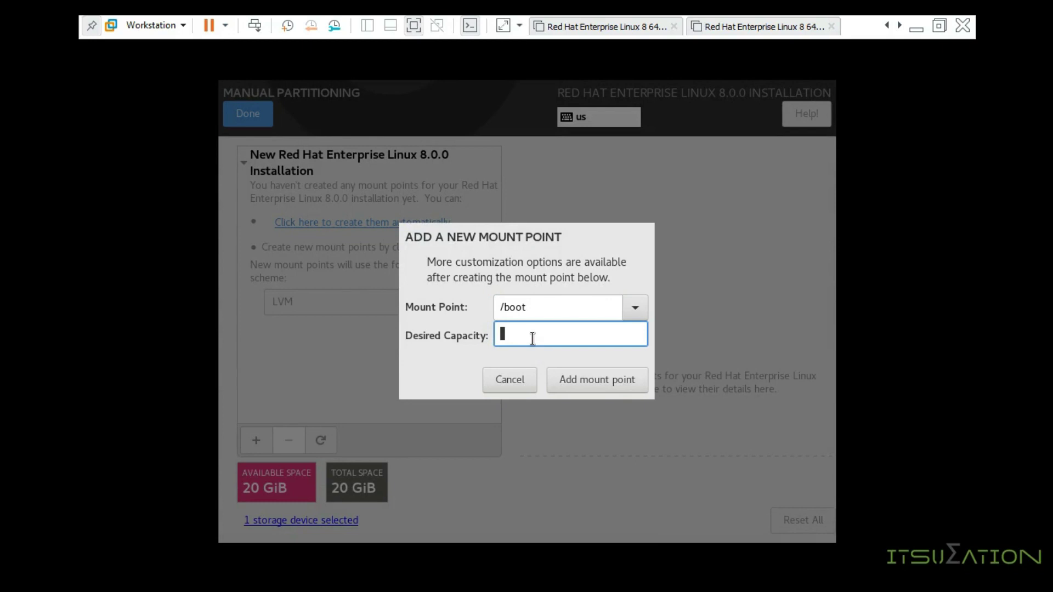
{"action": "type", "text": "1000"}
{"action": "left_click", "coordinate": [576, 380]}
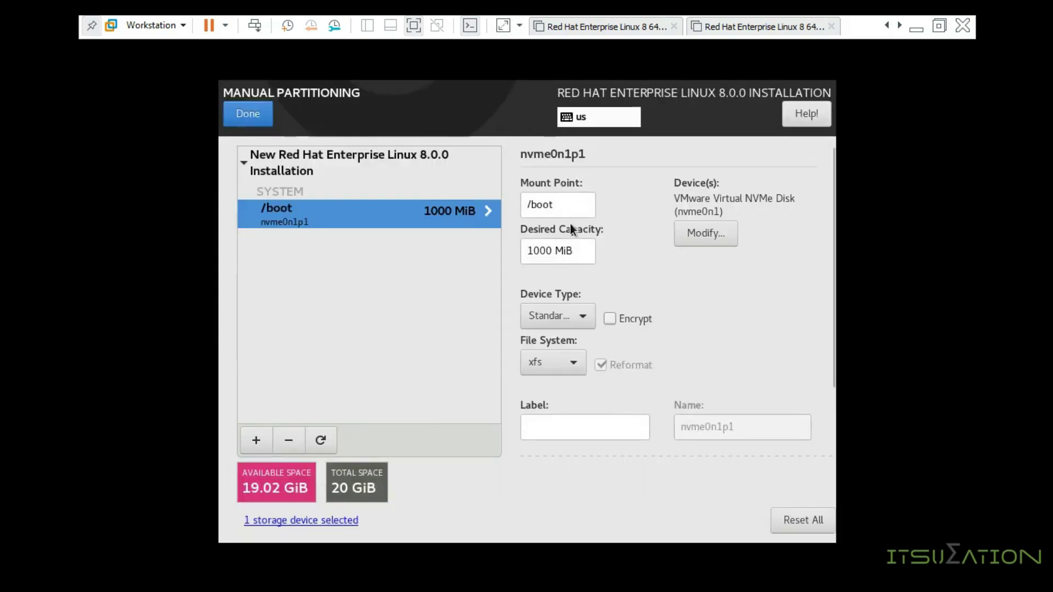
{"action": "left_click_drag", "start_coordinate": [573, 250], "coordinate": [472, 249]}
{"action": "left_click_drag", "start_coordinate": [570, 204], "coordinate": [497, 201]}
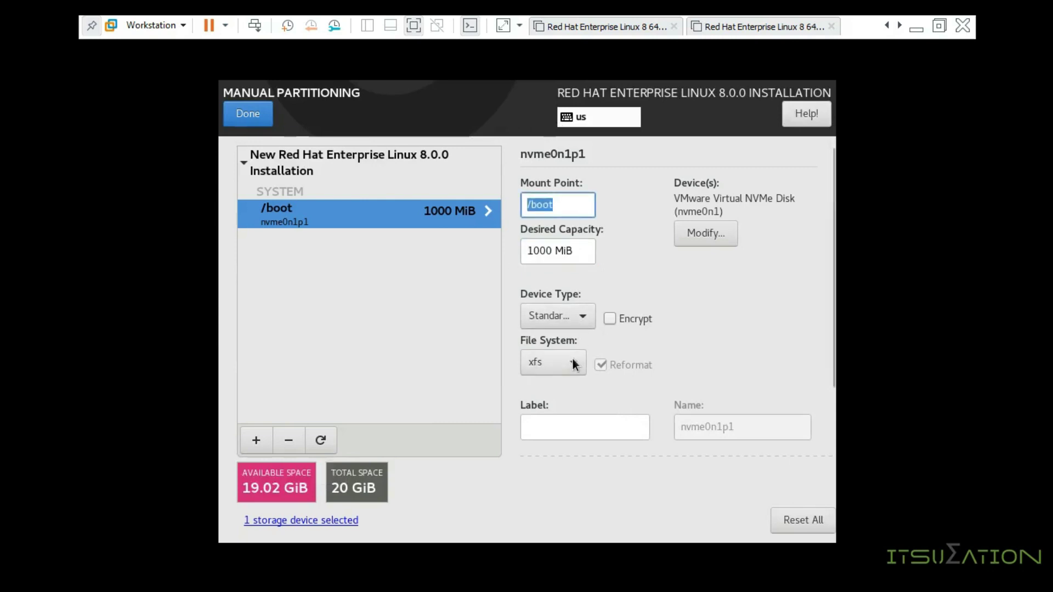
{"action": "left_click", "coordinate": [561, 312]}
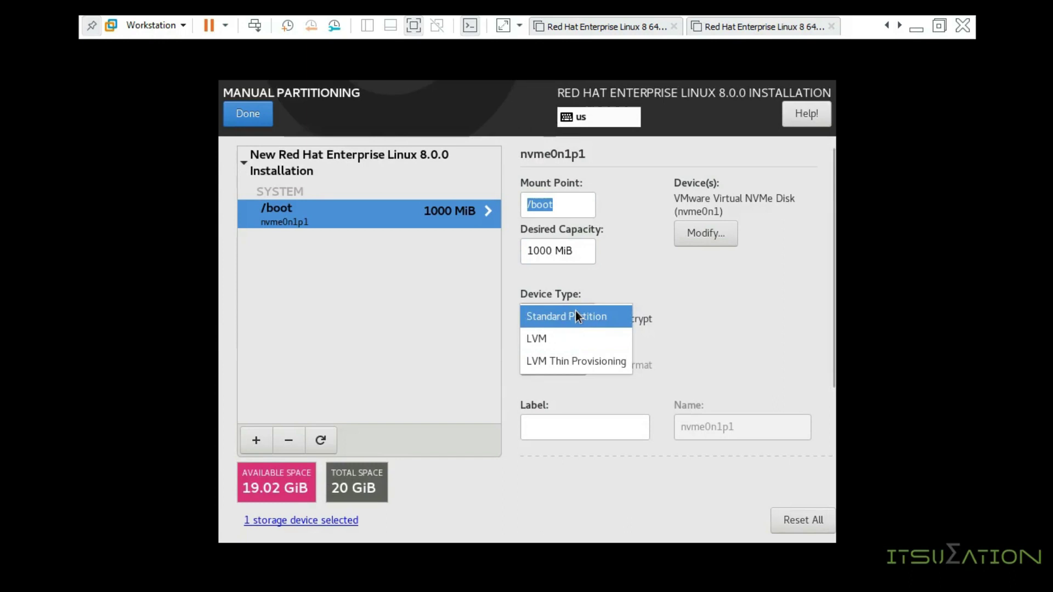
{"action": "left_click", "coordinate": [574, 315]}
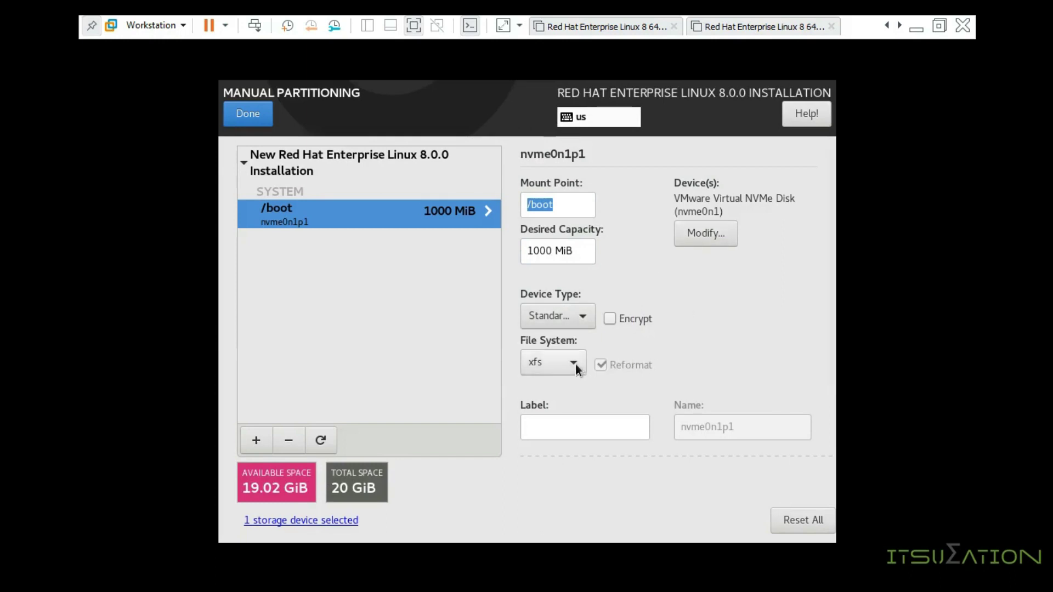
Step: Add a 1000 MiB swap mount point
{"action": "left_click", "coordinate": [255, 439]}
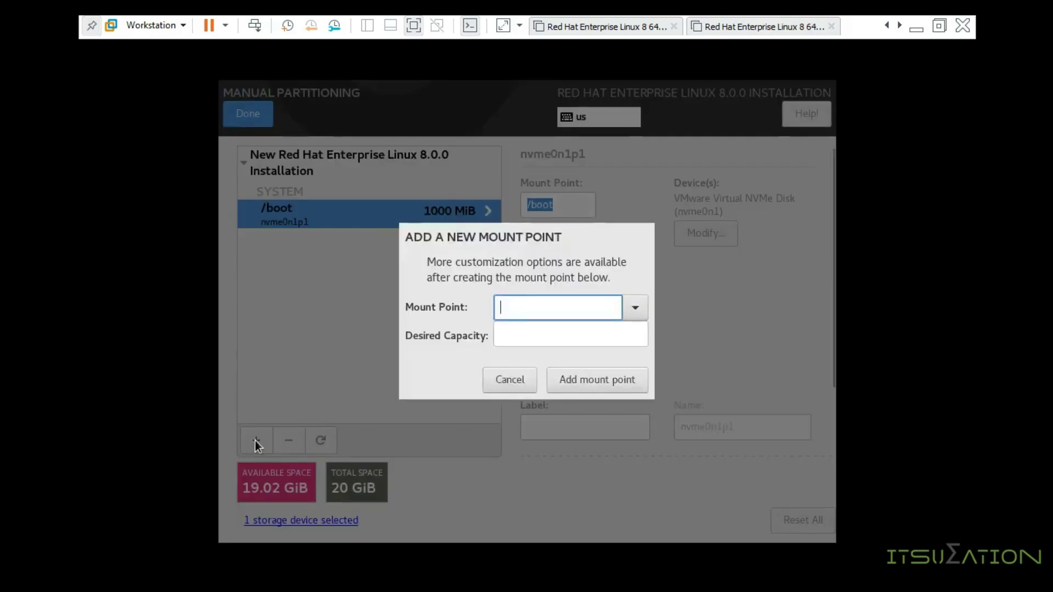
{"action": "left_click", "coordinate": [628, 311]}
{"action": "left_click", "coordinate": [552, 394]}
{"action": "left_click", "coordinate": [550, 332]}
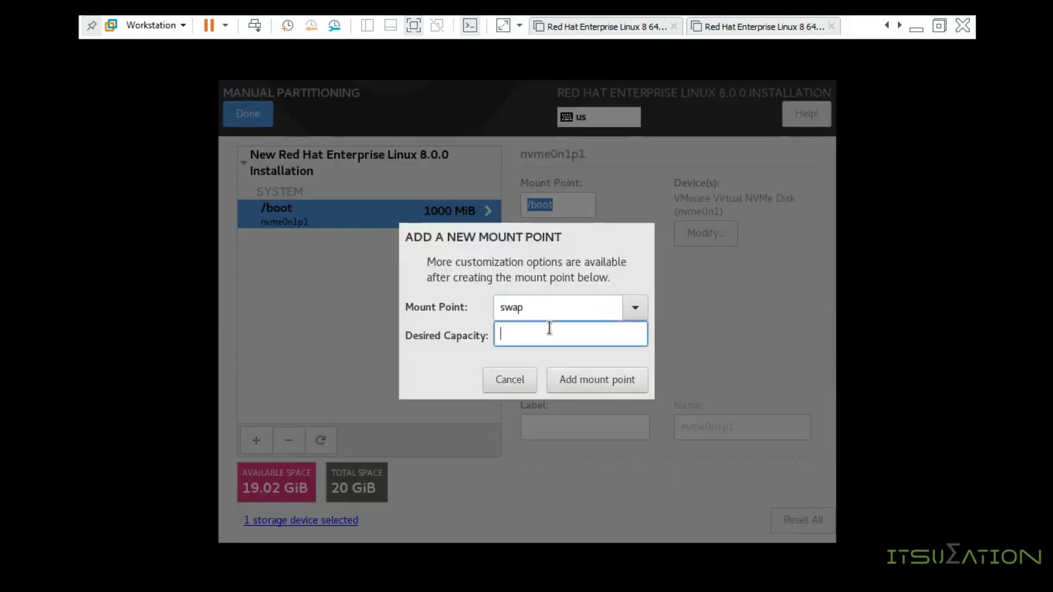
{"action": "type", "text": "1000"}
{"action": "left_click", "coordinate": [581, 391]}
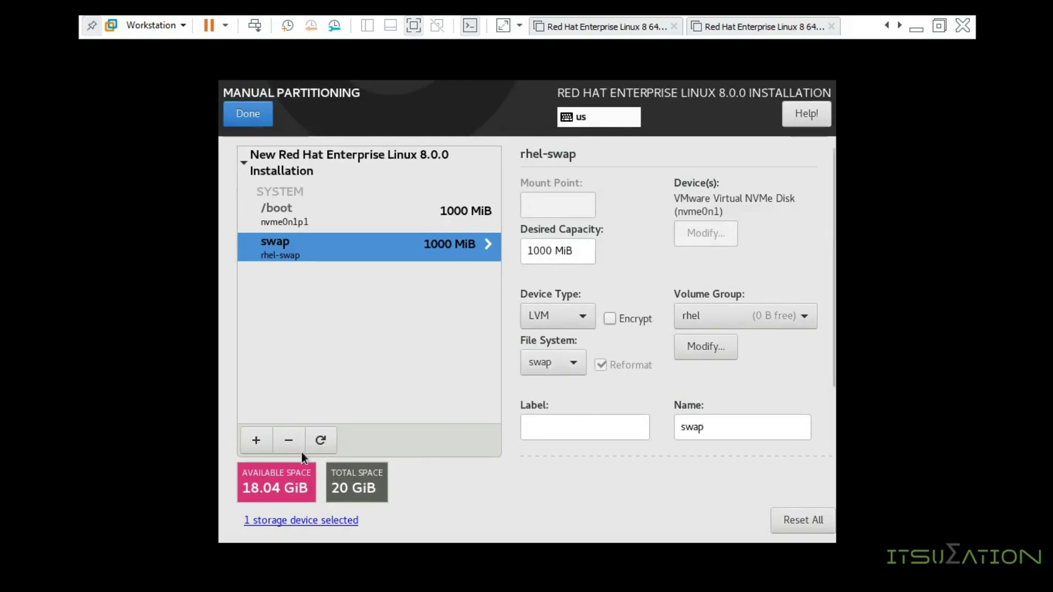
{"action": "left_click", "coordinate": [258, 442]}
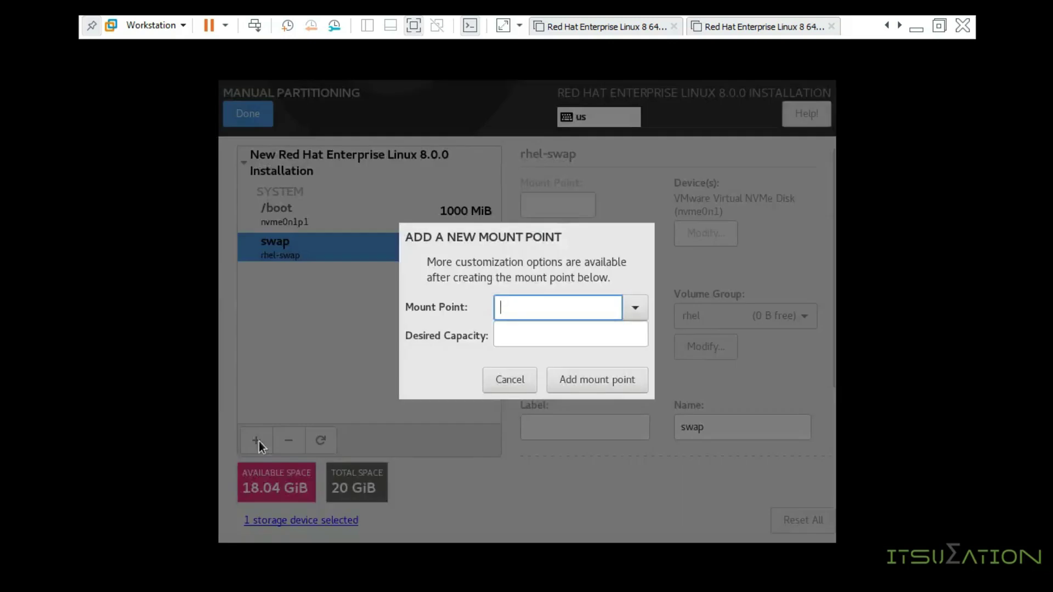
Step: Add a / mount point with blank capacity so it takes the remaining 18.04 GiB
{"action": "left_click", "coordinate": [624, 307]}
{"action": "left_click", "coordinate": [543, 332]}
{"action": "left_click", "coordinate": [543, 331]}
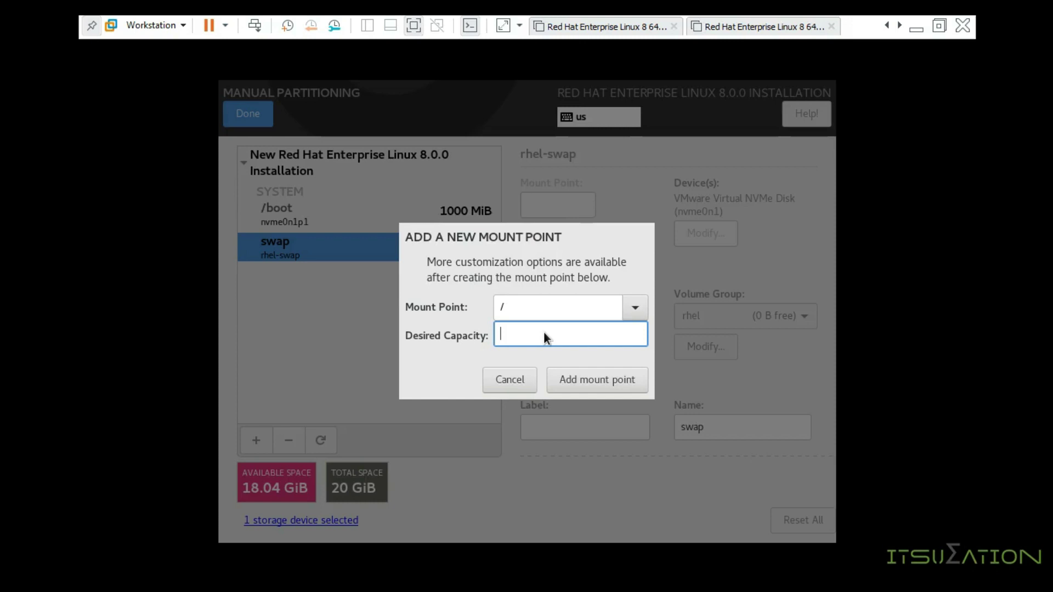
{"action": "type", "text": "10G"}
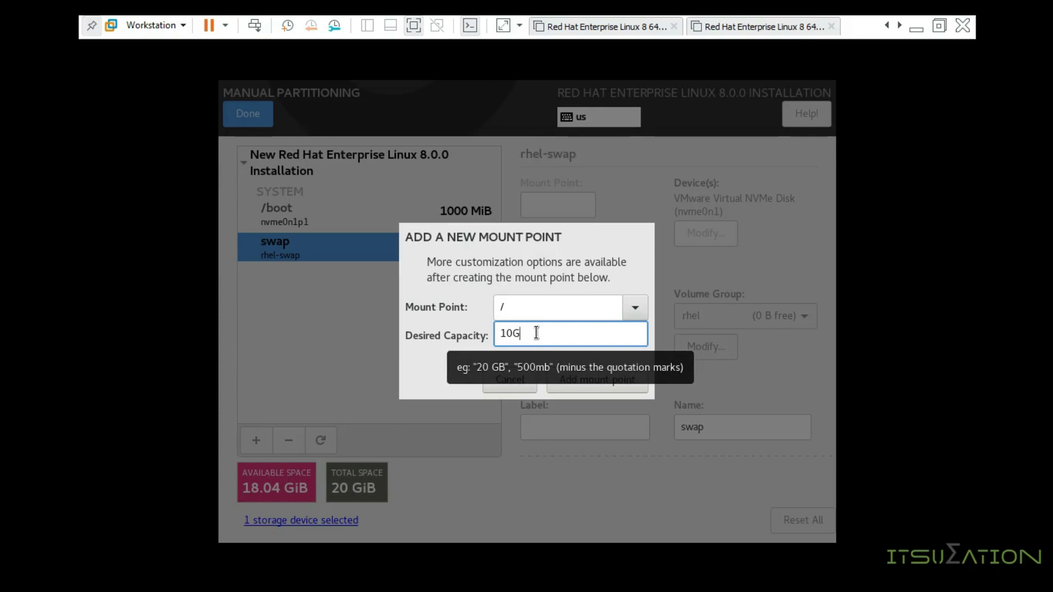
{"action": "left_click_drag", "start_coordinate": [537, 333], "coordinate": [493, 332]}
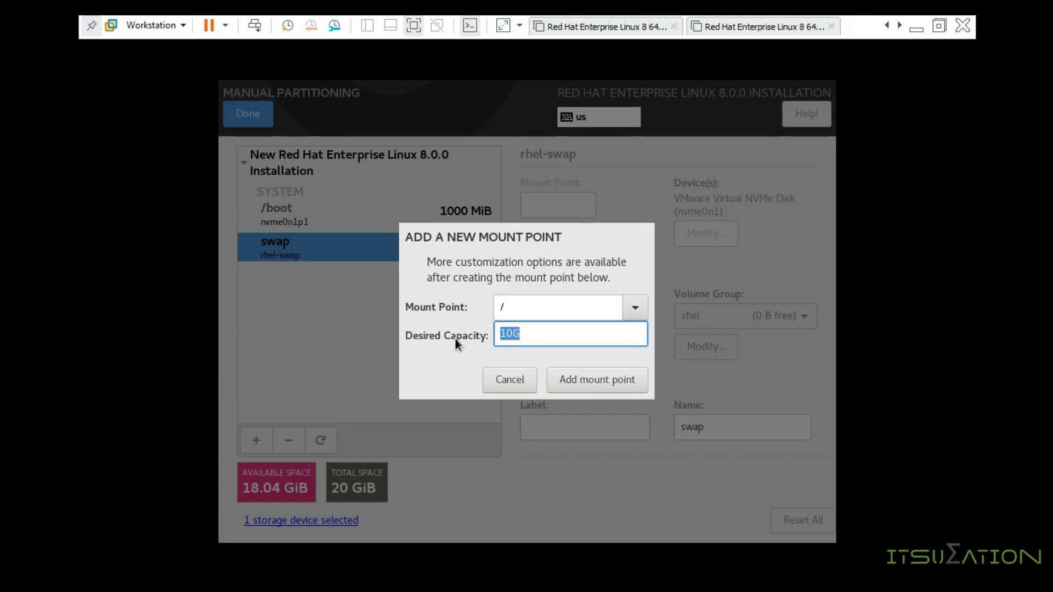
{"action": "key", "text": "BackSpace"}
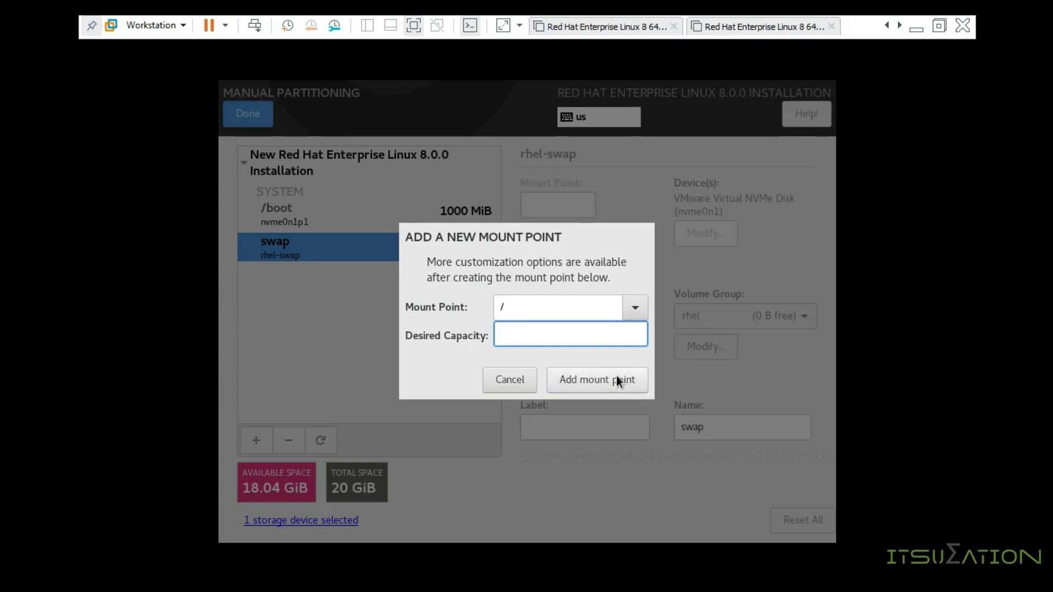
{"action": "left_click", "coordinate": [574, 379]}
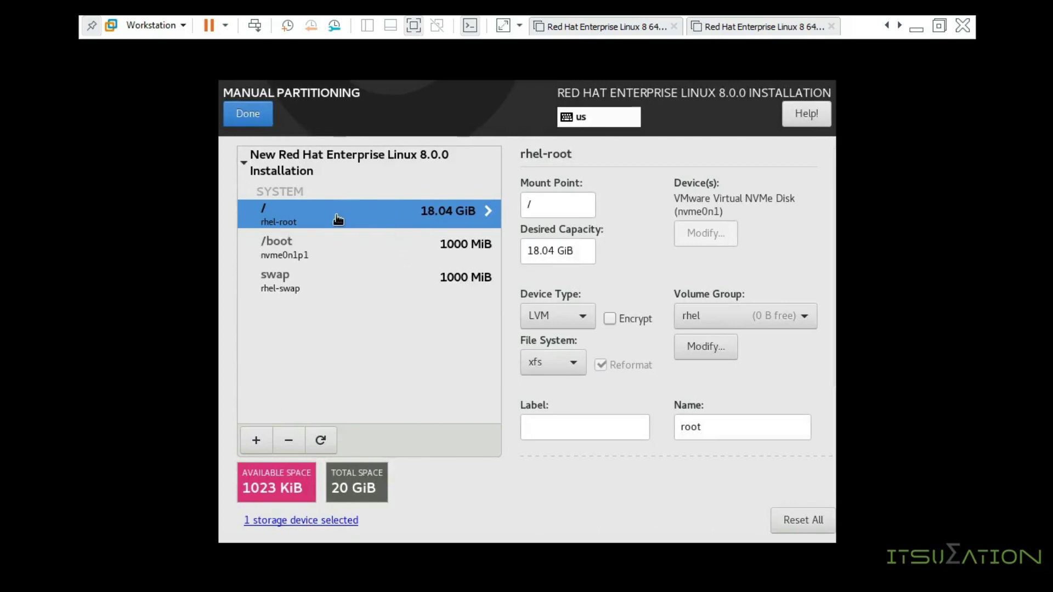
{"action": "left_click", "coordinate": [441, 256]}
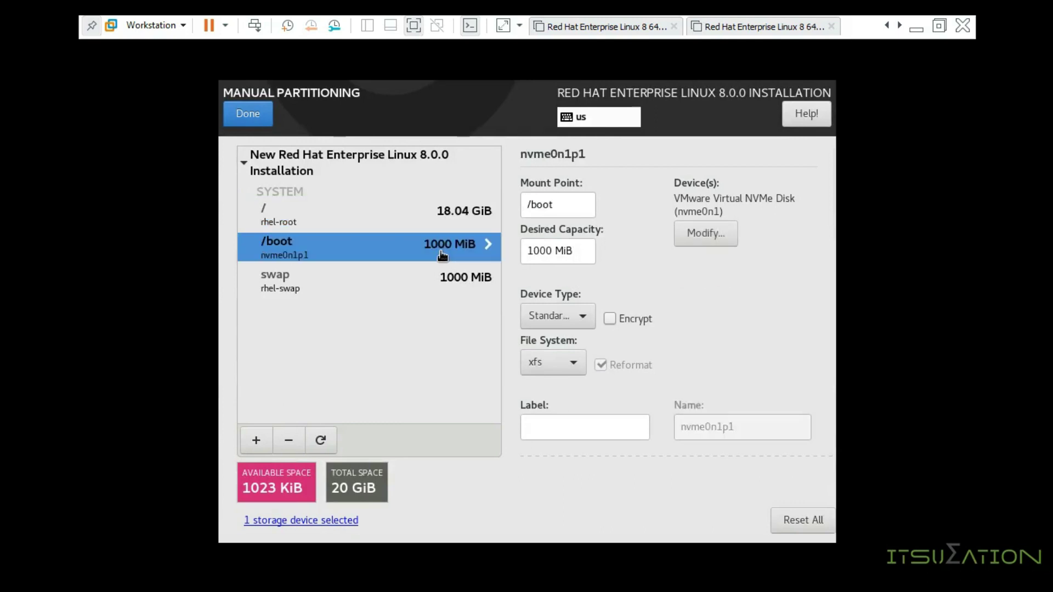
{"action": "left_click", "coordinate": [439, 282]}
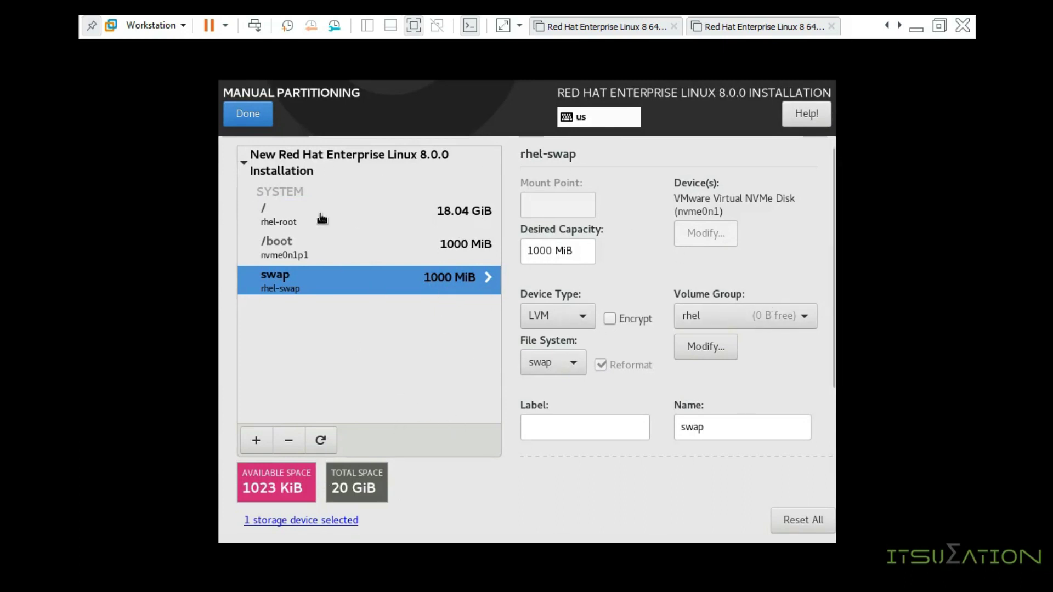
Step: Accept the custom partitioning changes, then turn off Enable kdump in the KDUMP settings
{"action": "left_click", "coordinate": [248, 114]}
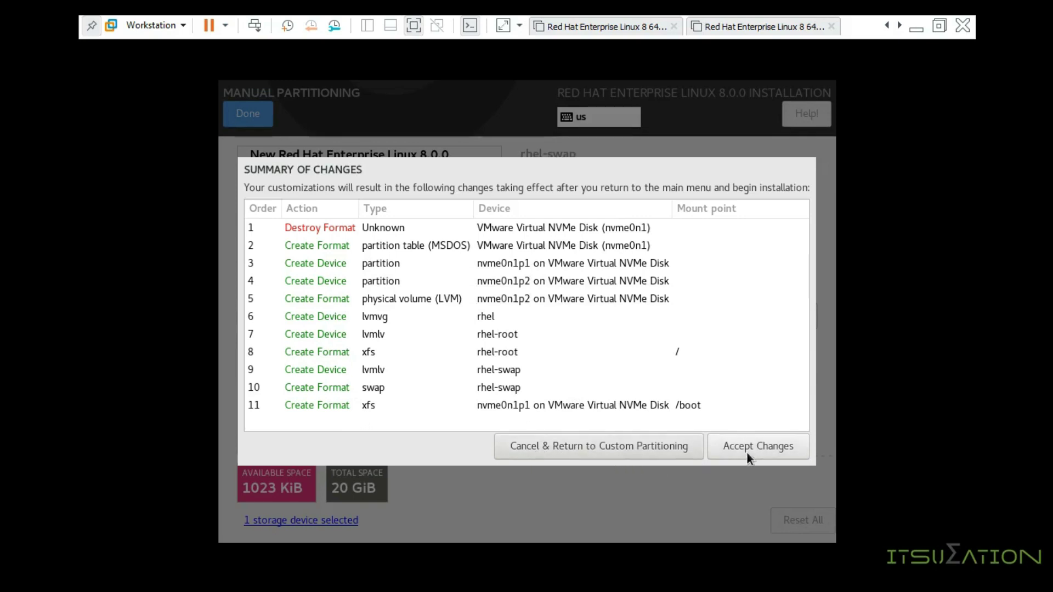
{"action": "left_click", "coordinate": [761, 447]}
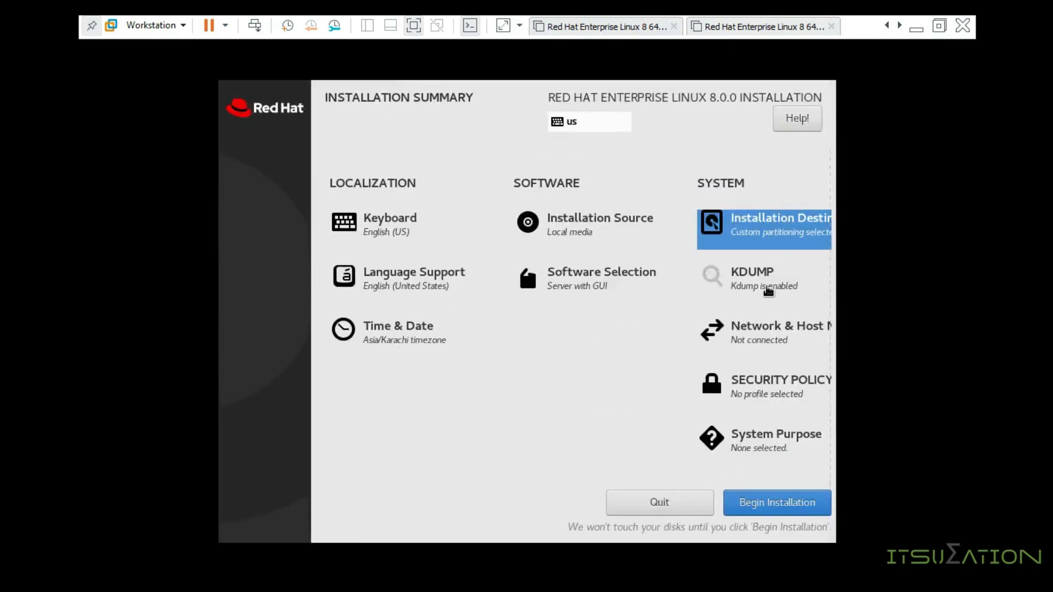
{"action": "left_click", "coordinate": [764, 287]}
{"action": "left_click", "coordinate": [274, 203]}
Step: Confirm kdump disabled and switch Ethernet ens160 on, connecting at 192.168.2.130/24
{"action": "left_click", "coordinate": [237, 112]}
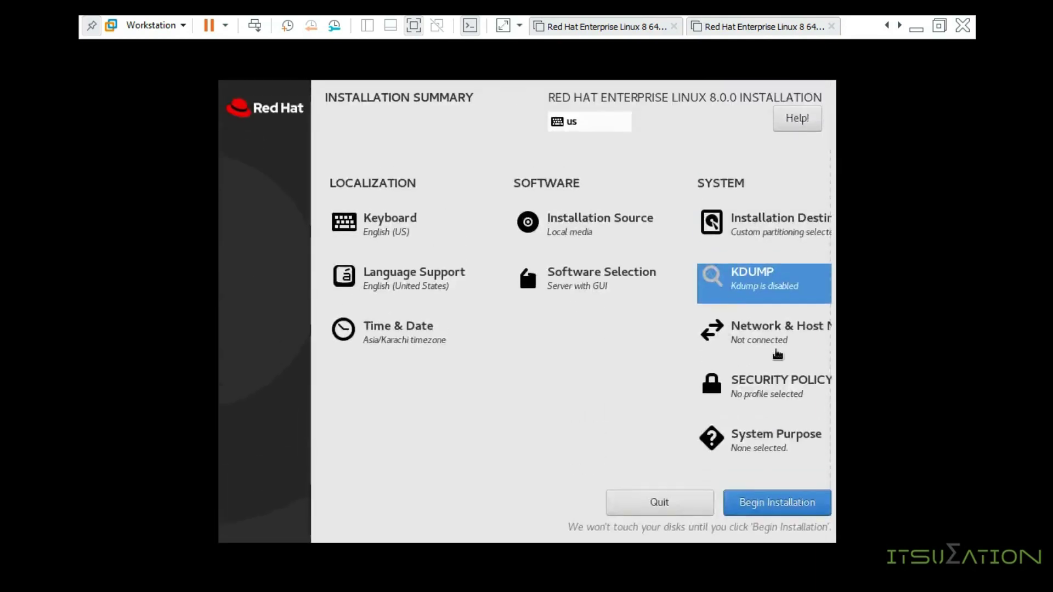
{"action": "left_click", "coordinate": [746, 342]}
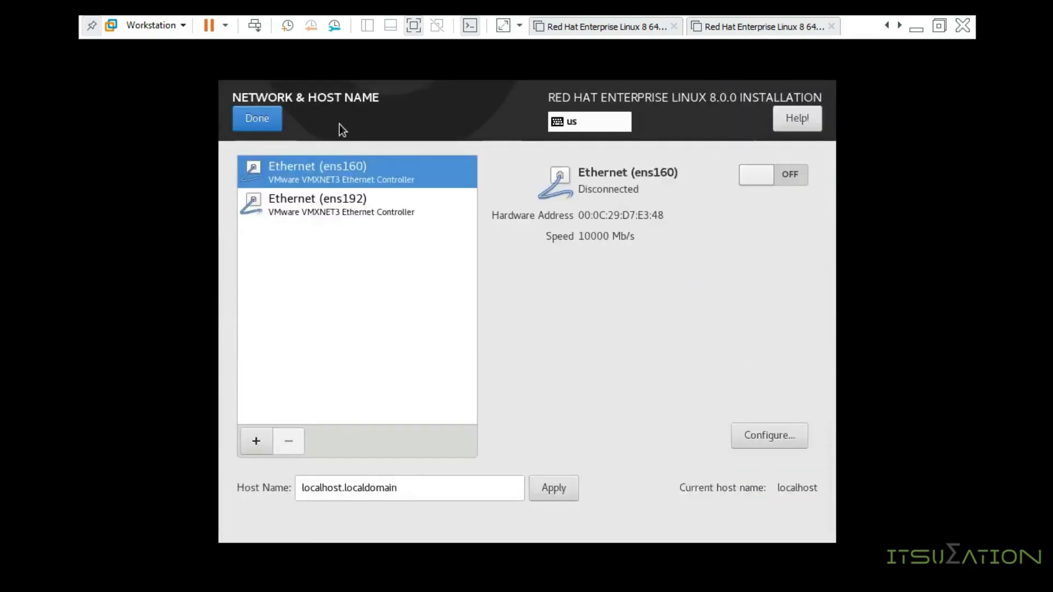
{"action": "left_click", "coordinate": [773, 181]}
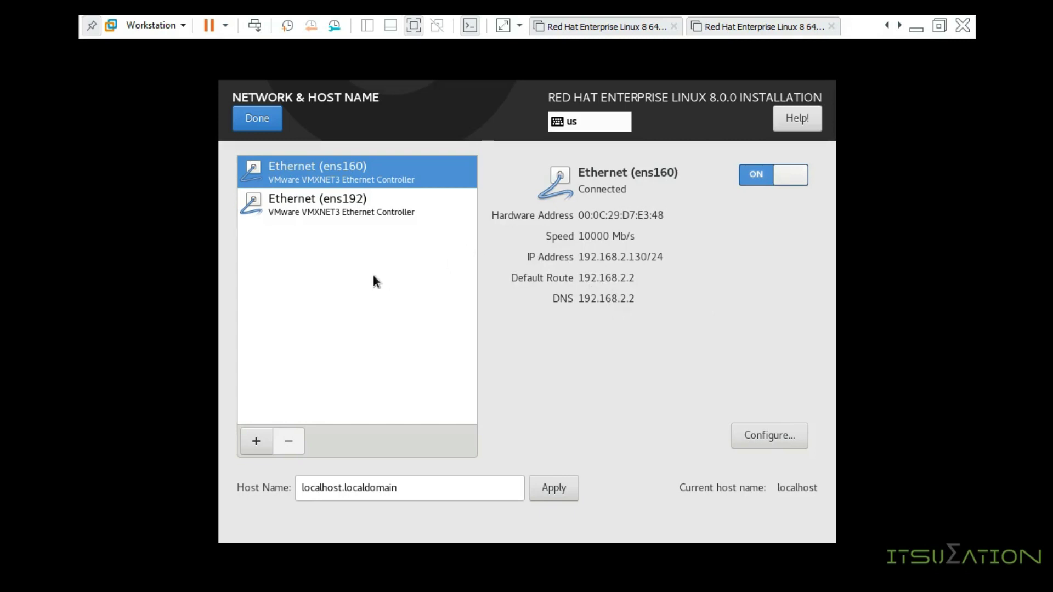
{"action": "left_click", "coordinate": [362, 221]}
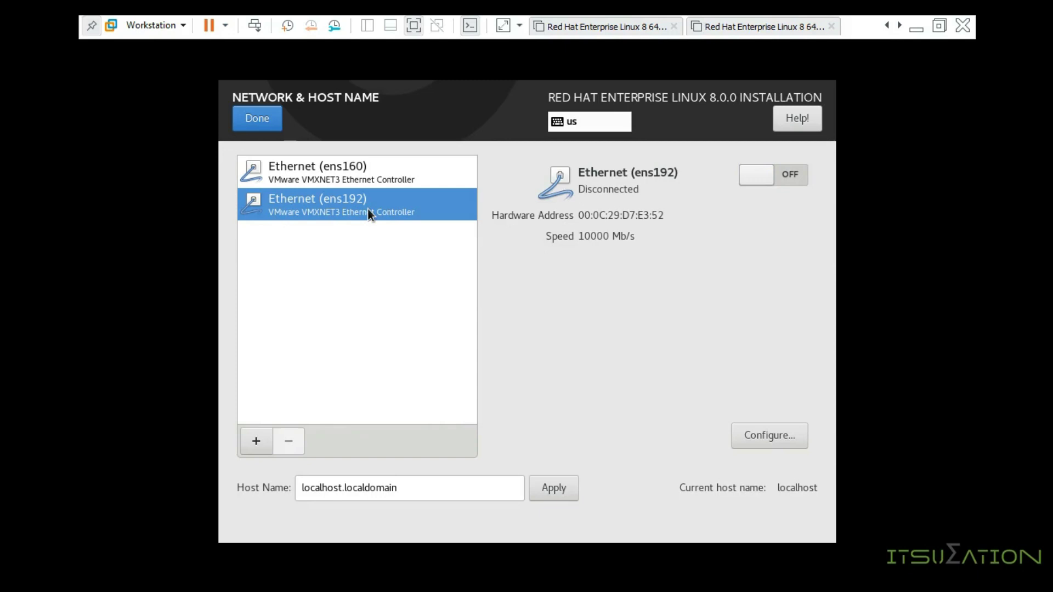
{"action": "left_click", "coordinate": [371, 178]}
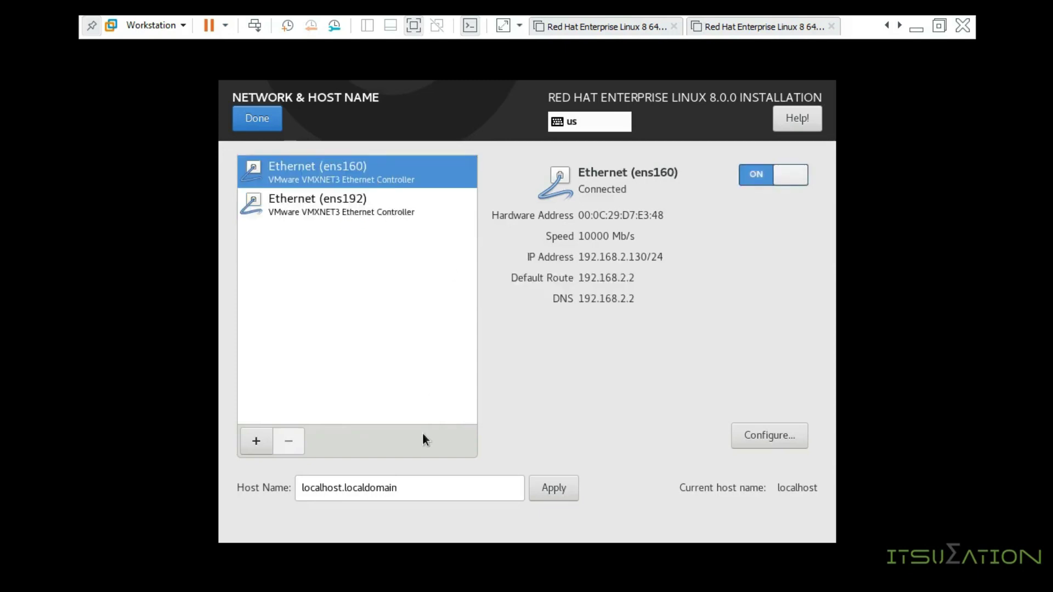
{"action": "triple_click", "coordinate": [417, 489]}
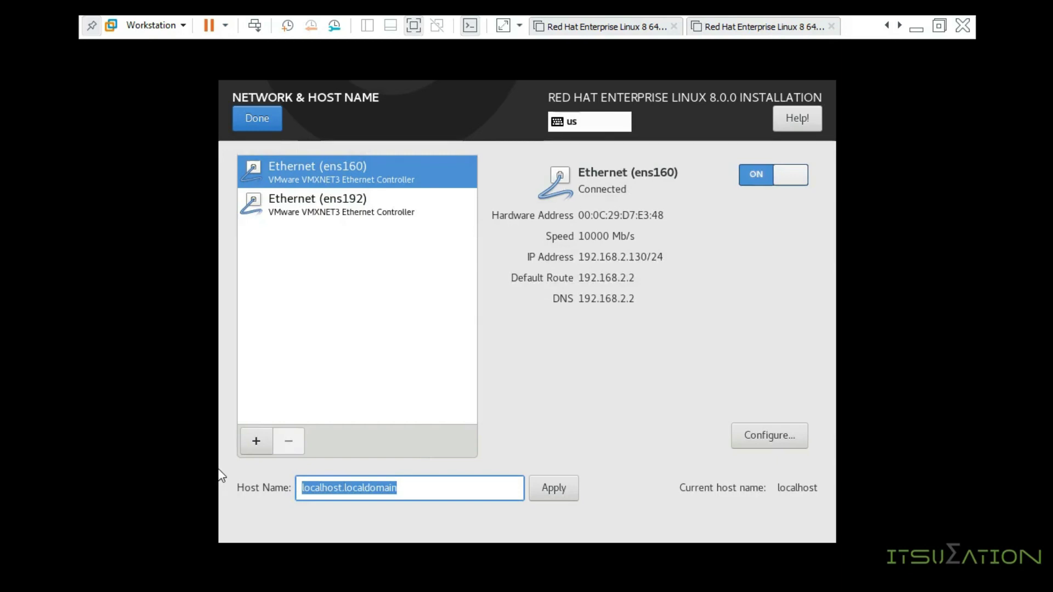
Step: Apply the host name itsummation.trainings and select the ens192 adapter's details
{"action": "type", "text": "itsu"}
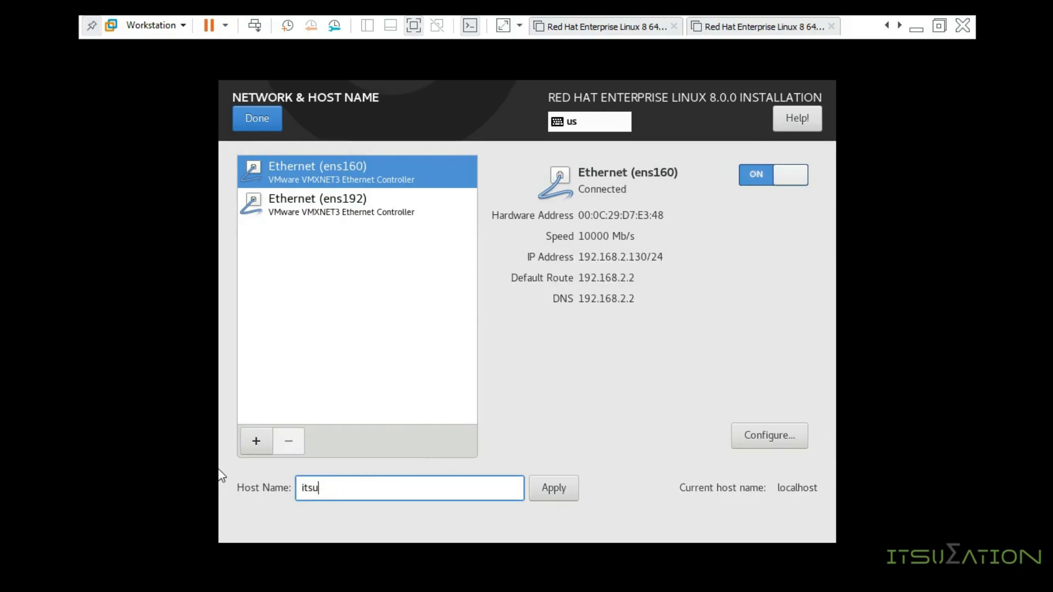
{"action": "type", "text": "mmation.trainings"}
{"action": "key", "text": "ctrl+a"}
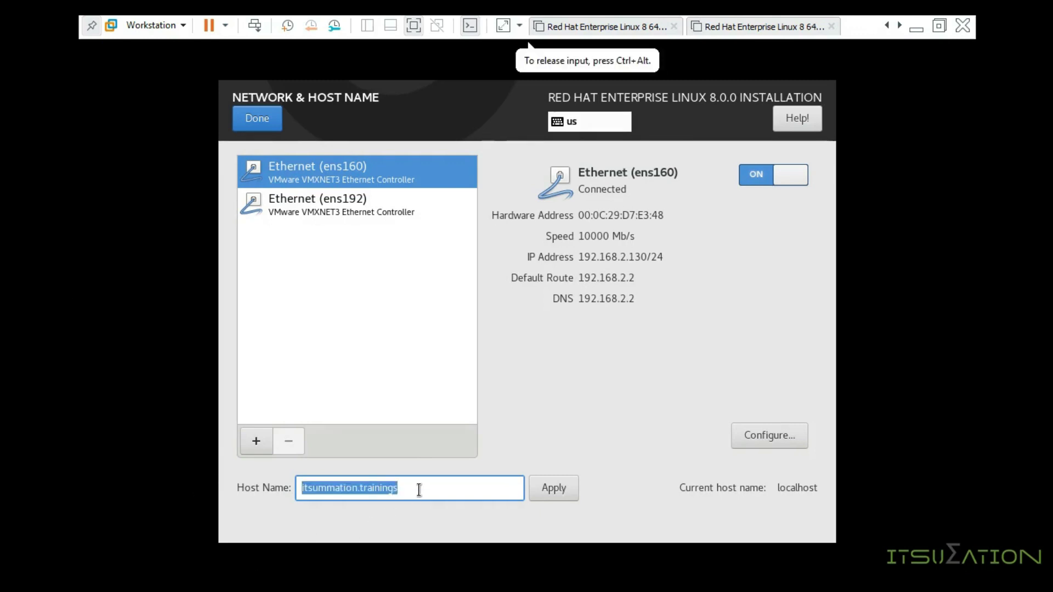
{"action": "left_click", "coordinate": [553, 495]}
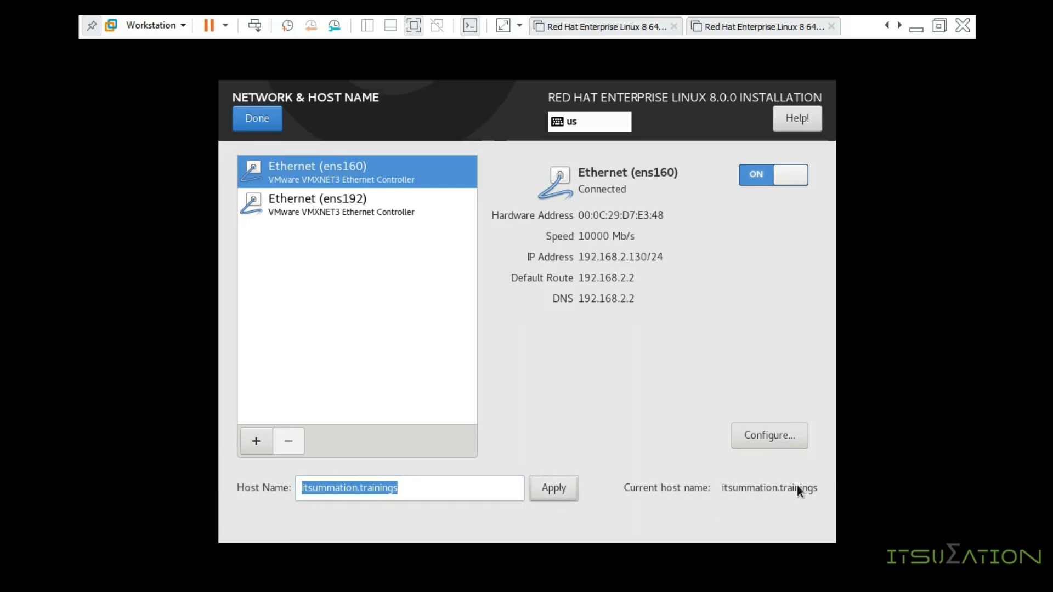
{"action": "left_click", "coordinate": [351, 218]}
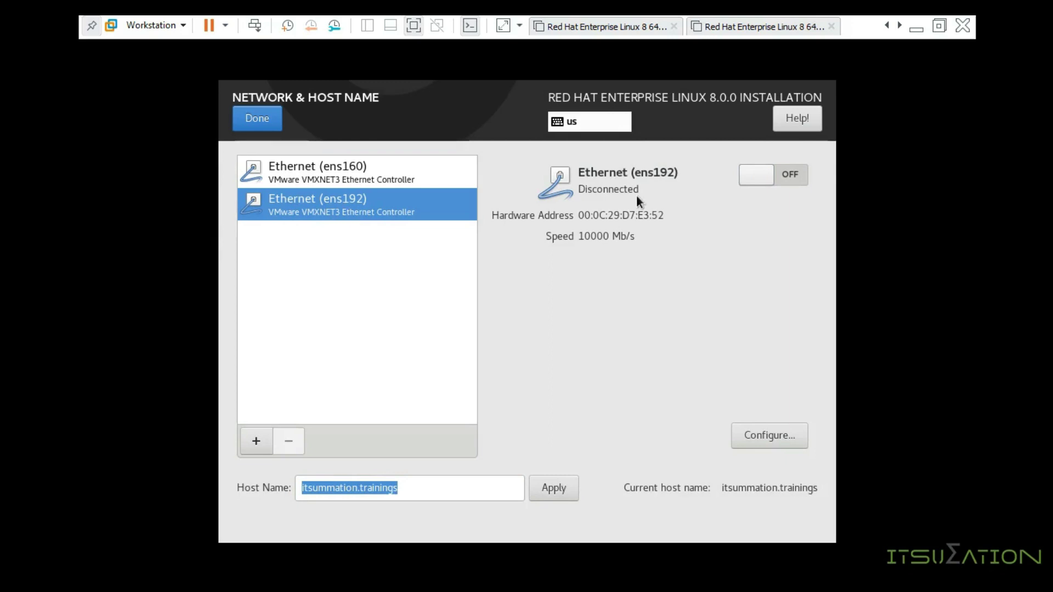
Step: Switch ens192 on and review its General and Ethernet connection settings
{"action": "left_click", "coordinate": [788, 187]}
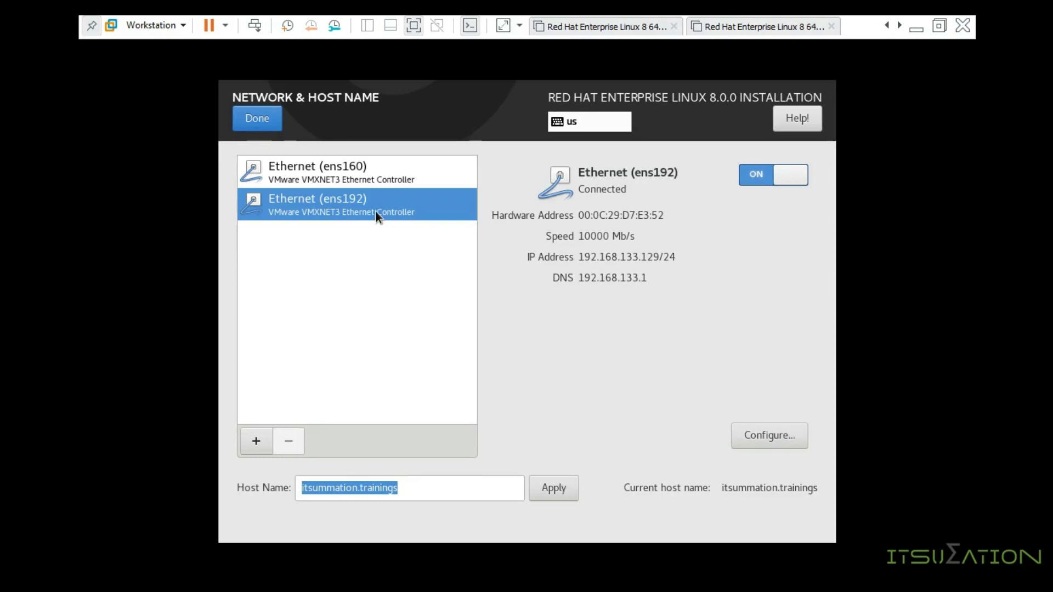
{"action": "left_click", "coordinate": [758, 435]}
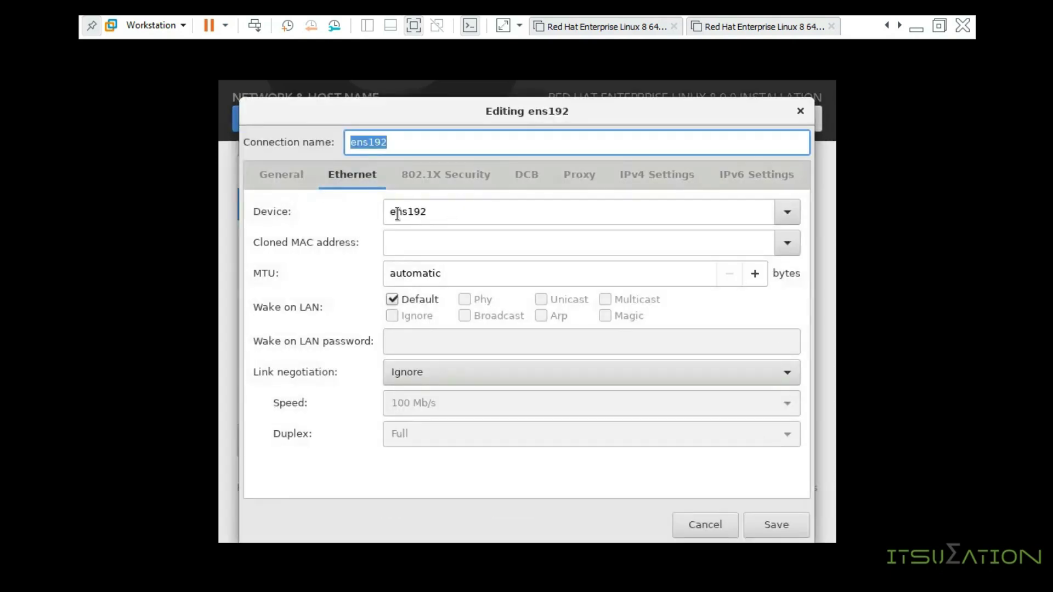
{"action": "left_click_drag", "start_coordinate": [432, 142], "coordinate": [324, 146]}
{"action": "left_click", "coordinate": [275, 174]}
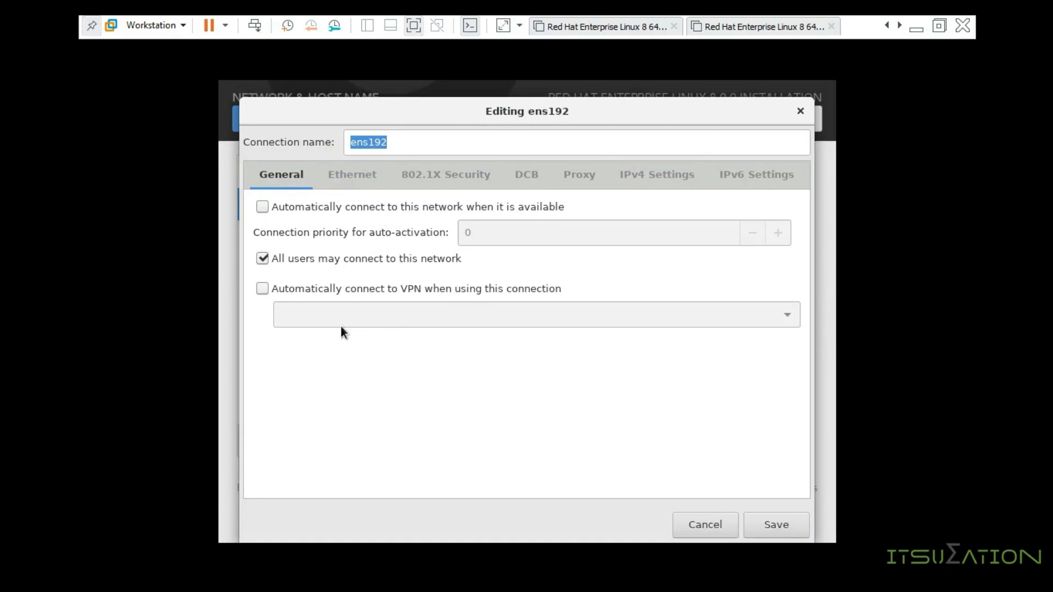
{"action": "left_click", "coordinate": [355, 175]}
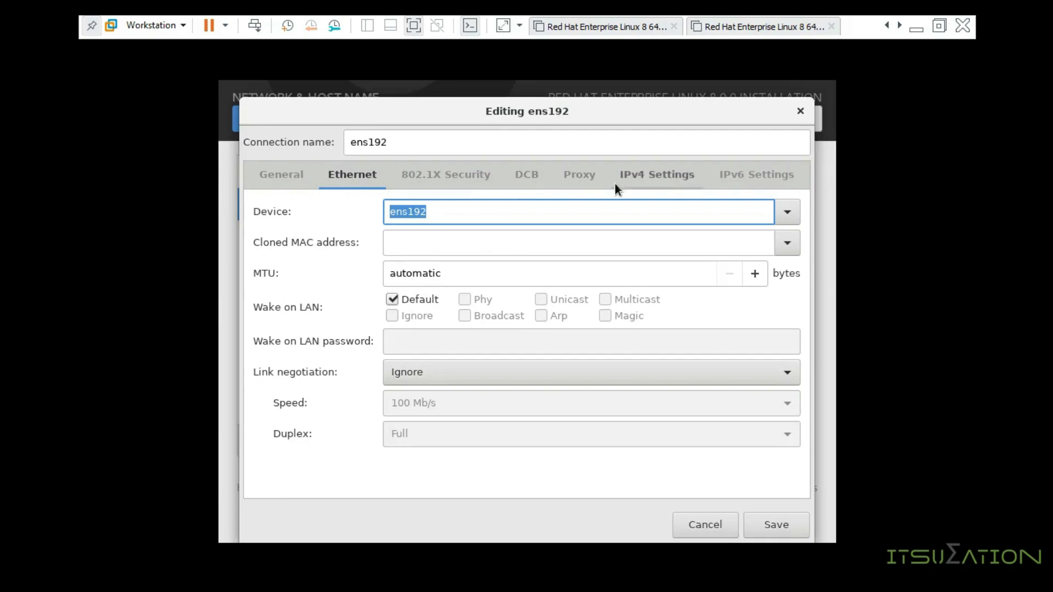
Step: Keep ens192's IPv4 method on Automatic (DHCP), save it, and finish network setup
{"action": "left_click", "coordinate": [637, 176]}
{"action": "left_click", "coordinate": [398, 210]}
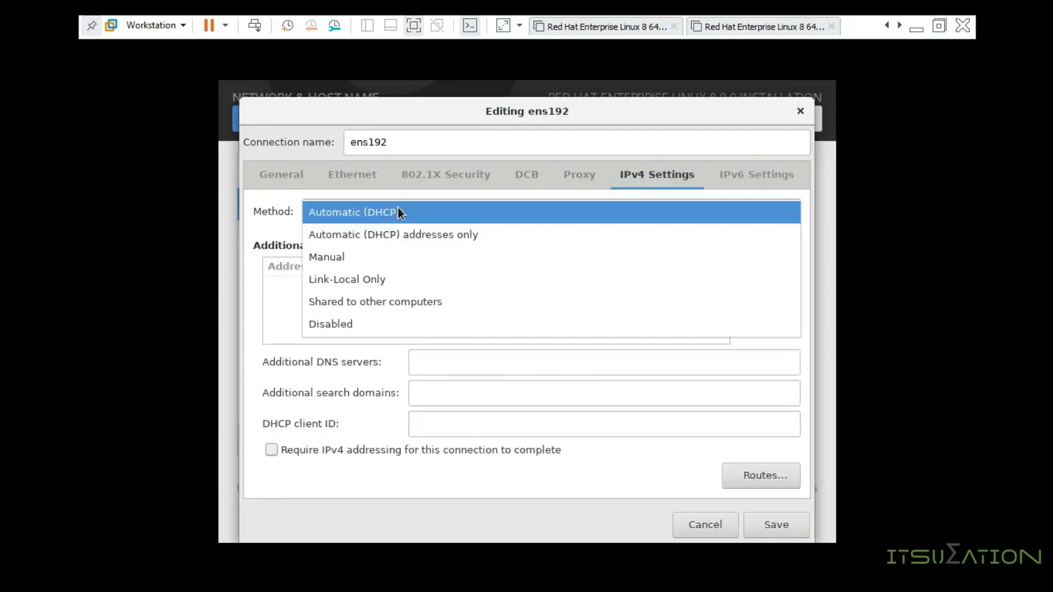
{"action": "left_click", "coordinate": [398, 210]}
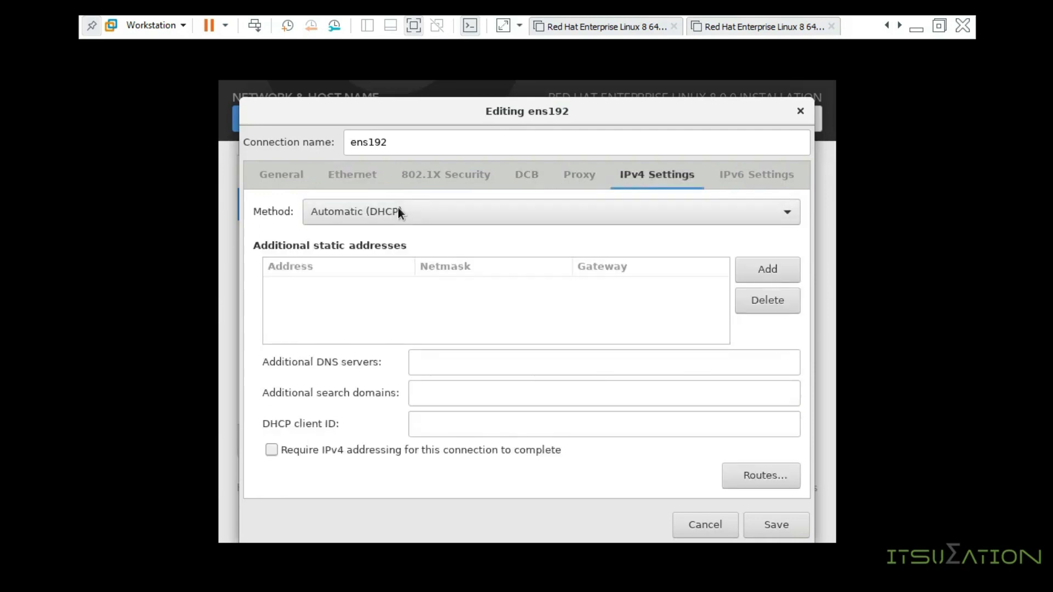
{"action": "left_click", "coordinate": [762, 524]}
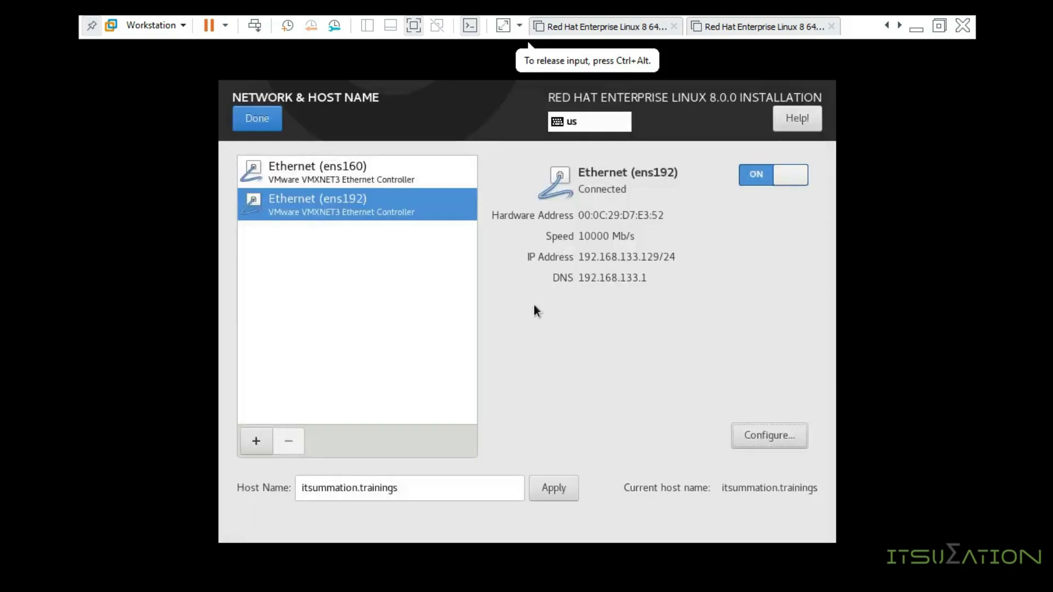
{"action": "left_click", "coordinate": [256, 125]}
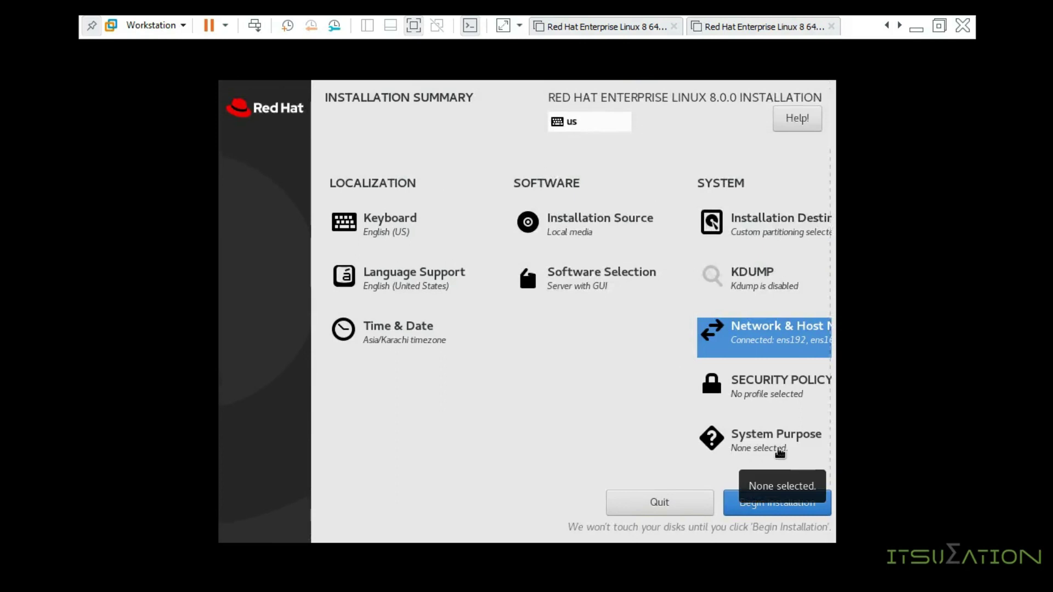
Step: Leave every System Purpose option Not Specified, declaring no purpose
{"action": "left_click", "coordinate": [779, 452]}
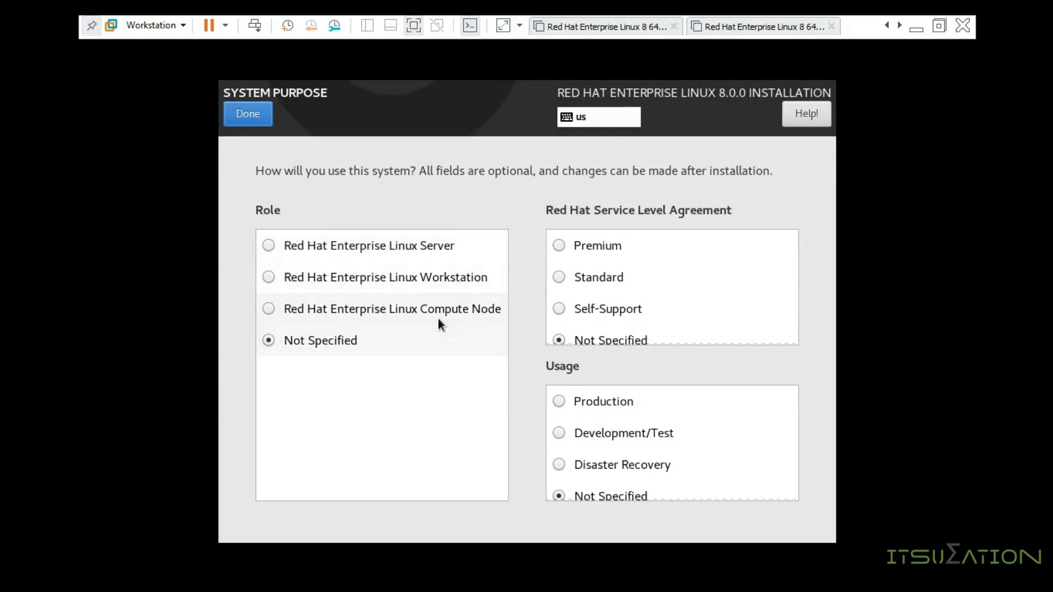
{"action": "scroll", "coordinate": [613, 333], "scroll_direction": "down", "scroll_amount": 1}
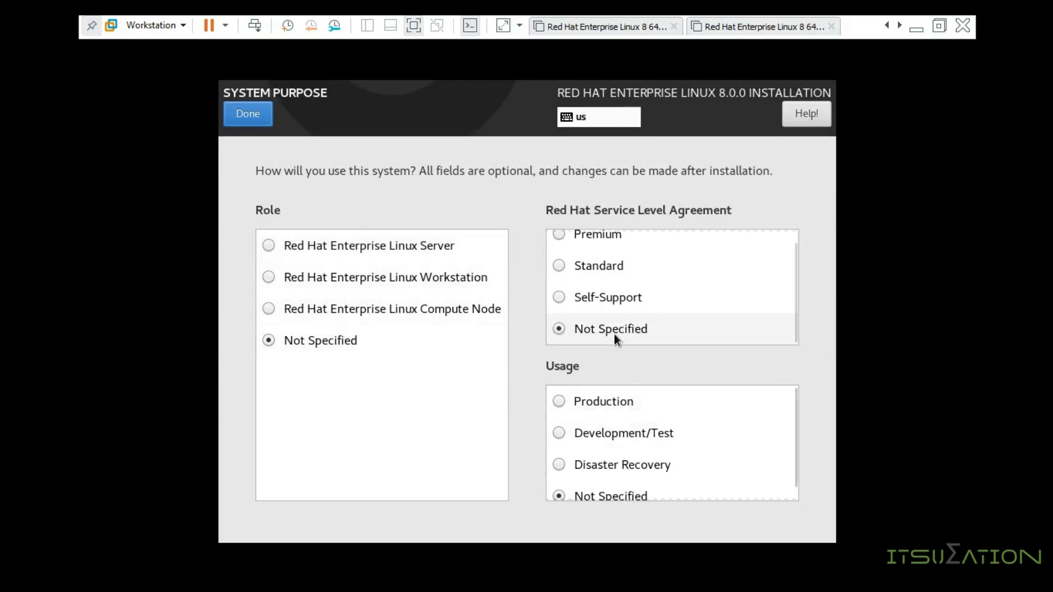
{"action": "scroll", "coordinate": [613, 455], "scroll_direction": "down", "scroll_amount": 1}
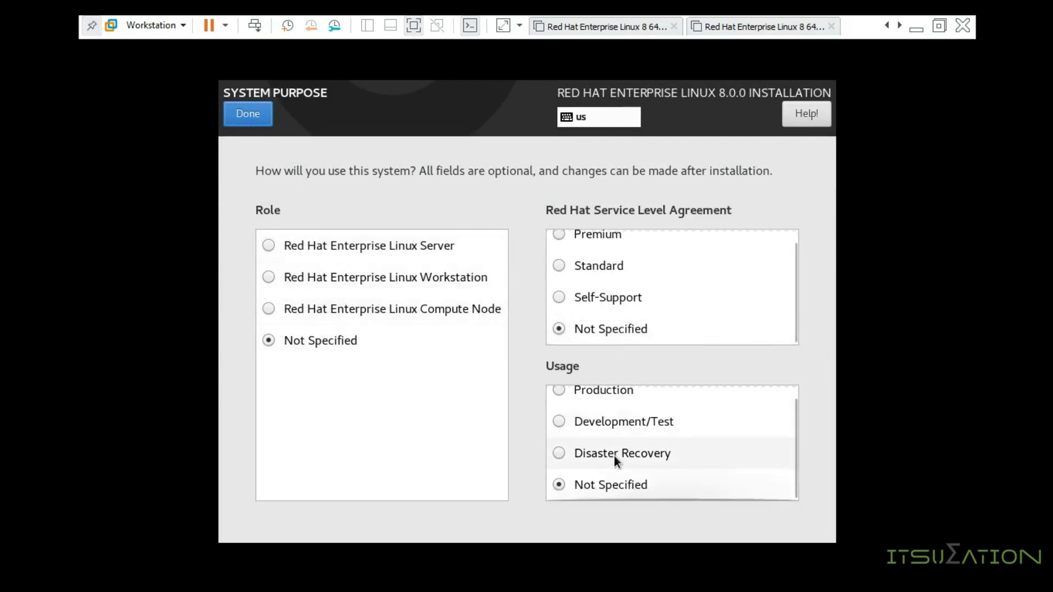
{"action": "left_click", "coordinate": [263, 121]}
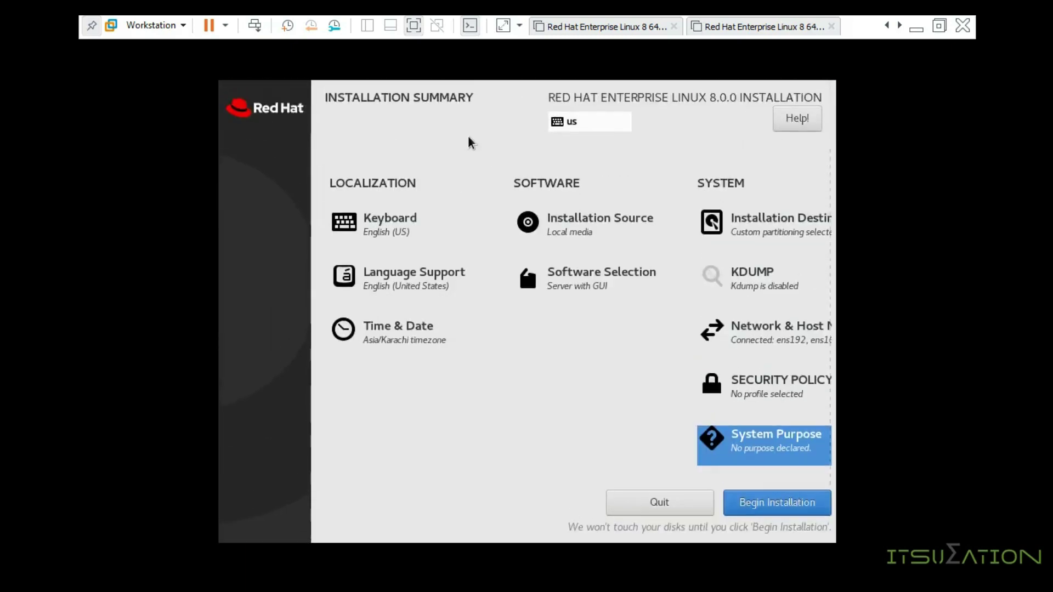
Step: Begin the RHEL 8 installation and bring up the Root Password page
{"action": "left_click", "coordinate": [766, 505]}
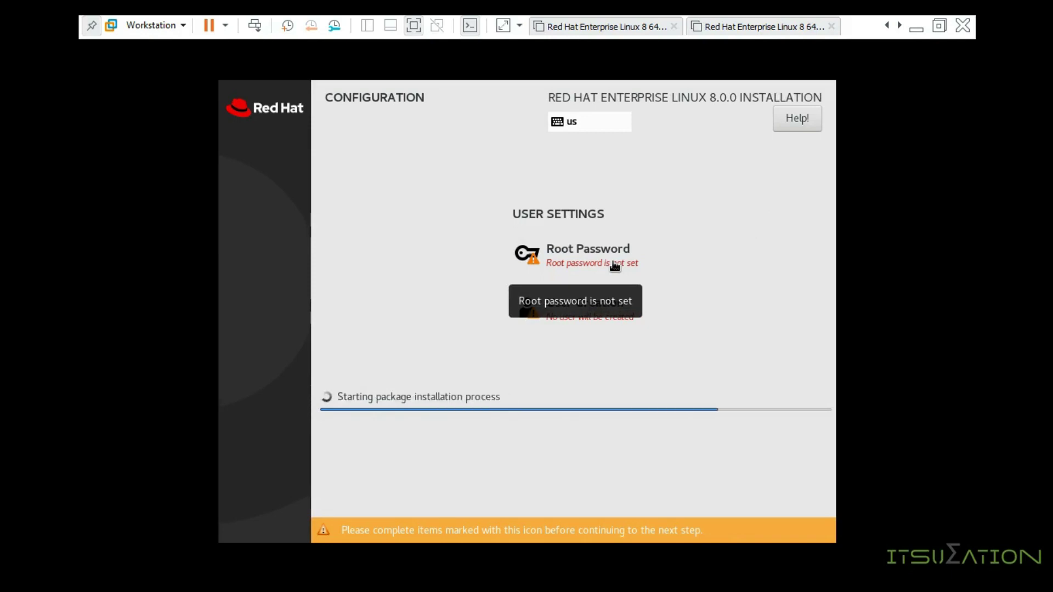
{"action": "left_click", "coordinate": [614, 267]}
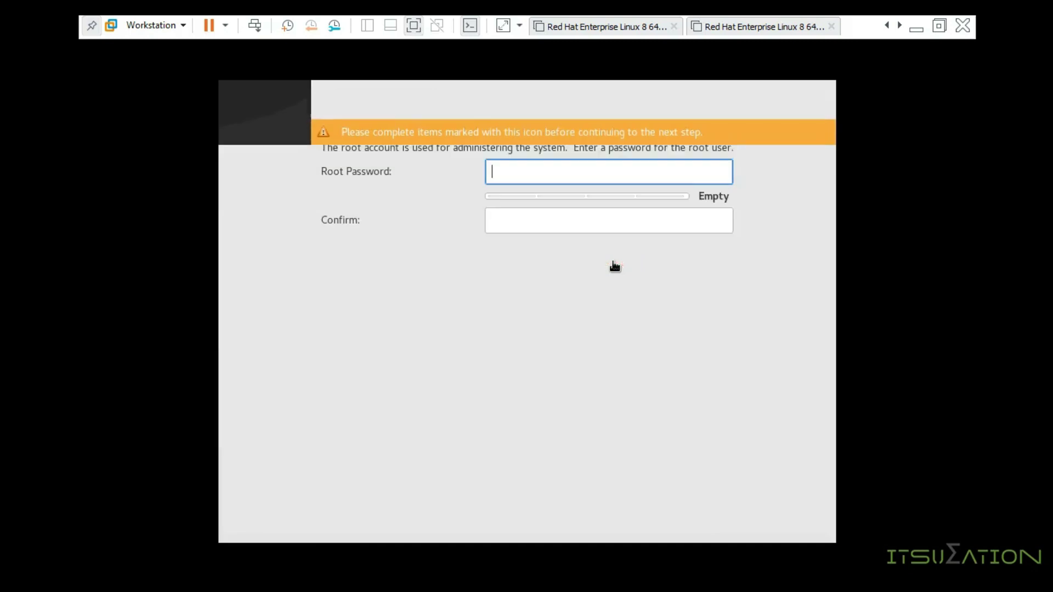
Step: Enter and confirm the root password, accepting the weak-password warning
{"action": "type", "text": "redhat"}
{"action": "key", "text": "Tab"}
{"action": "type", "text": "redhat"}
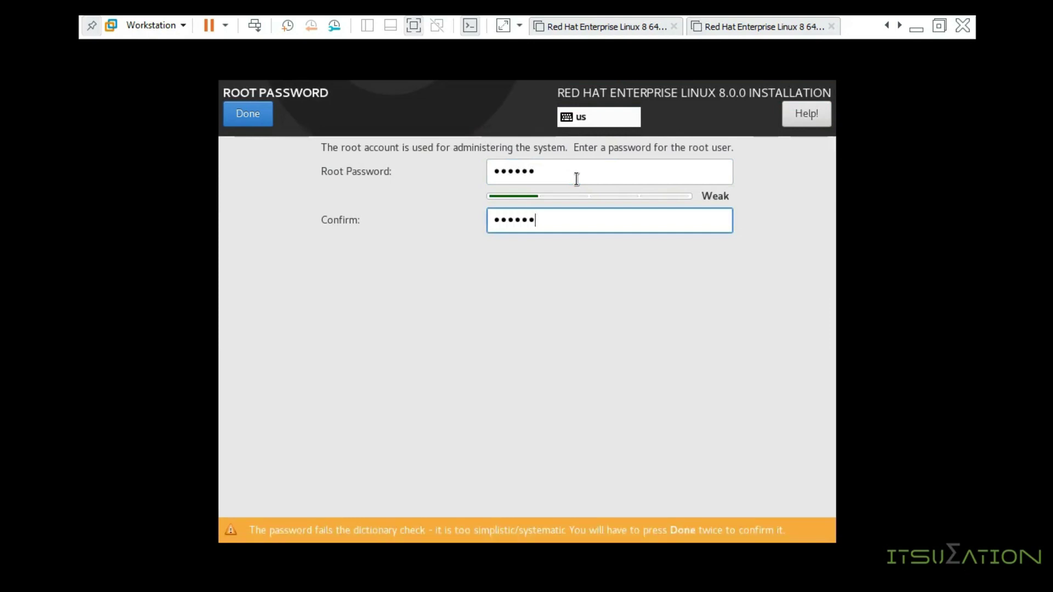
{"action": "left_click", "coordinate": [247, 114]}
{"action": "left_click", "coordinate": [247, 114]}
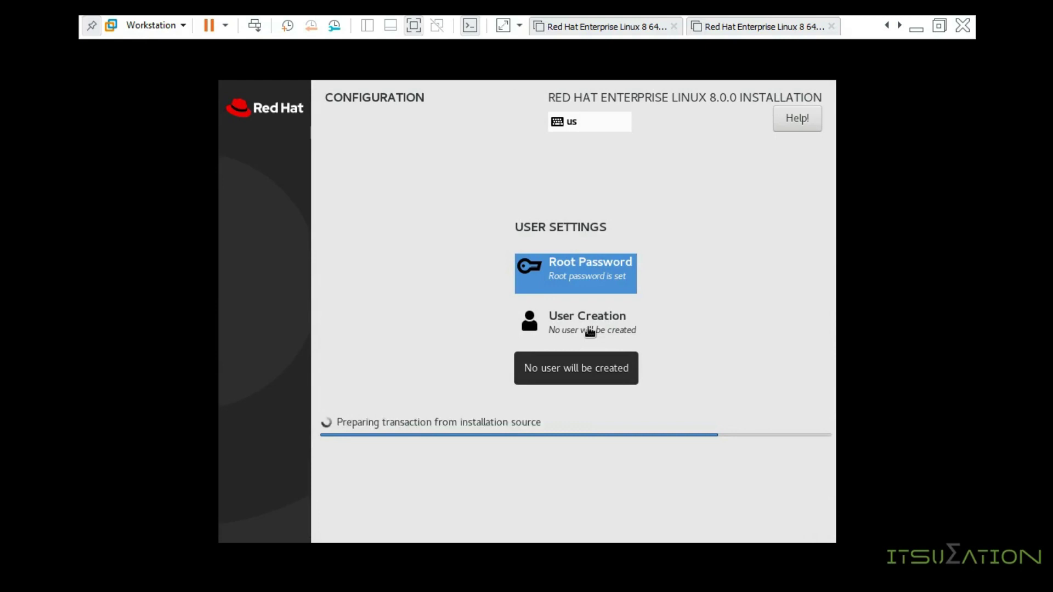
Step: Create user account user01 with a confirmed password, accepting the weak-password warning
{"action": "left_click", "coordinate": [590, 331]}
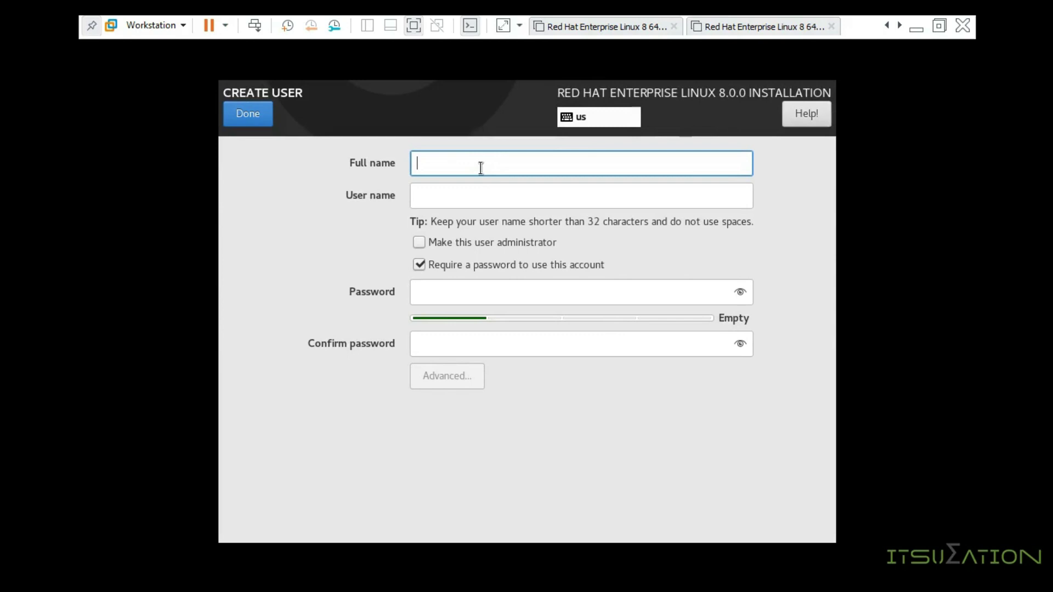
{"action": "type", "text": "user01"}
{"action": "key", "text": "Tab"}
{"action": "key", "text": "Tab"}
{"action": "key", "text": "Tab"}
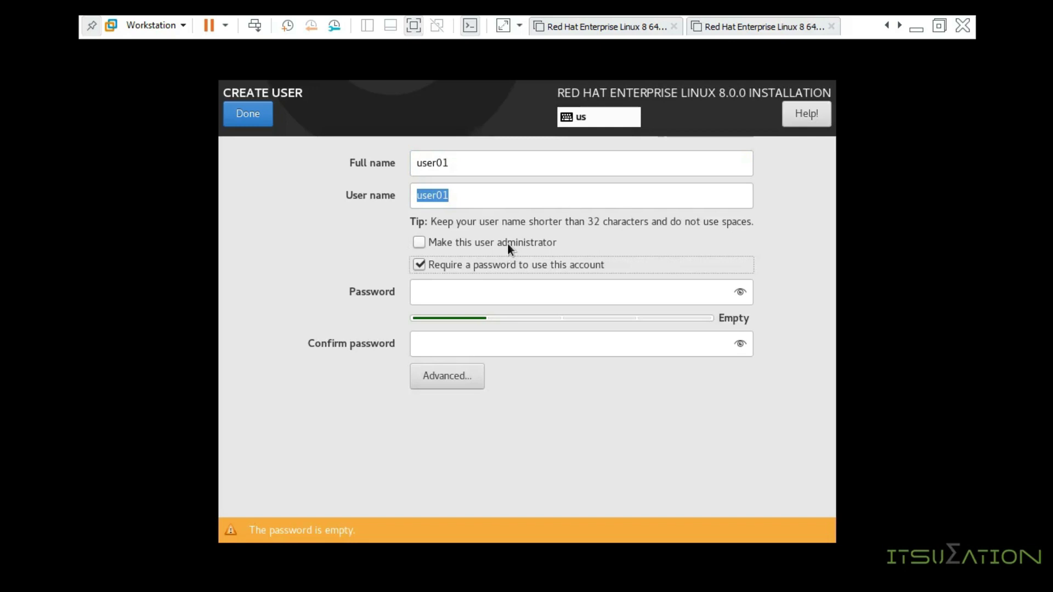
{"action": "left_click_drag", "start_coordinate": [465, 164], "coordinate": [401, 164]}
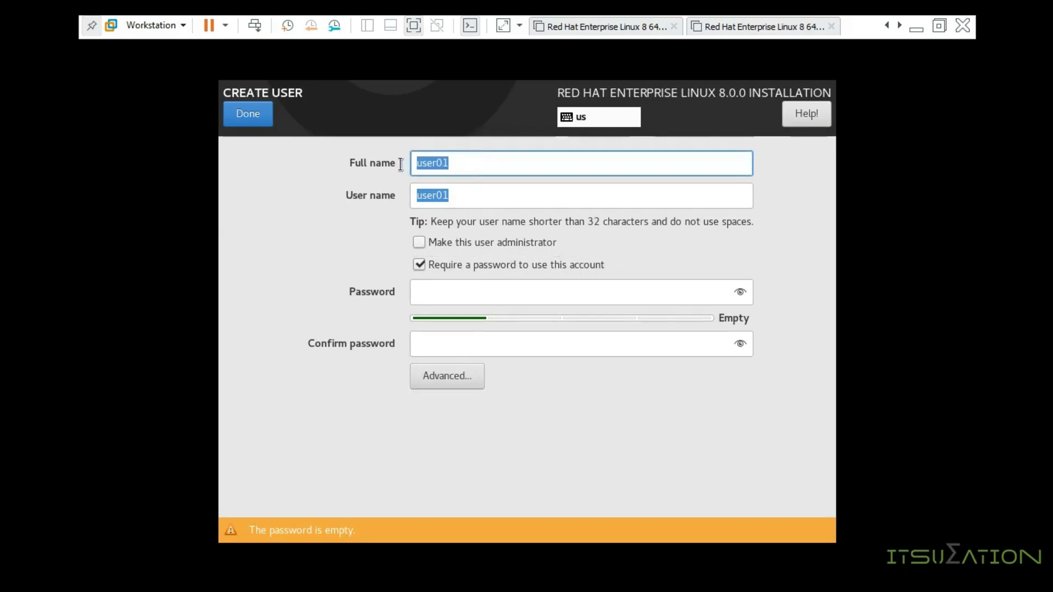
{"action": "left_click", "coordinate": [452, 294]}
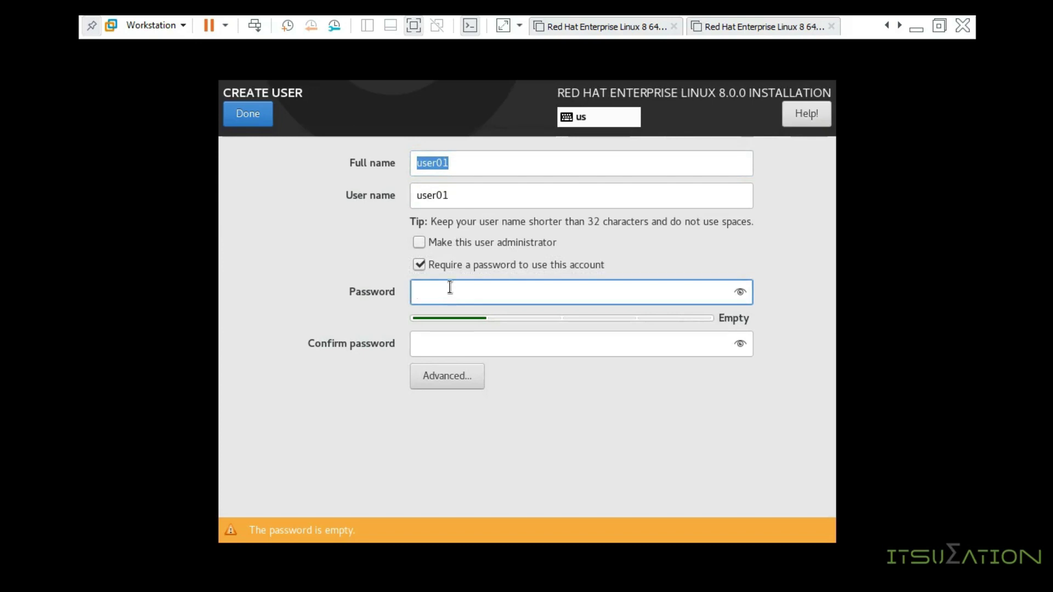
{"action": "type", "text": "redhat"}
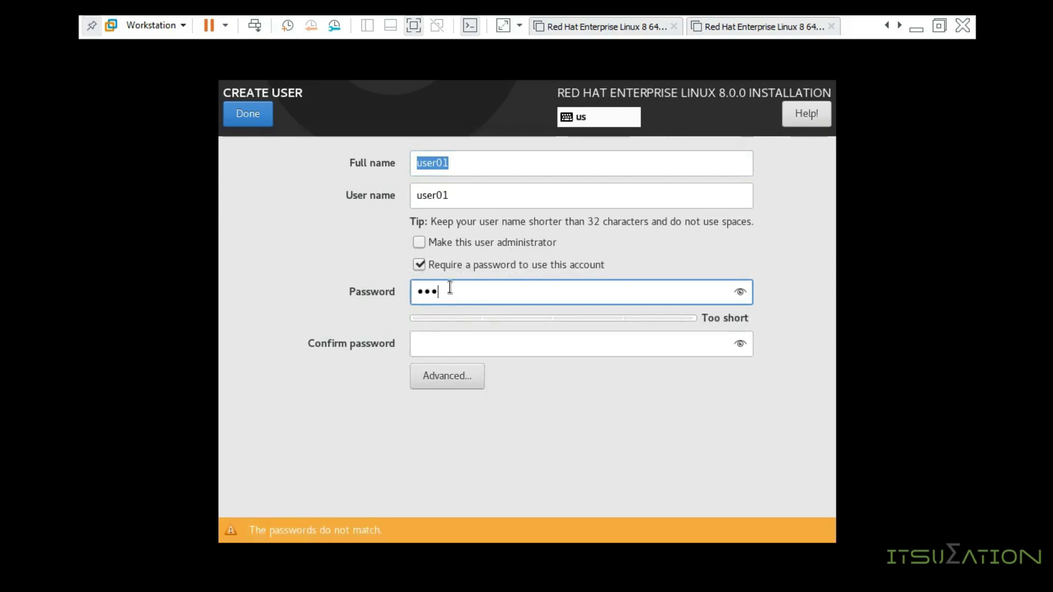
{"action": "key", "text": "Tab"}
{"action": "type", "text": "redhat"}
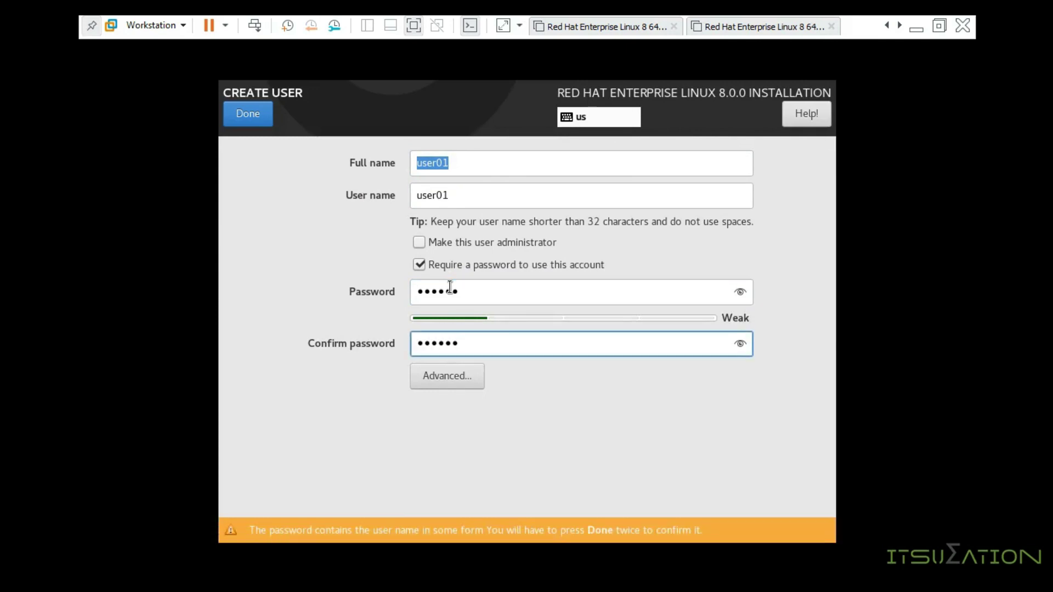
{"action": "left_click", "coordinate": [240, 124]}
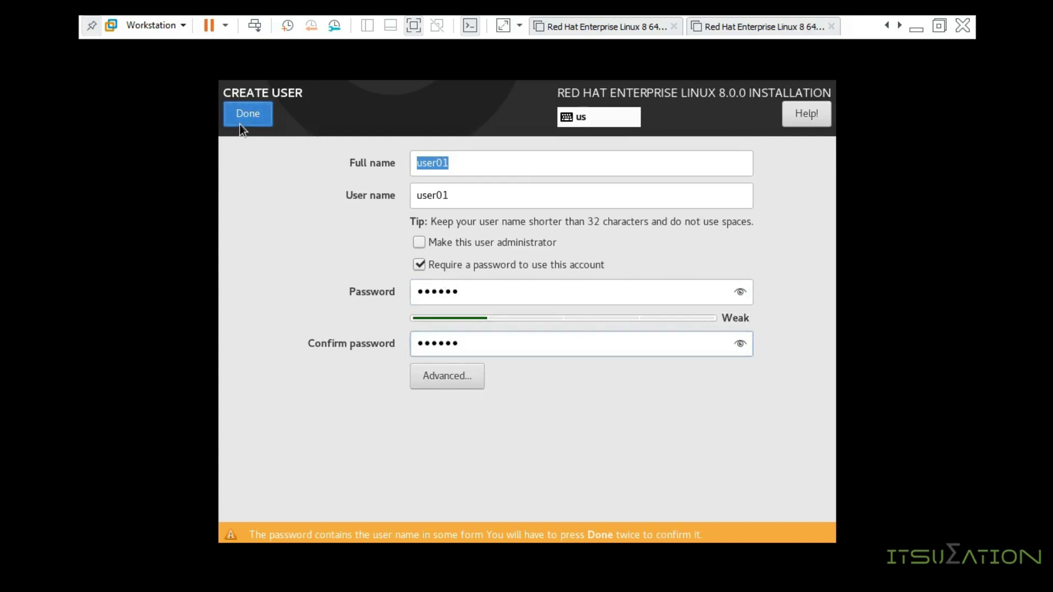
{"action": "left_click", "coordinate": [239, 124]}
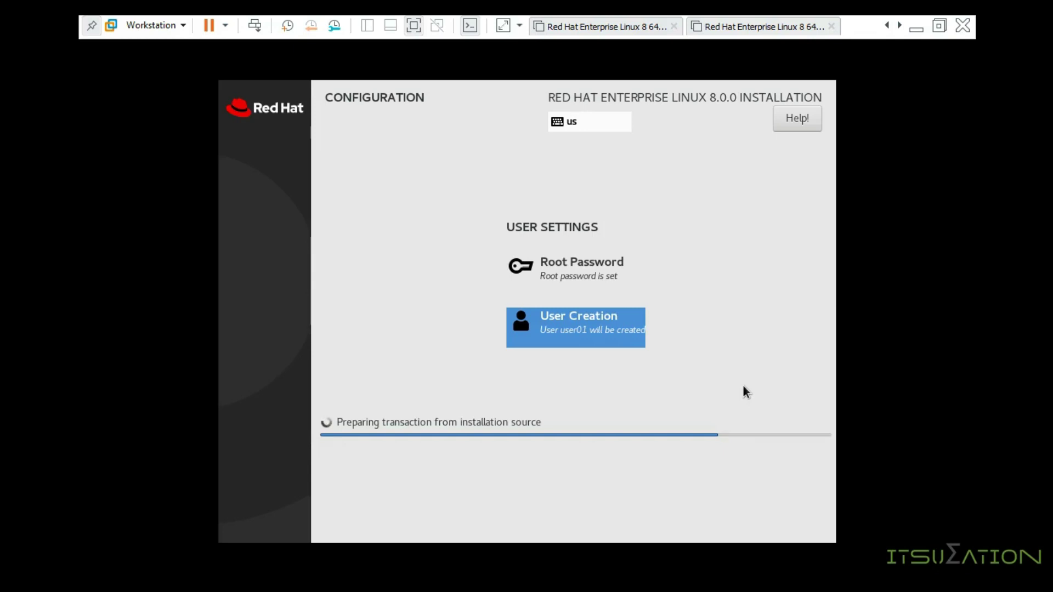
Step: Leave and re-enter full screen, then reboot the completed RHEL 8 installation
{"action": "left_click", "coordinate": [412, 27]}
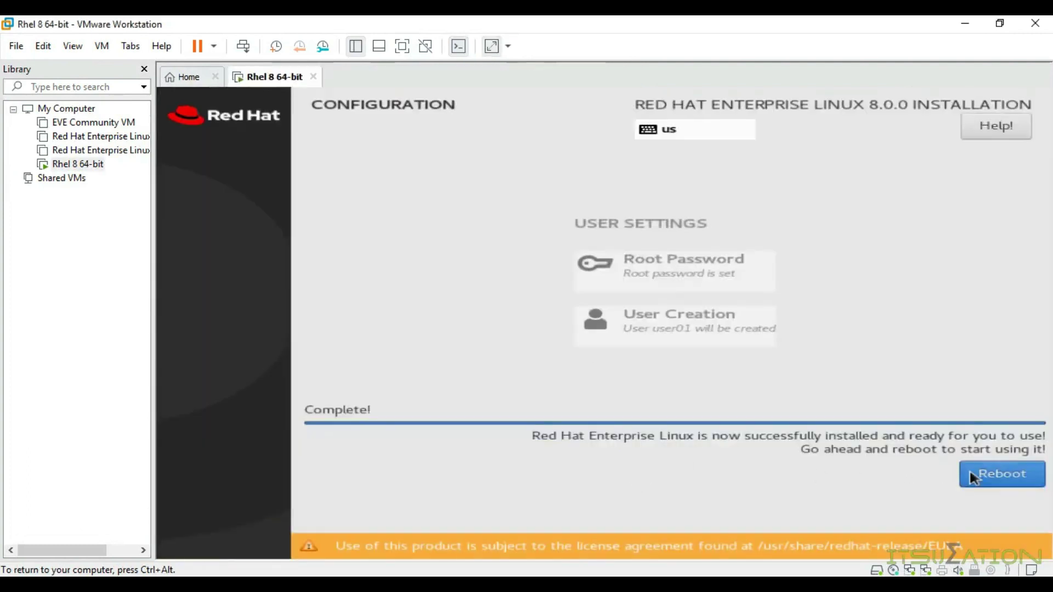
{"action": "left_click", "coordinate": [402, 46]}
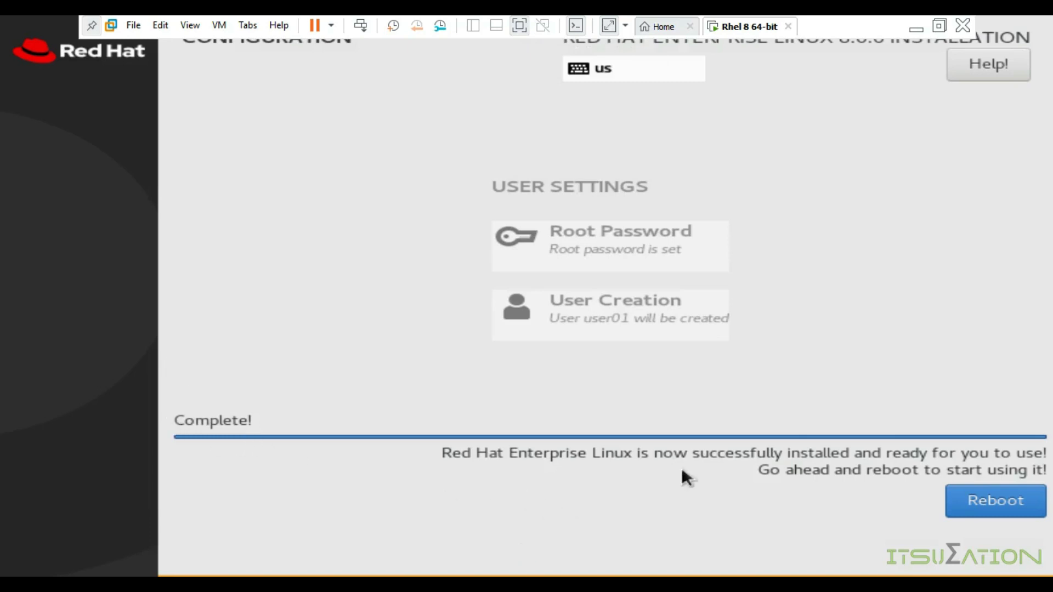
{"action": "left_click", "coordinate": [1015, 507]}
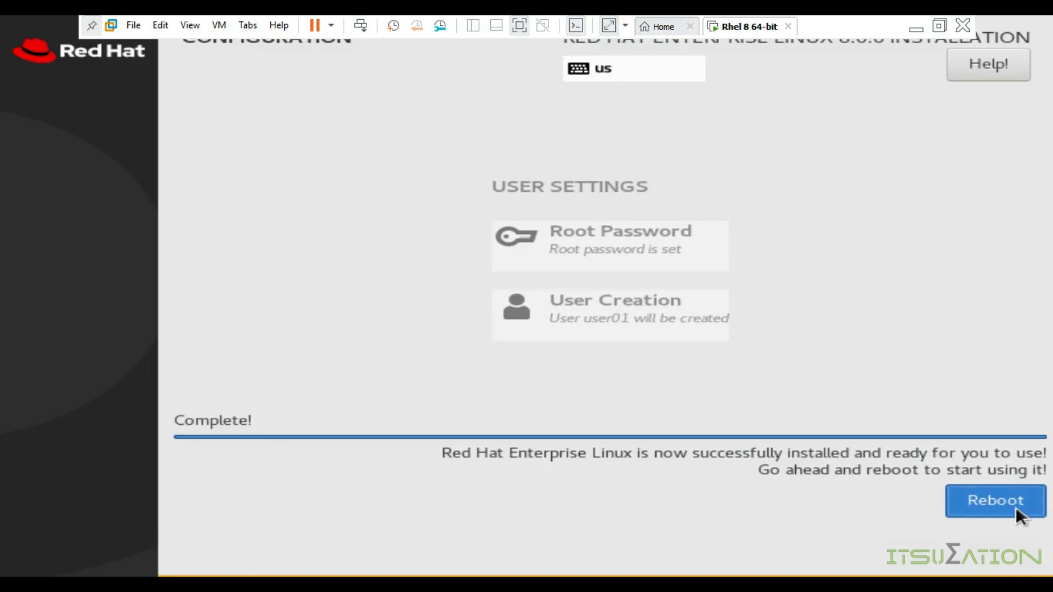